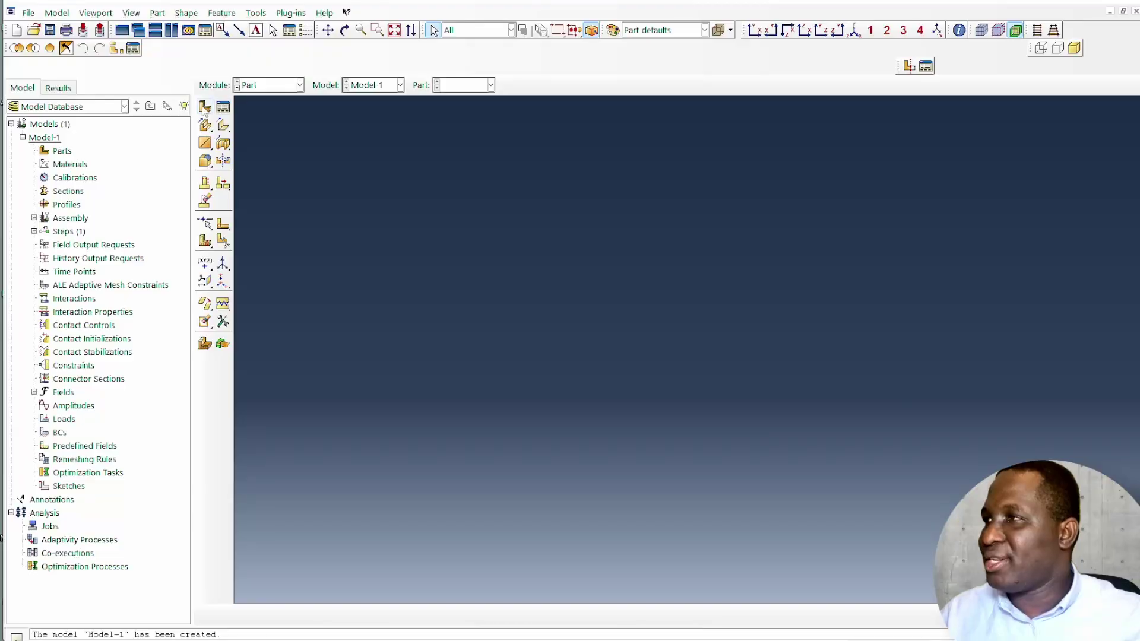
Step: Create a 3D deformable part named Truss1 with a solid sweep as its base feature
left_click(209, 110)
type("Truss1")
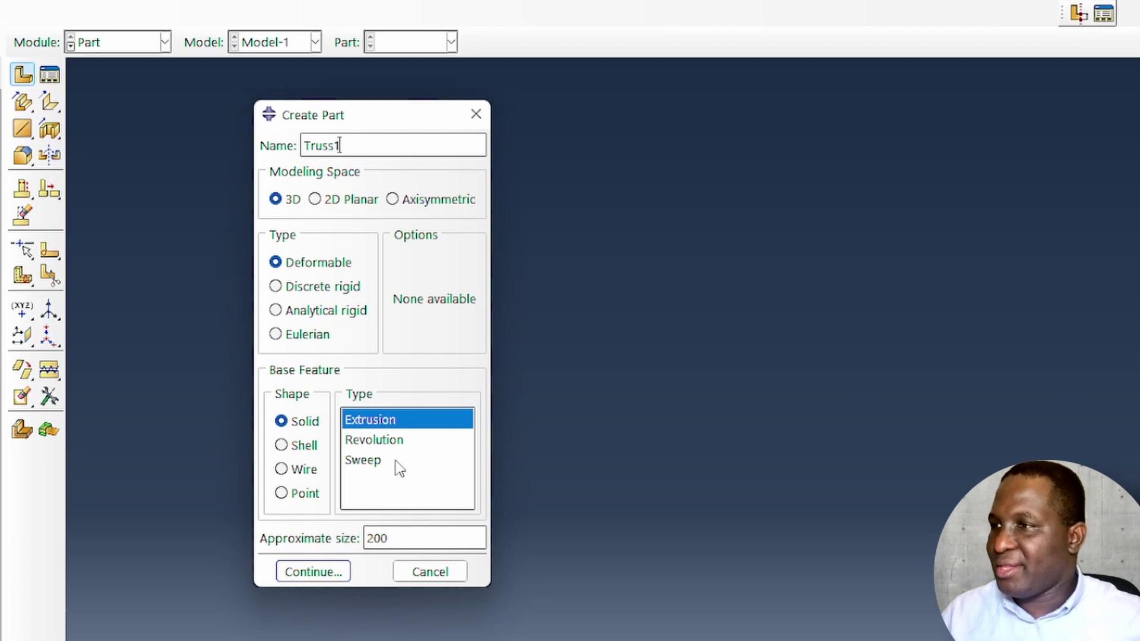
left_click(368, 461)
left_click(316, 571)
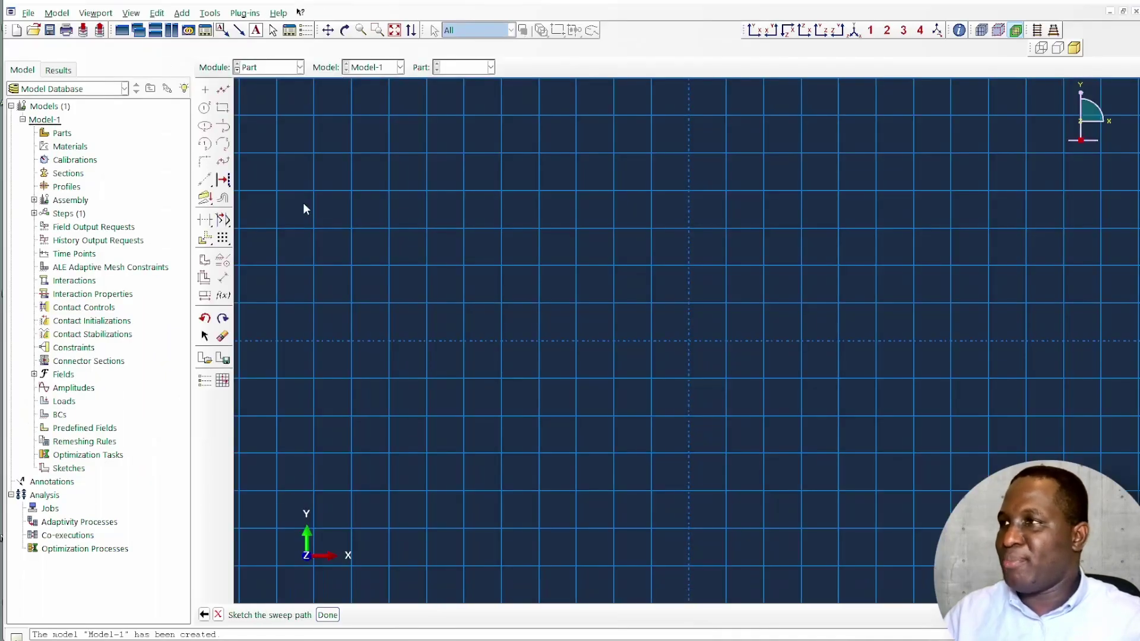
Step: Sketch the sweep path as a line from (-20,-20) to (20,20) and finish the path sketch
left_click(224, 89)
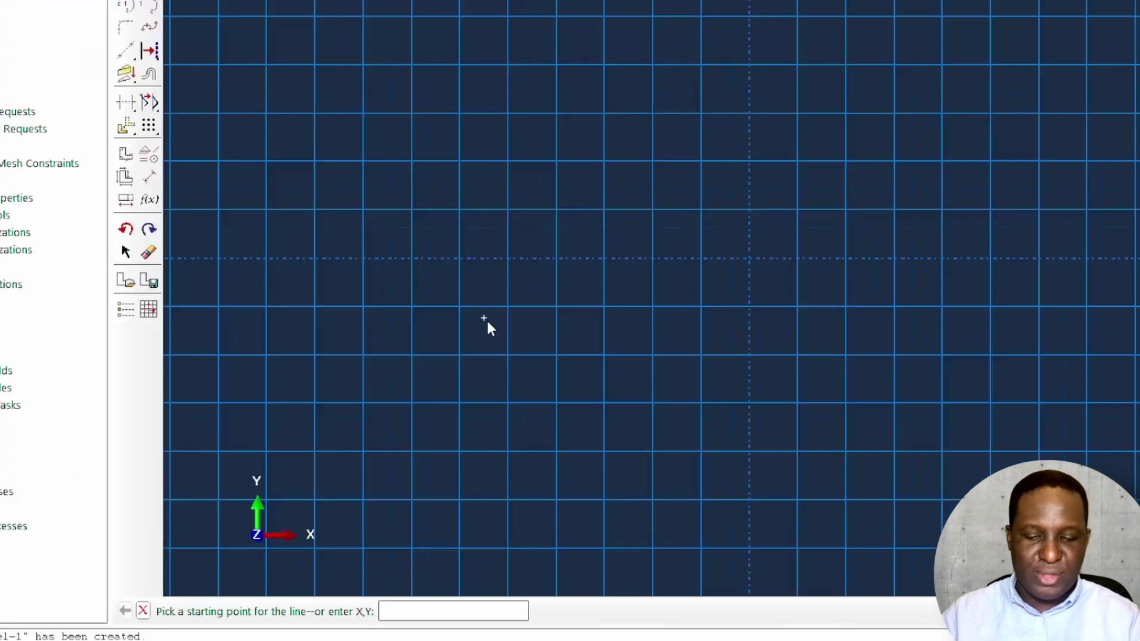
type("-20,-20")
key("Return")
type("20,20")
key("Return")
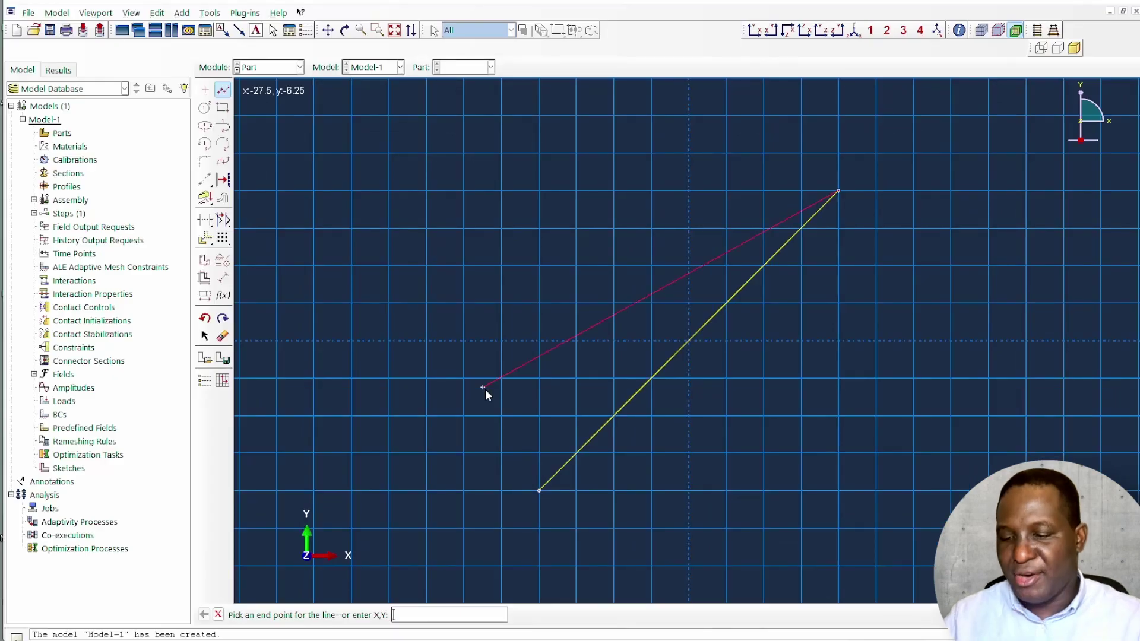
key("Escape")
right_click(540, 386)
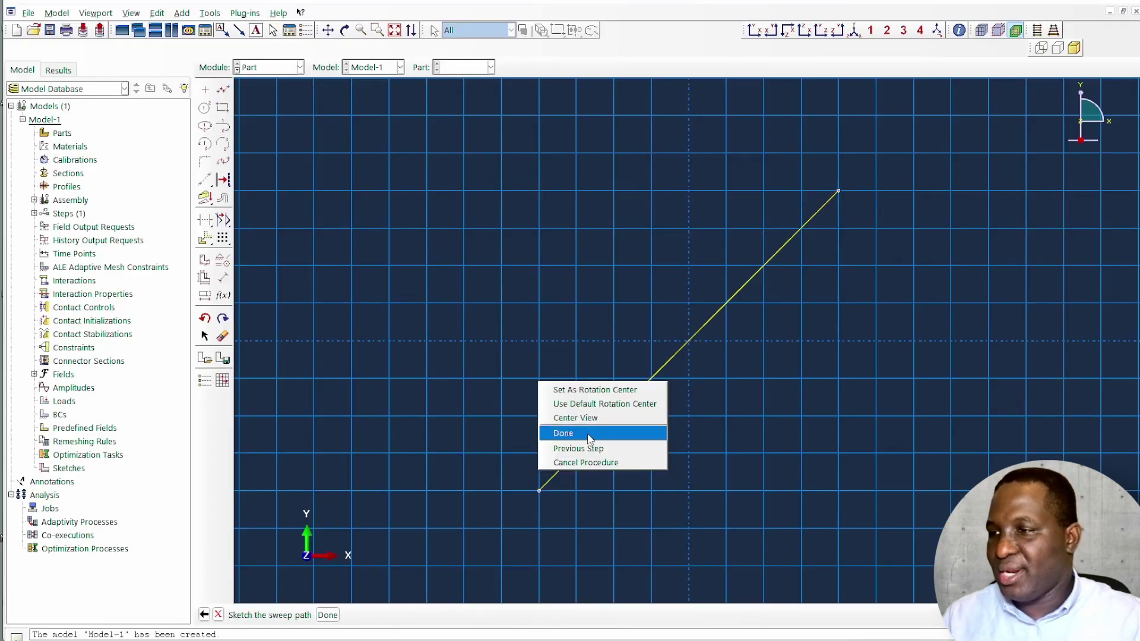
left_click(579, 433)
key("Return")
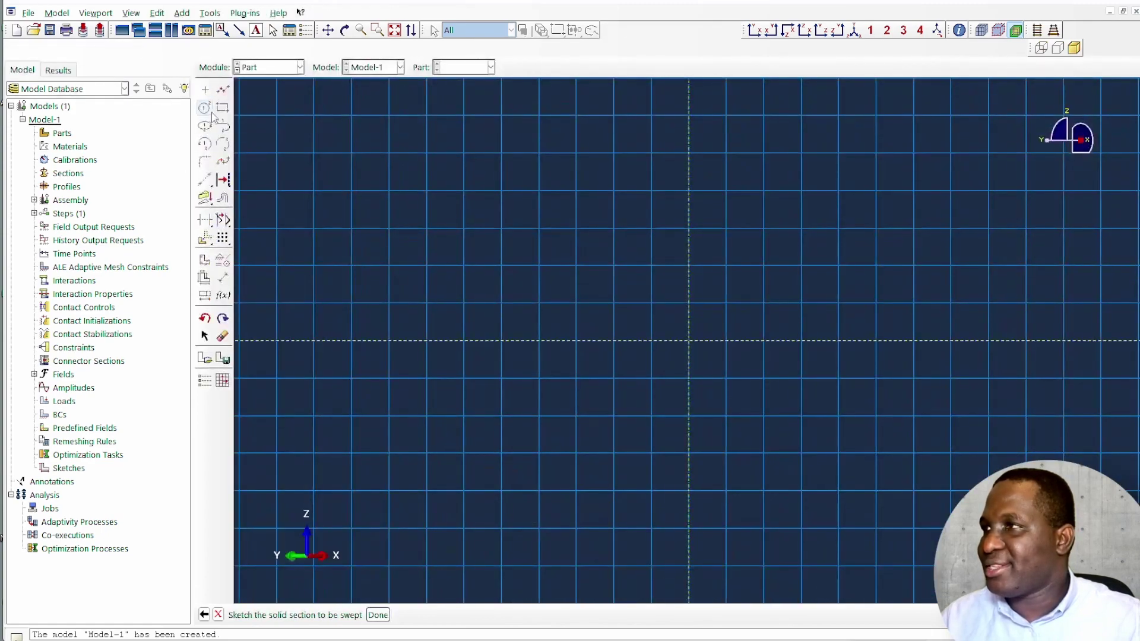
Step: Sketch the sweep section as a circle centred at (0,0) through (3,0) and complete the solid
left_click(205, 108)
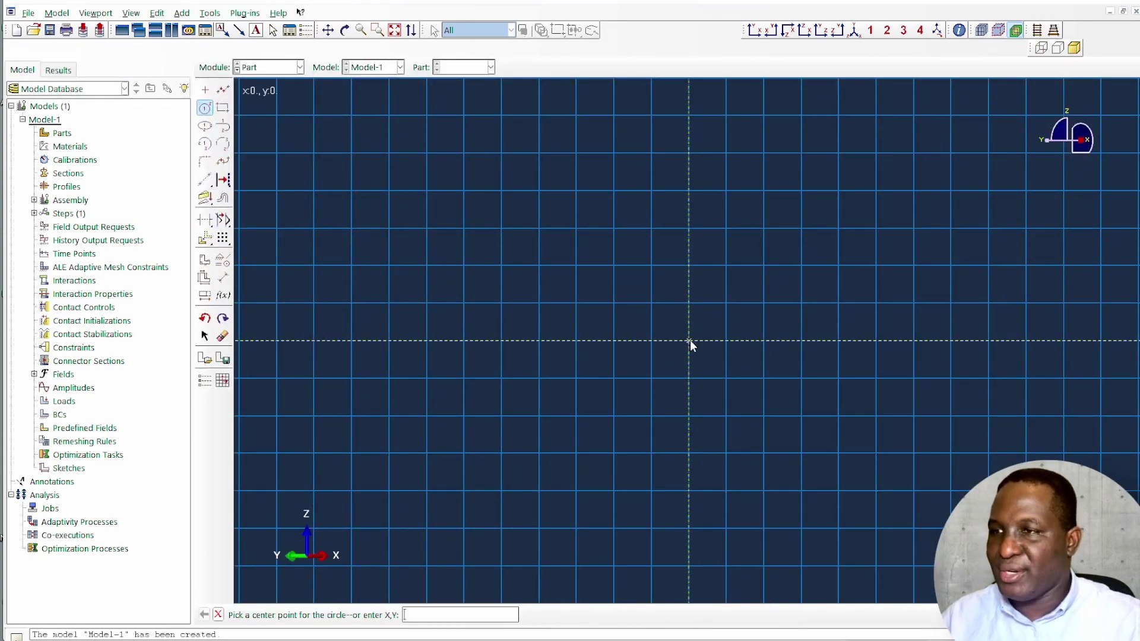
type("0,0")
key("Return")
type("3,")
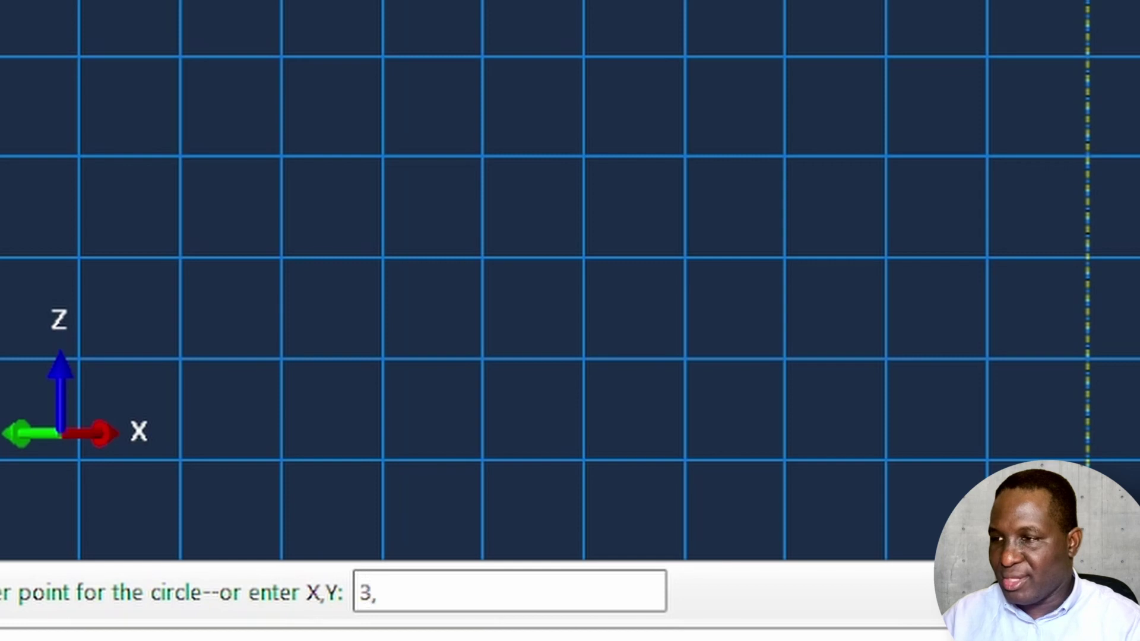
type("0")
key("Return")
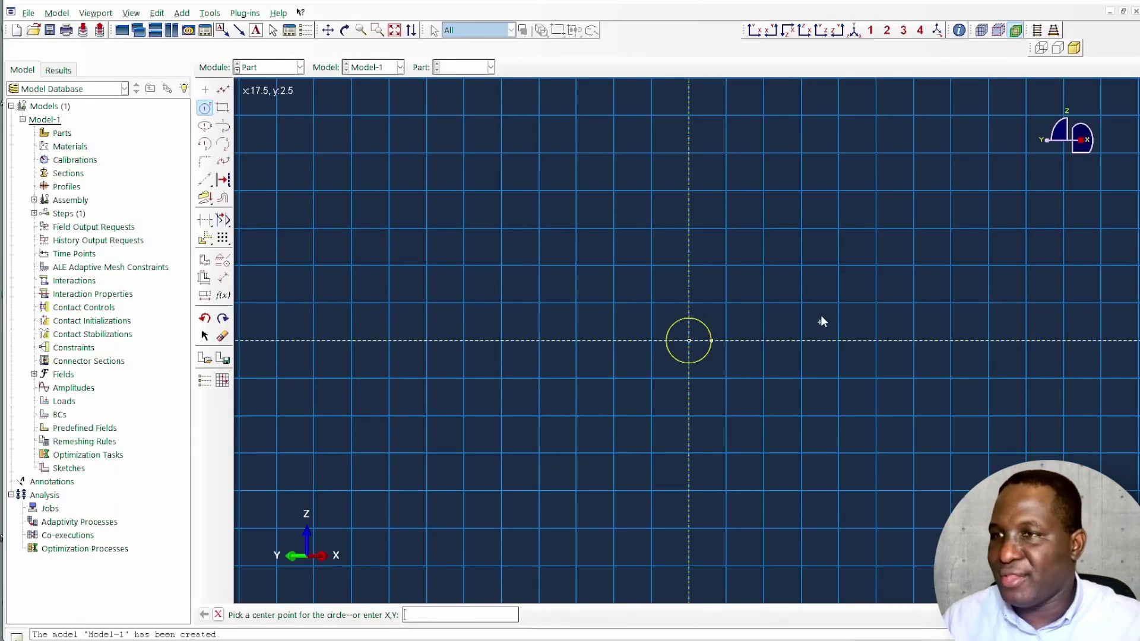
right_click(838, 295)
left_click(884, 360)
left_click(378, 614)
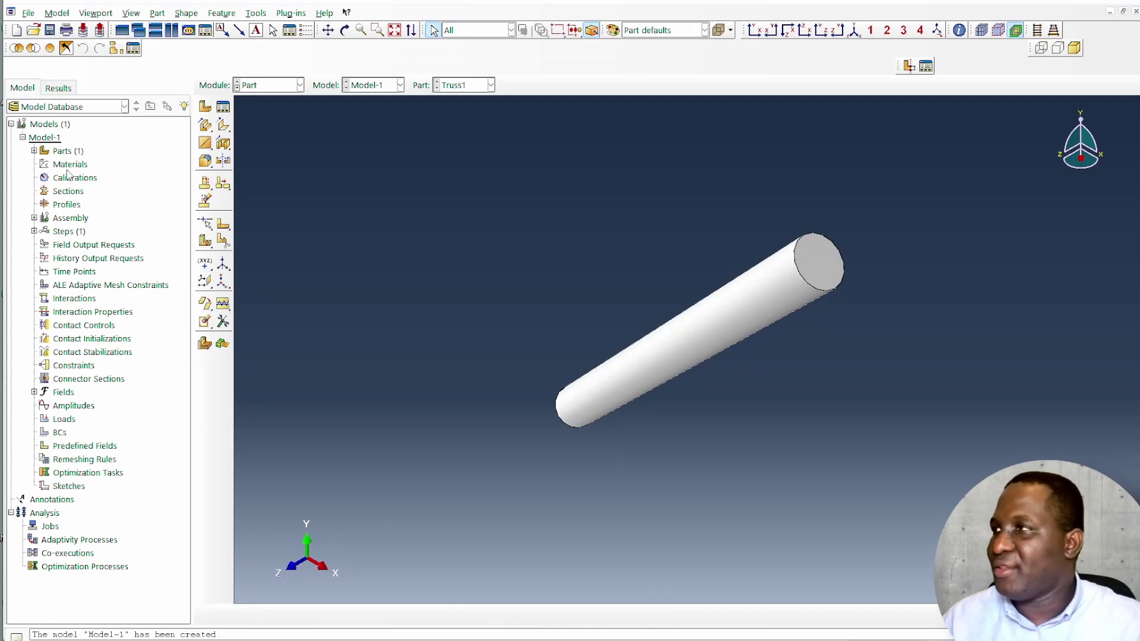
Step: Copy the part Truss1 to a new part named Truss2
left_click(34, 151)
right_click(63, 164)
left_click(110, 229)
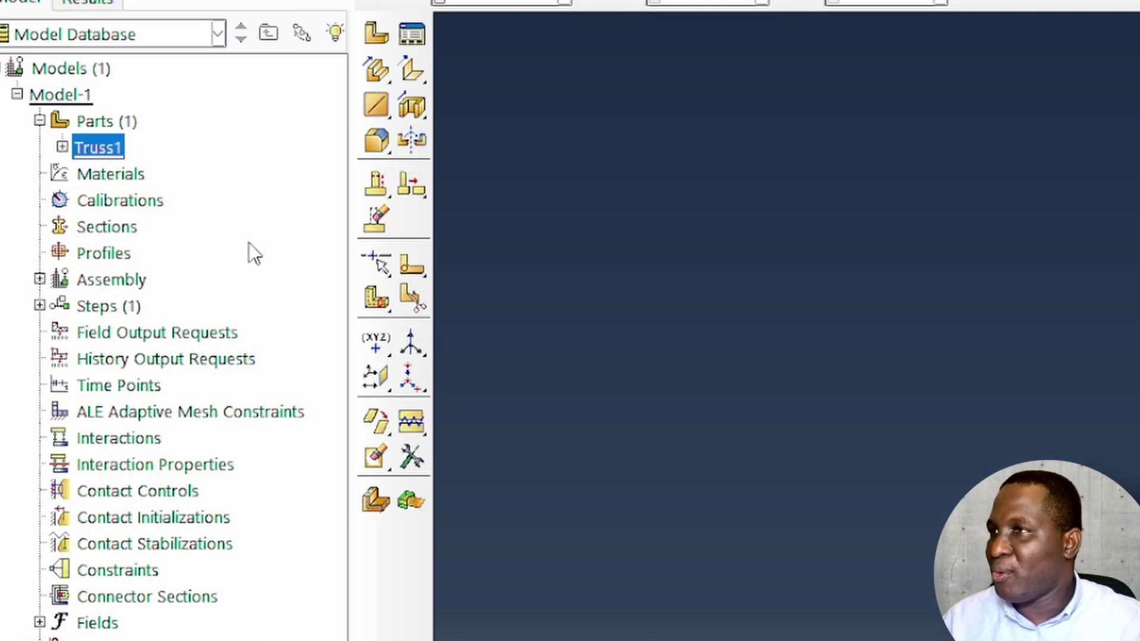
left_click(861, 173)
left_click_drag(861, 173, 785, 174)
type("2")
left_click(831, 393)
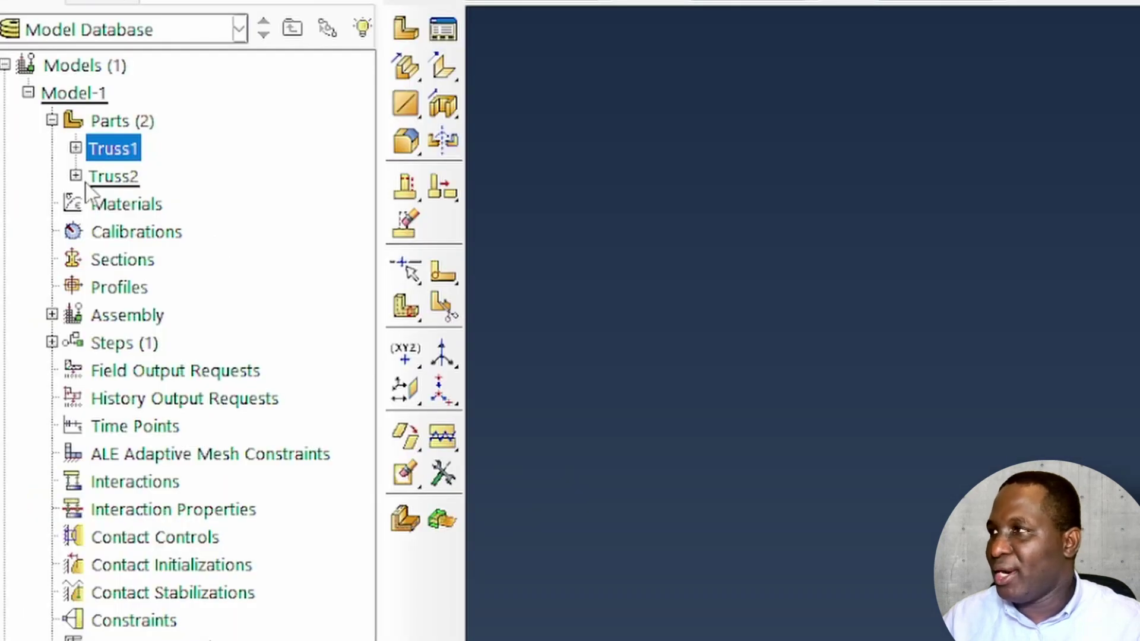
Step: Open the path sketch of Truss2's solid sweep for editing
left_click(76, 176)
left_click(99, 204)
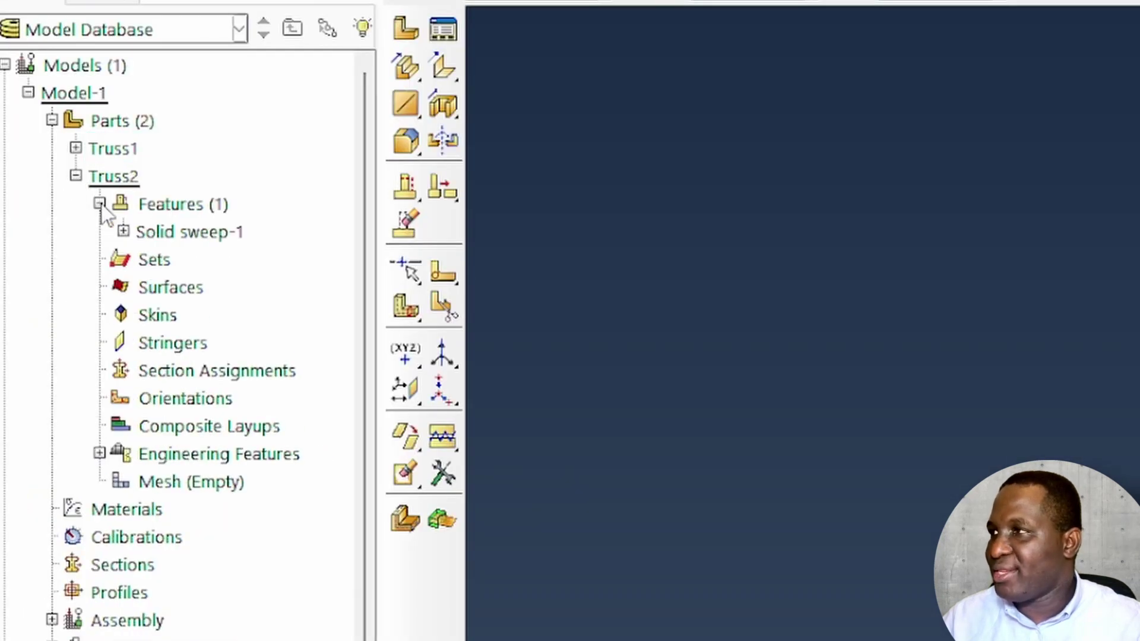
left_click(122, 231)
double_click(196, 289)
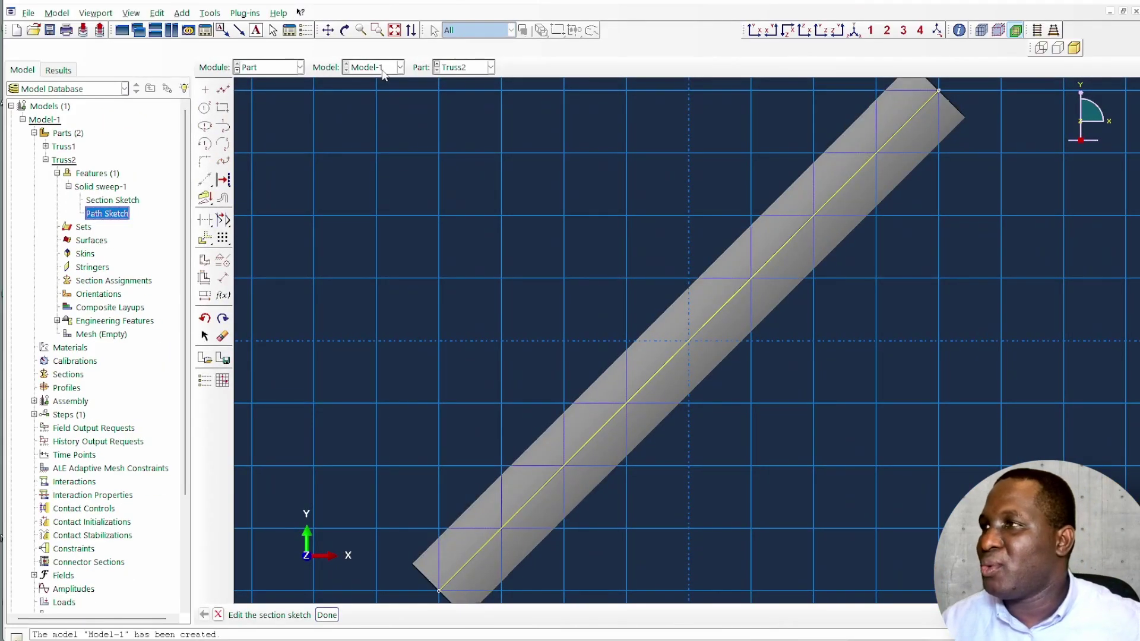
Step: Rotate Truss2's sweep path line by 90 degrees about the sketch origin
scroll(374, 178, "down", 1)
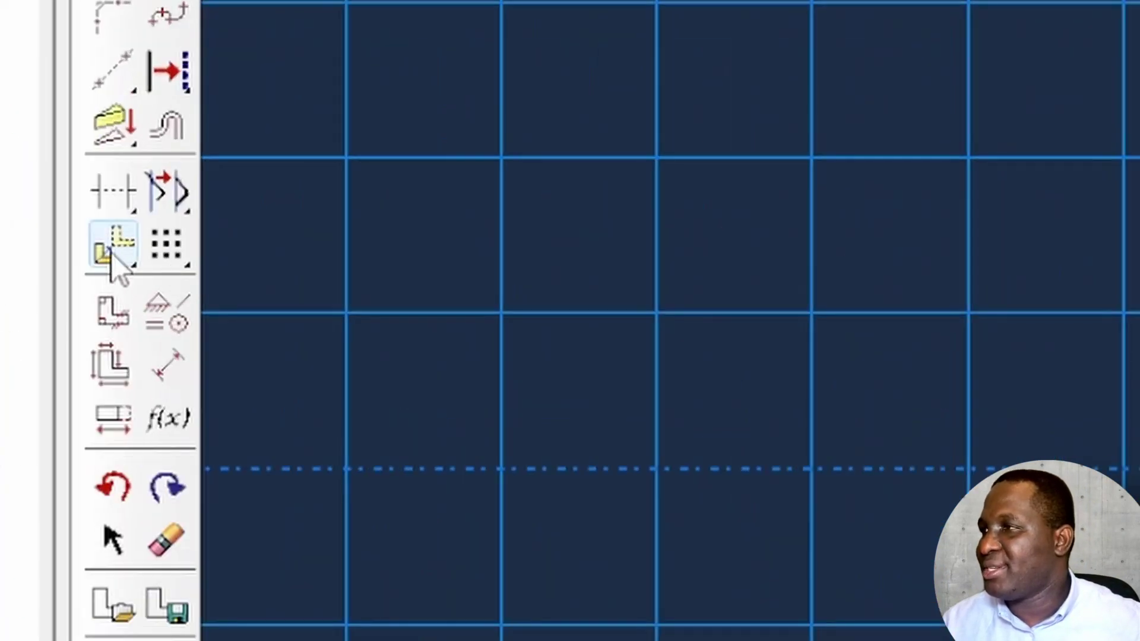
left_click(205, 238)
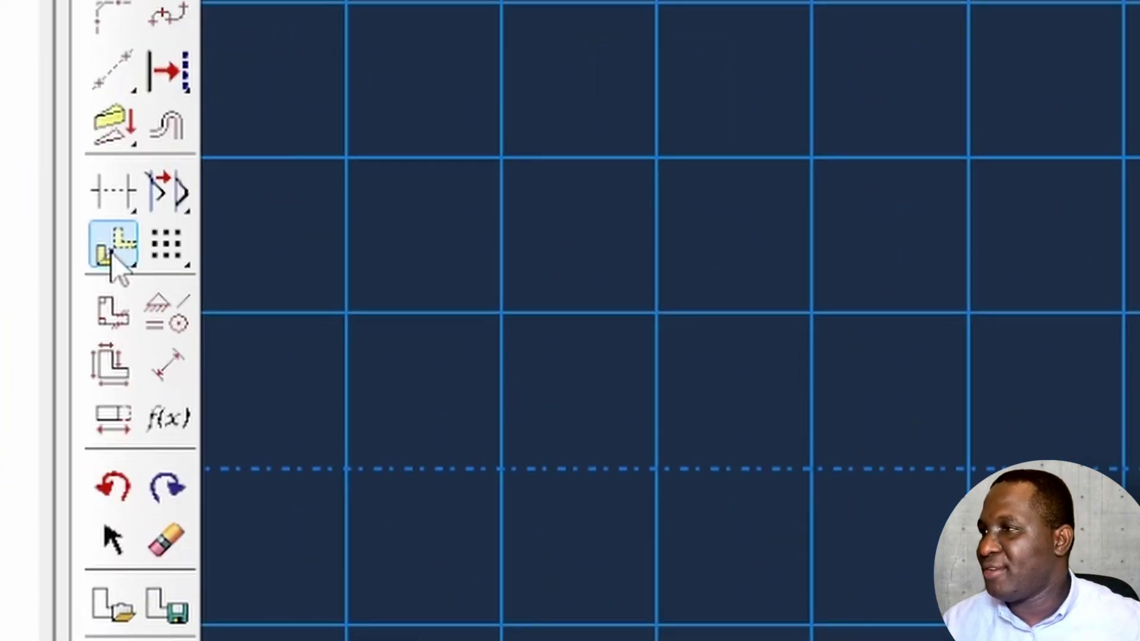
left_click(224, 249)
scroll(623, 387, "down", 1)
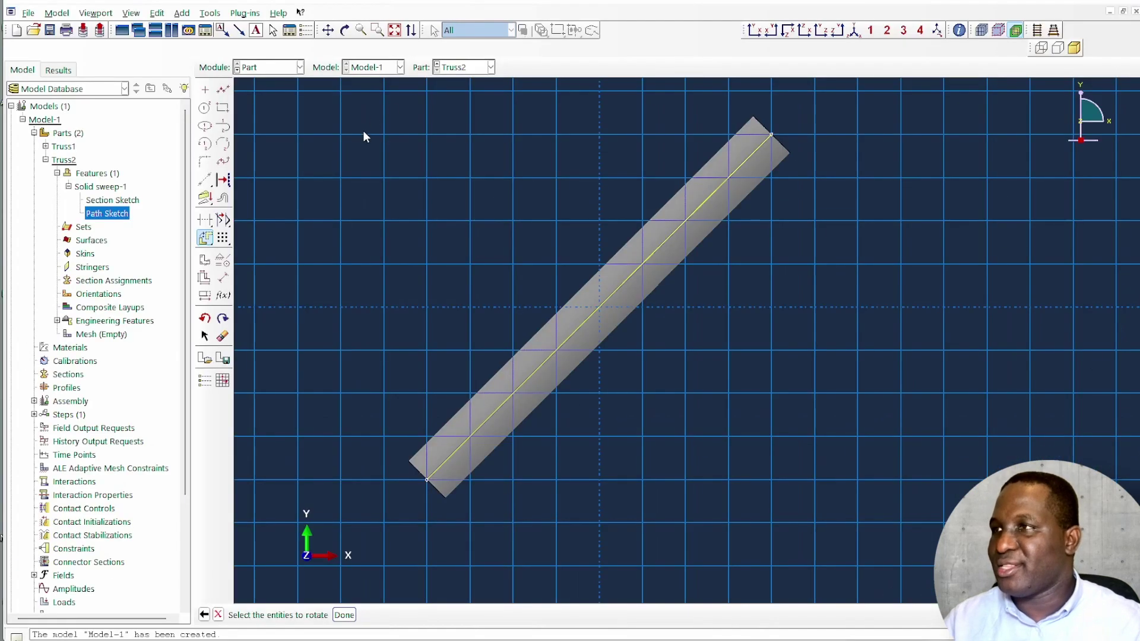
mouse_move(343, 96)
left_mouse_down()
mouse_move(837, 279)
mouse_move(894, 501)
left_mouse_up()
left_click(345, 615)
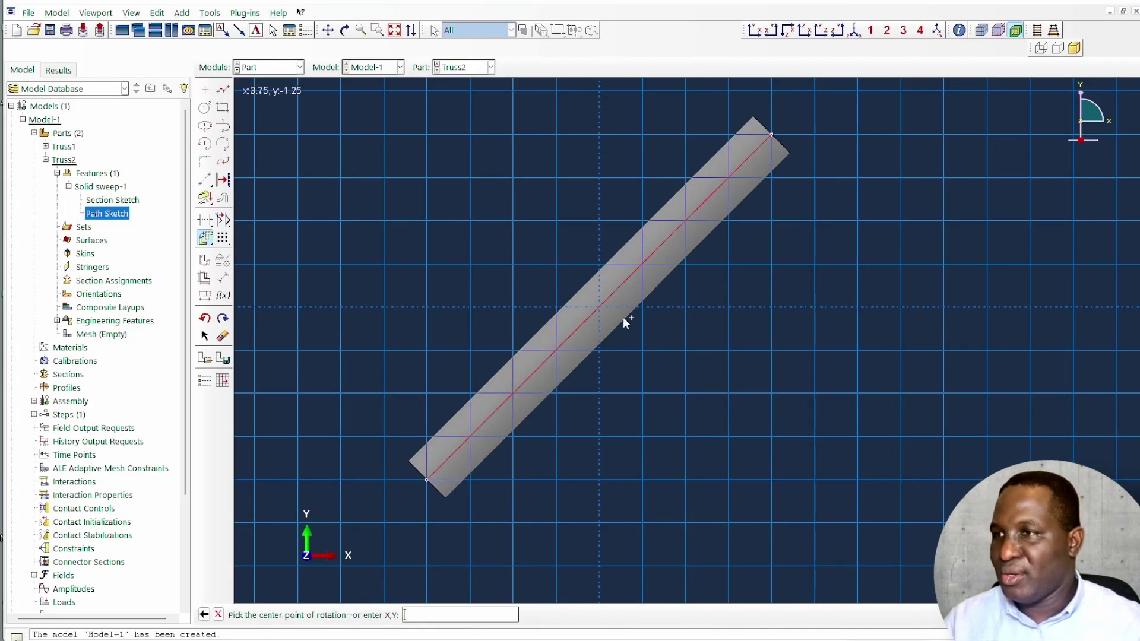
left_click(599, 307)
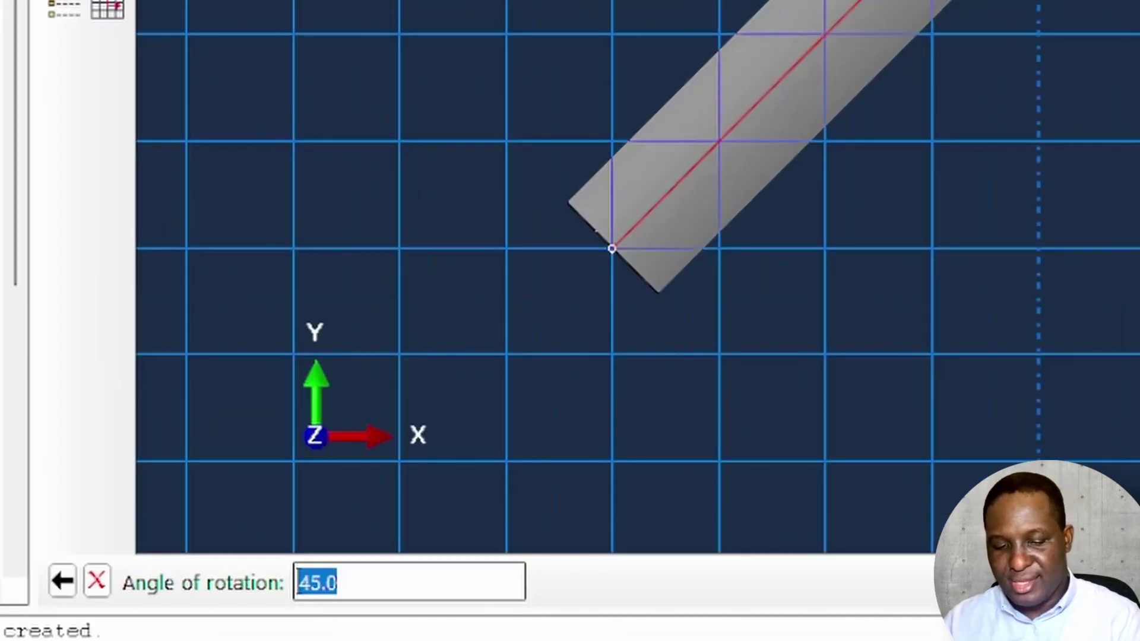
type("90")
key("Return")
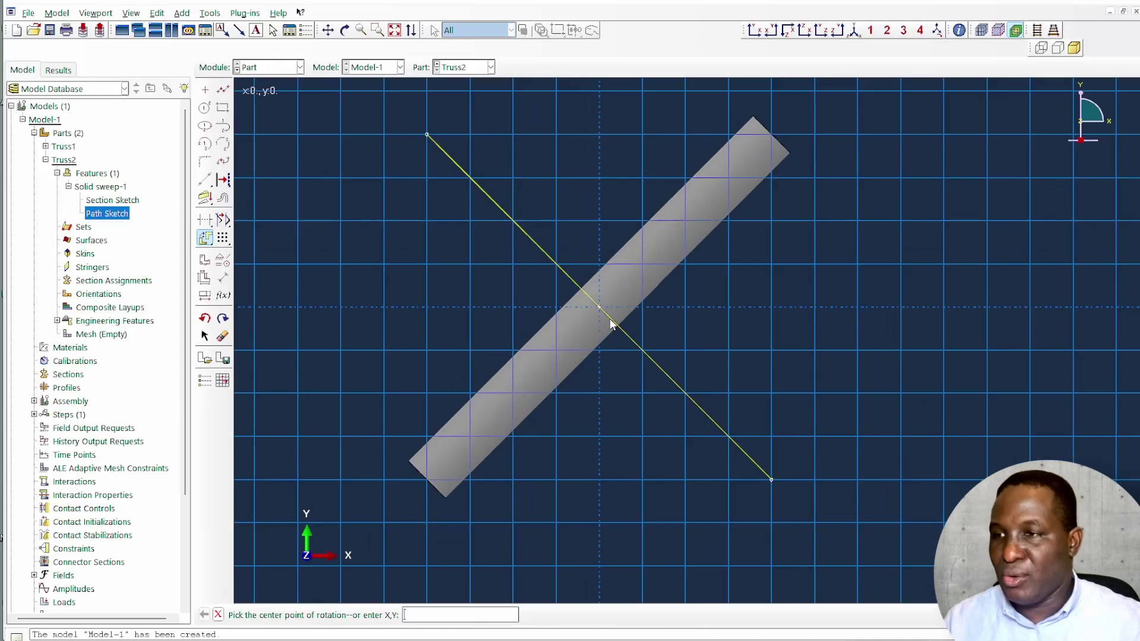
Step: Finish editing the path sketch and regenerate the Truss2 feature
key("Escape")
left_click(327, 615)
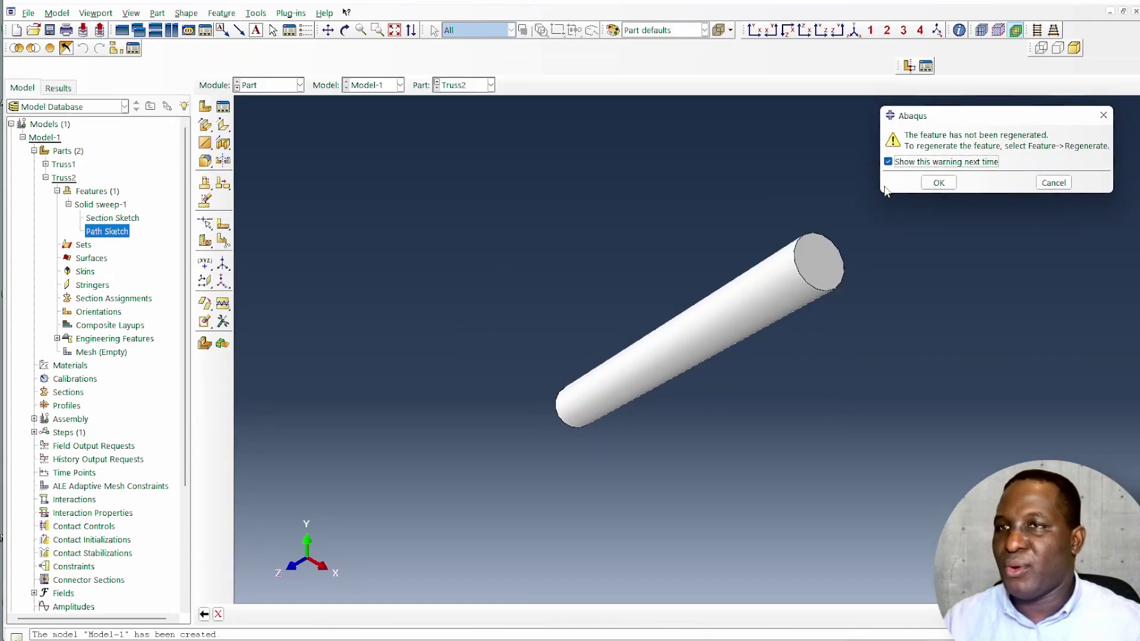
left_click(938, 182)
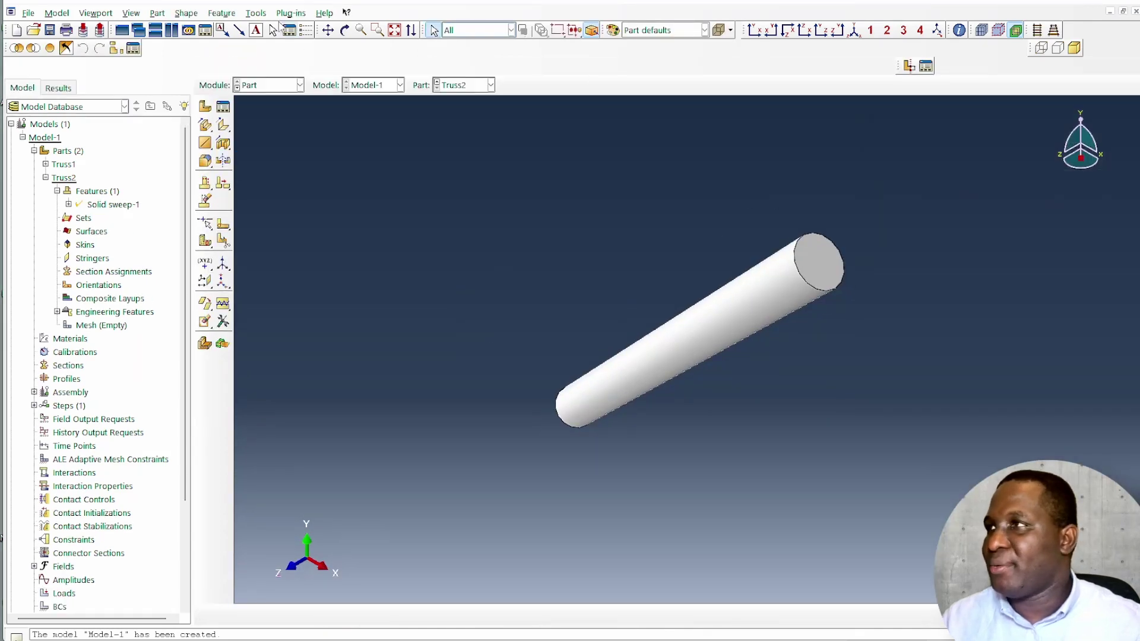
left_click(225, 17)
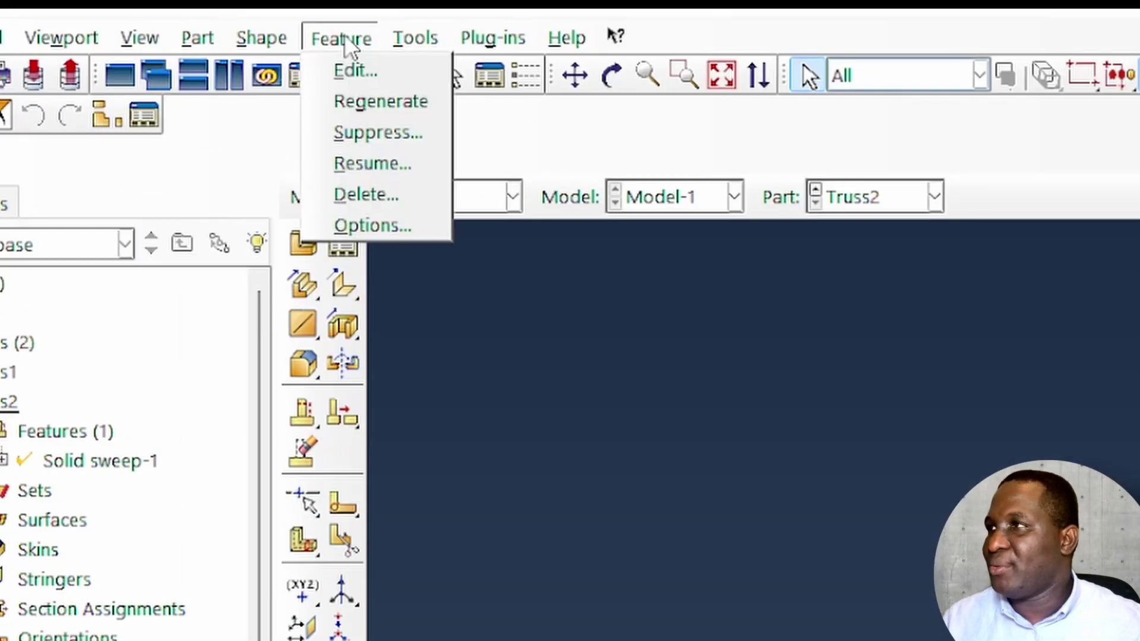
left_click(369, 101)
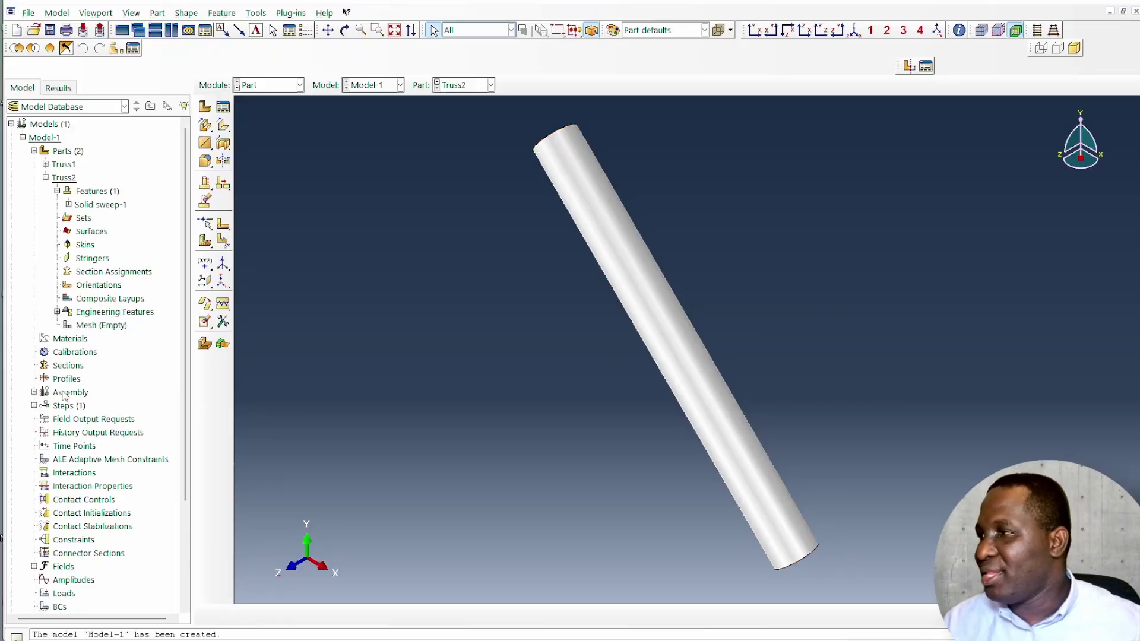
Step: Create dependent instances of both Truss1 and Truss2 in the assembly
left_click(34, 393)
double_click(70, 406)
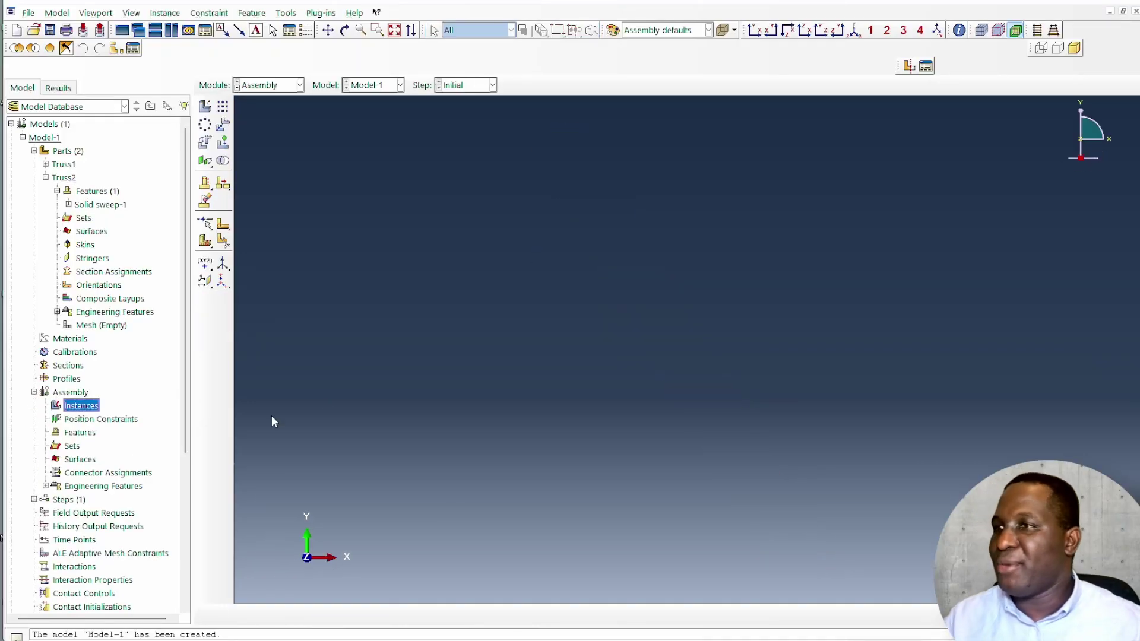
left_click_drag(377, 198, 372, 232)
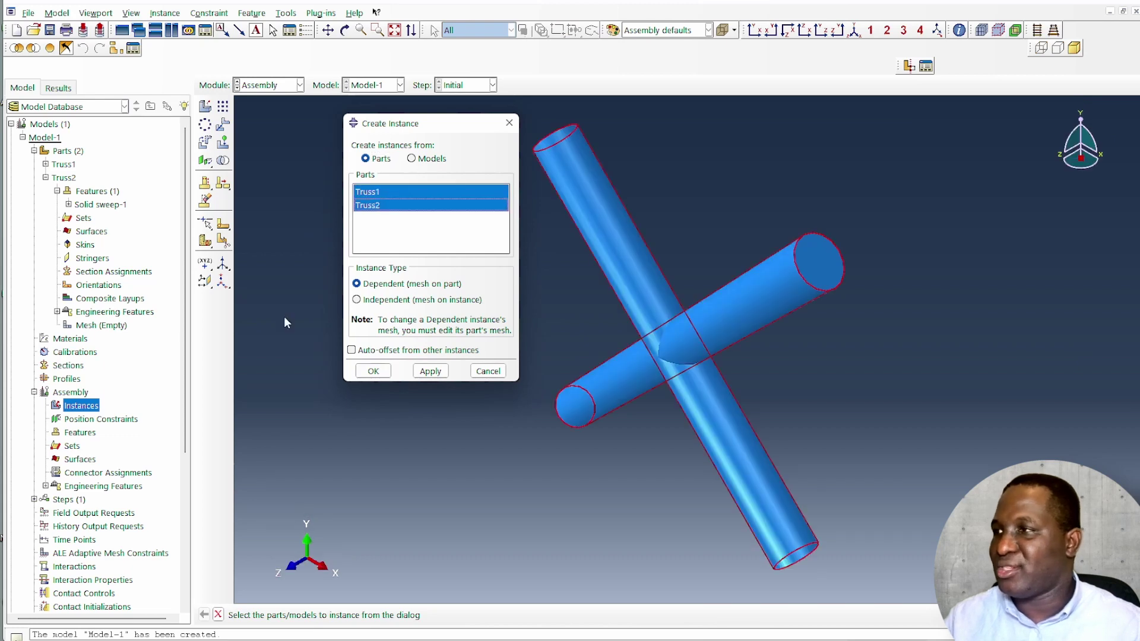
left_click(372, 371)
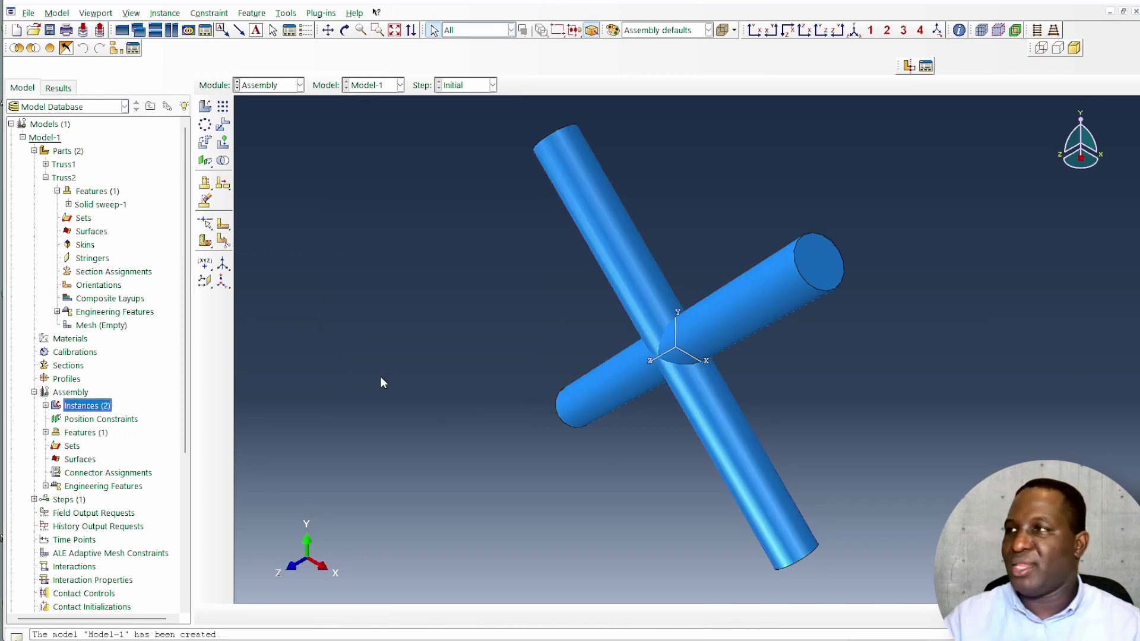
Step: Merge the geometry of both truss instances into a new part named TrussArm1, suppressing the originals and removing intersecting boundaries
left_click(223, 161)
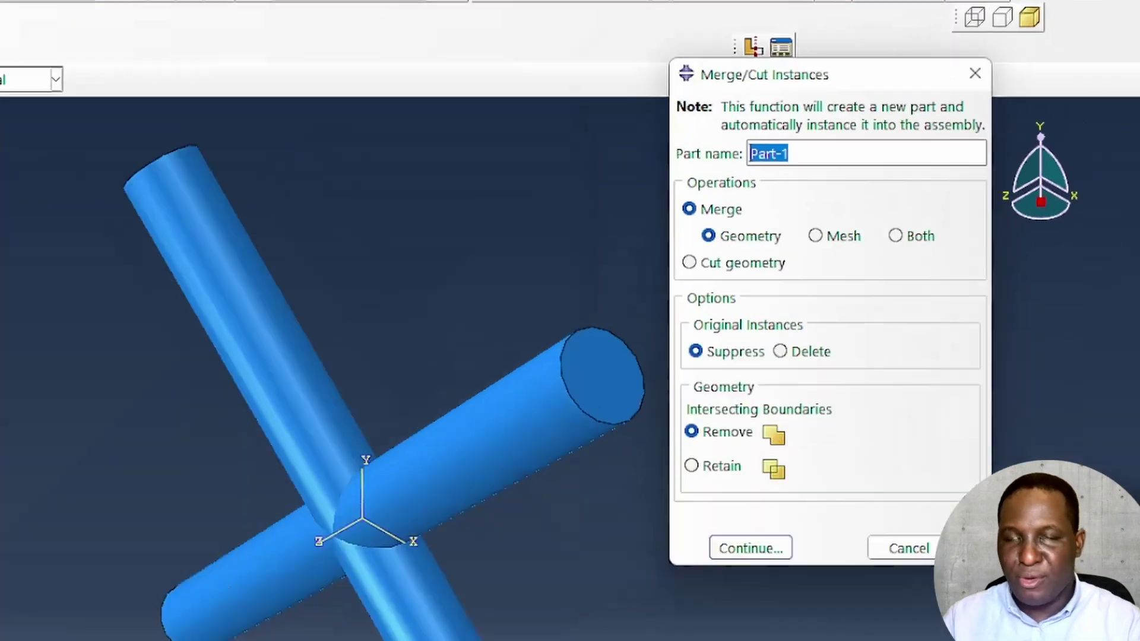
type("TrussArm1")
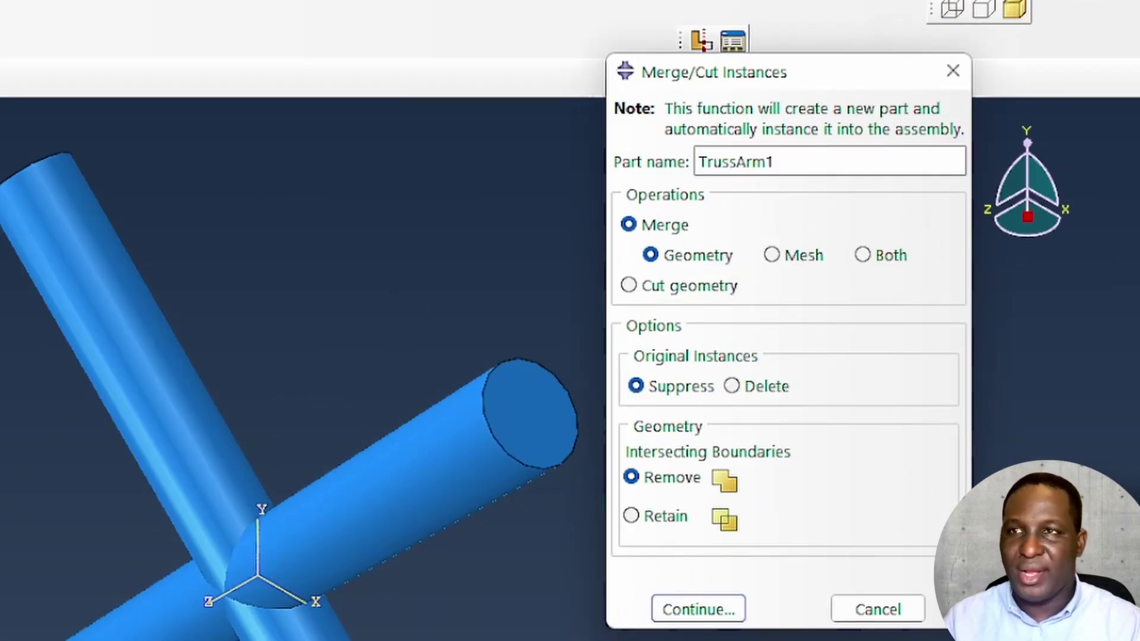
left_click(698, 610)
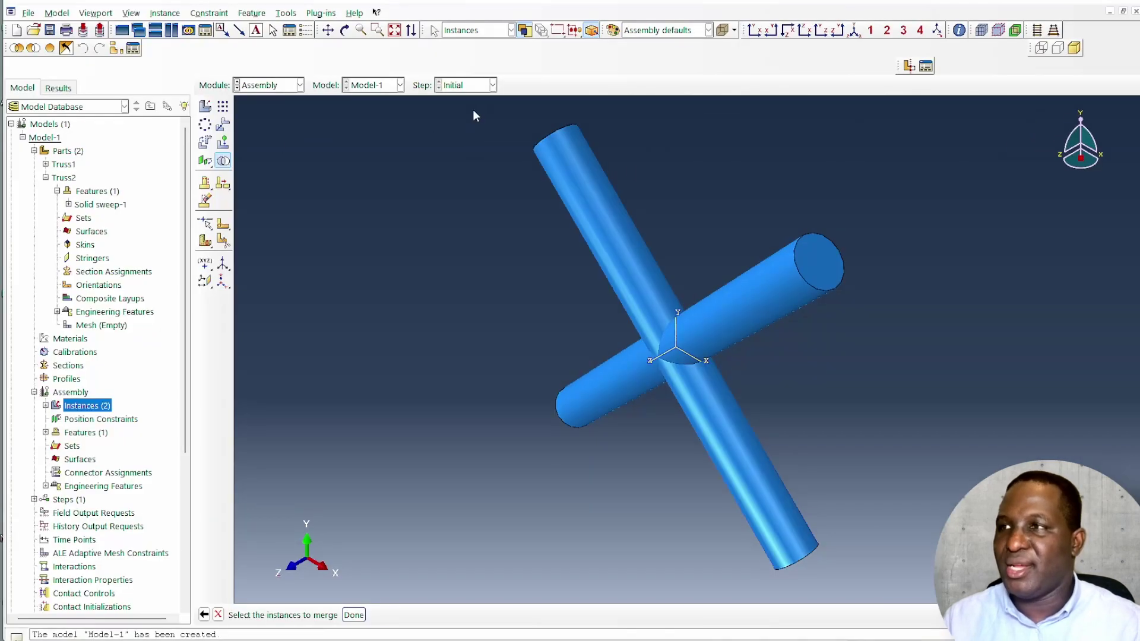
left_click_drag(473, 115, 994, 590)
left_click(354, 615)
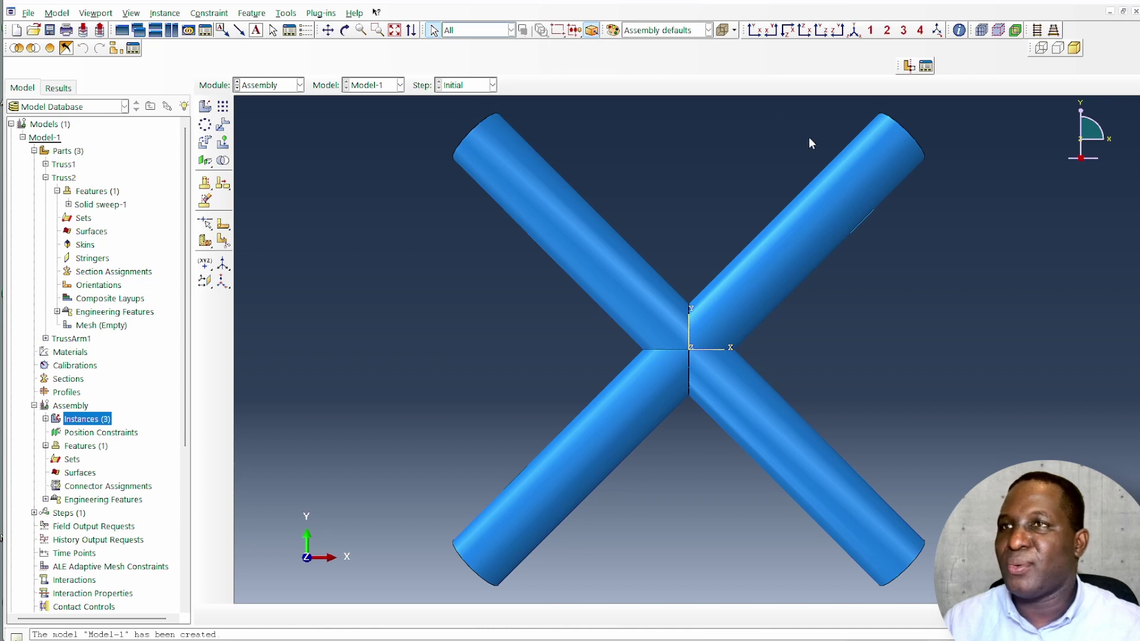
left_click(855, 31)
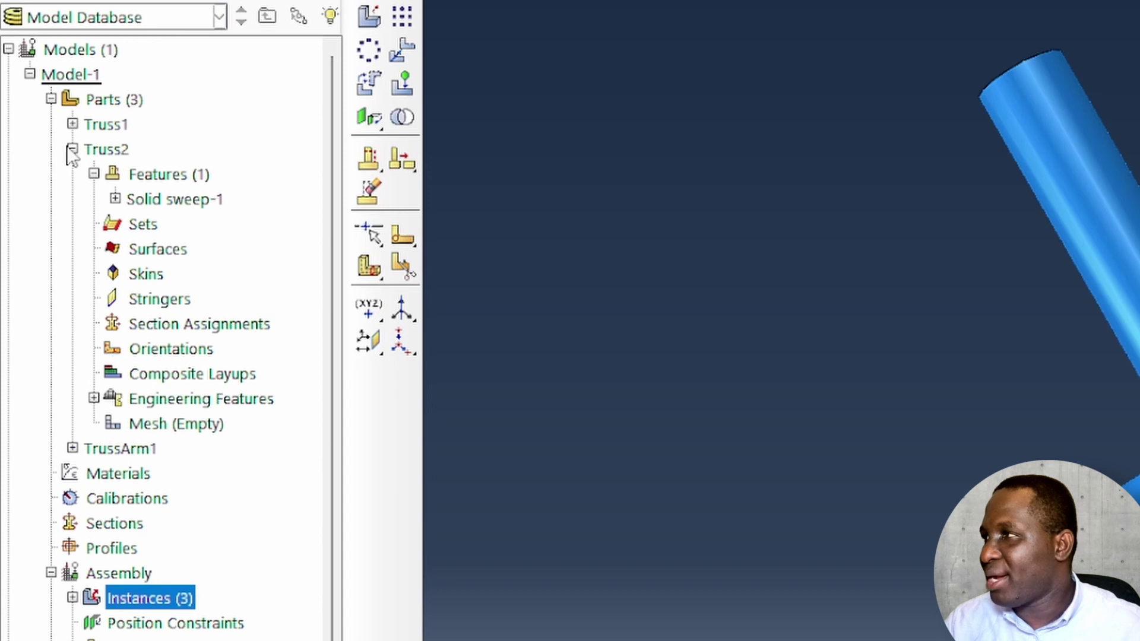
Step: Open the part TrussArm1 and create a datum plane offset from the XY principal plane
left_click(72, 148)
double_click(99, 174)
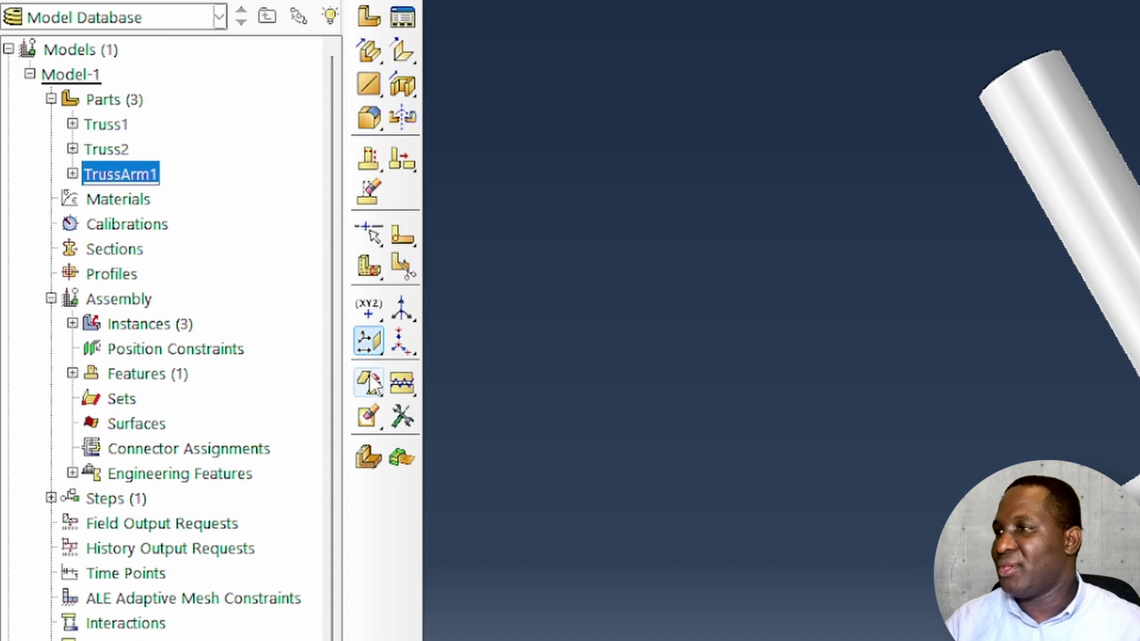
left_click(370, 341)
left_click(524, 593)
key("Return")
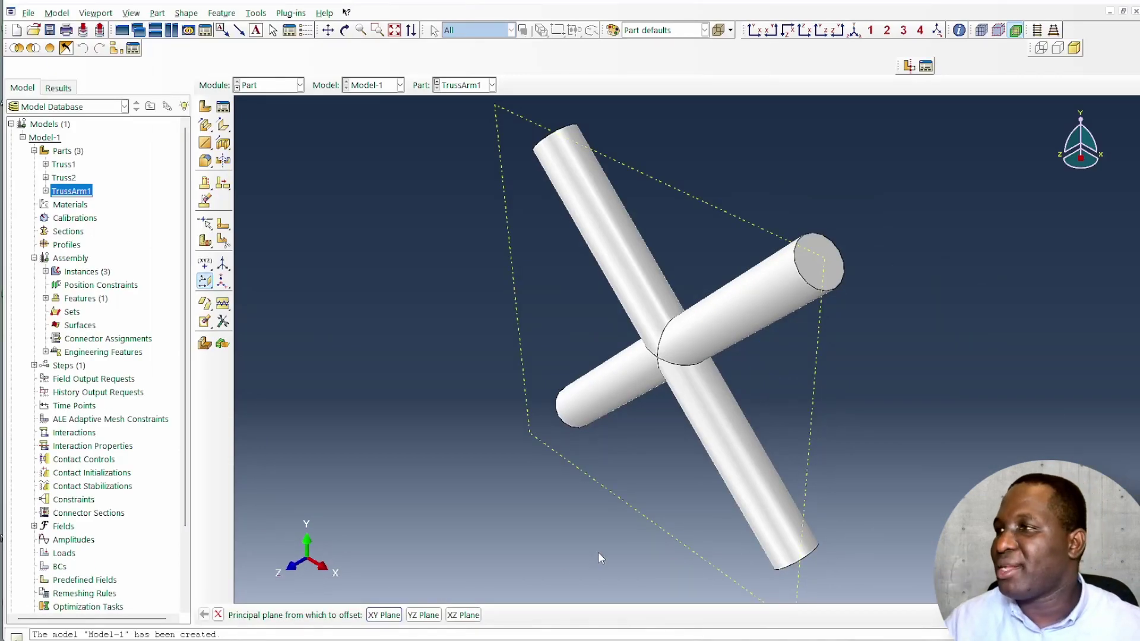
left_click(204, 281)
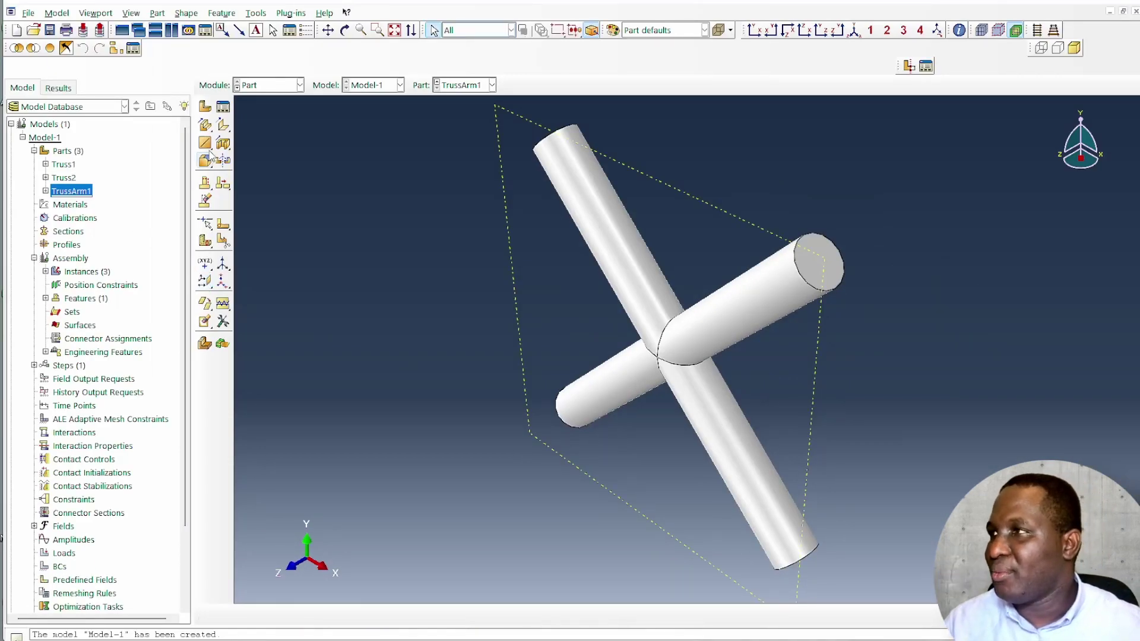
Step: Start an extruded cut on TrussArm1's datum plane and sketch an inner square with its corners near the four arm ends
left_click(224, 145)
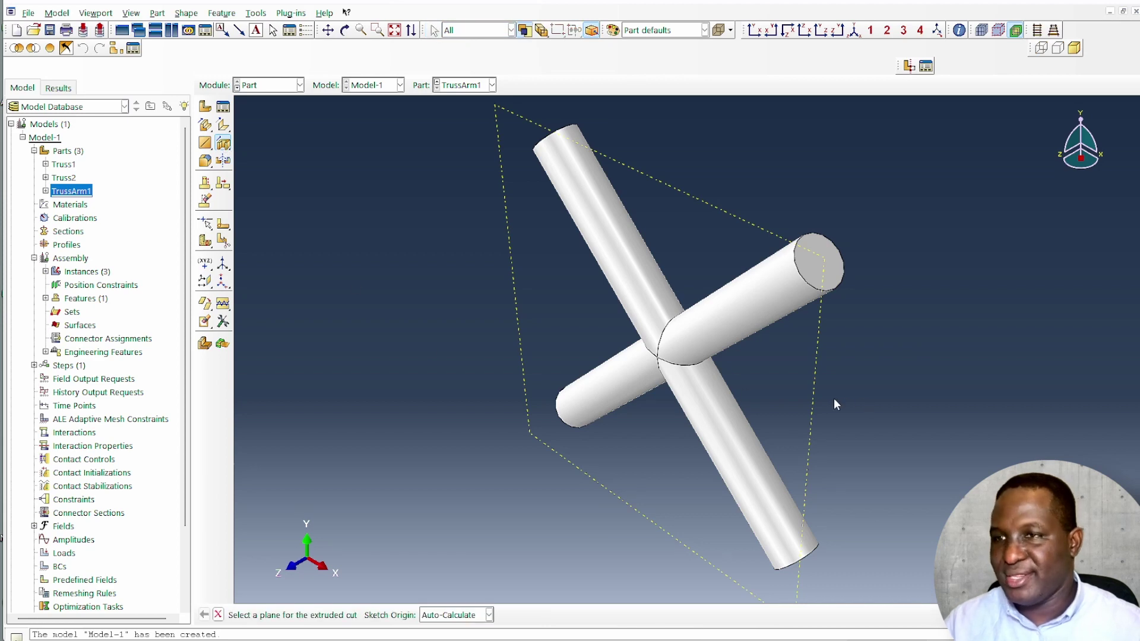
left_click(813, 410)
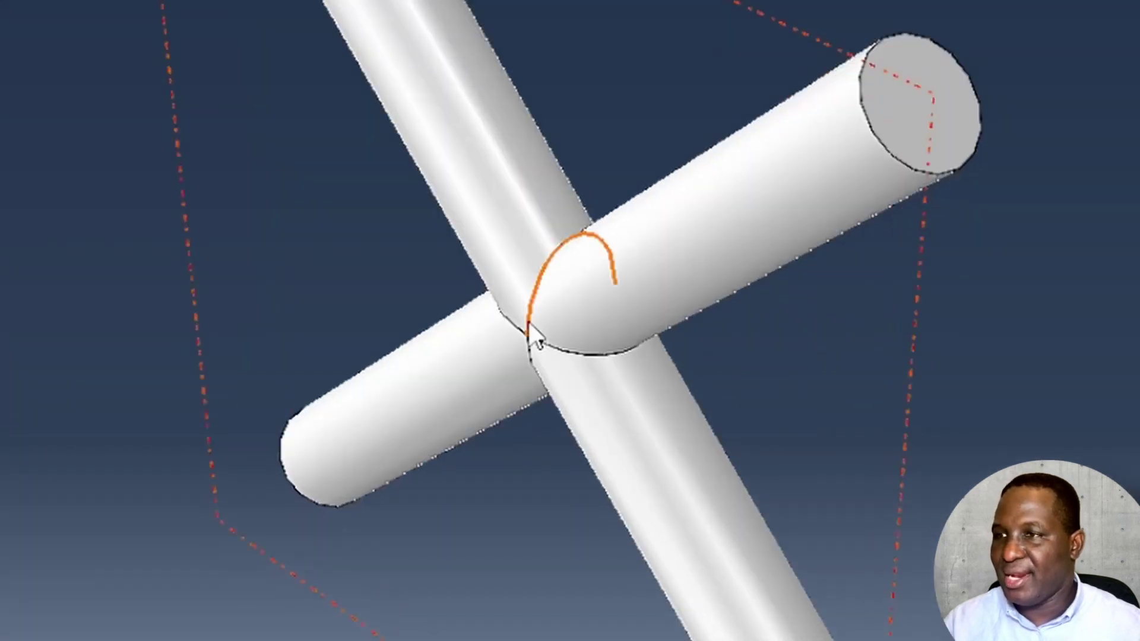
left_click(660, 355)
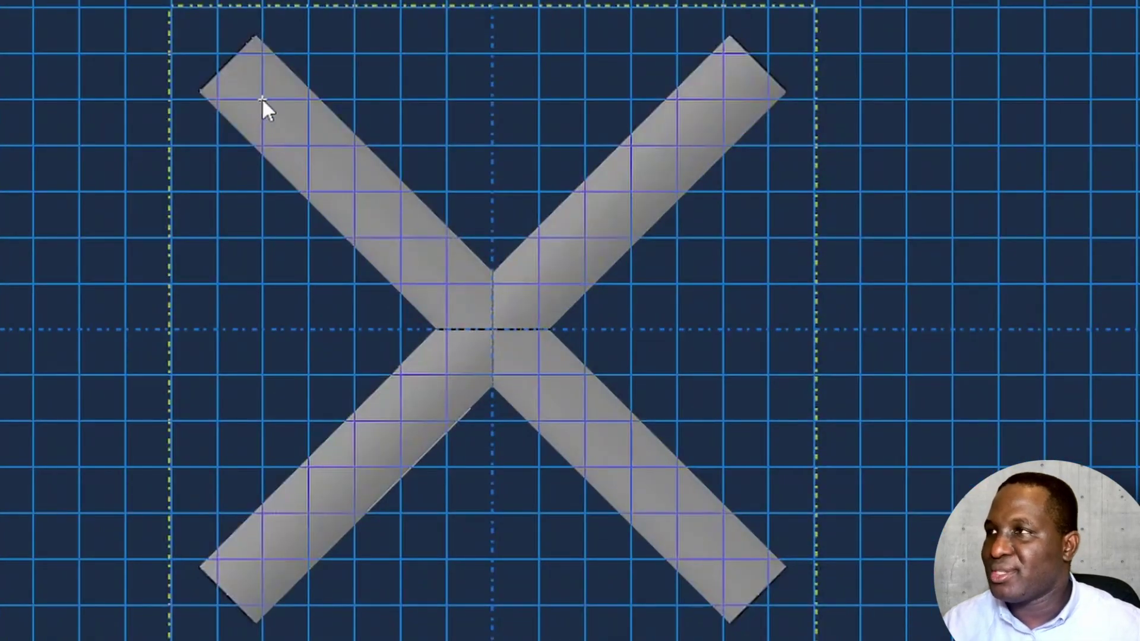
left_click(262, 98)
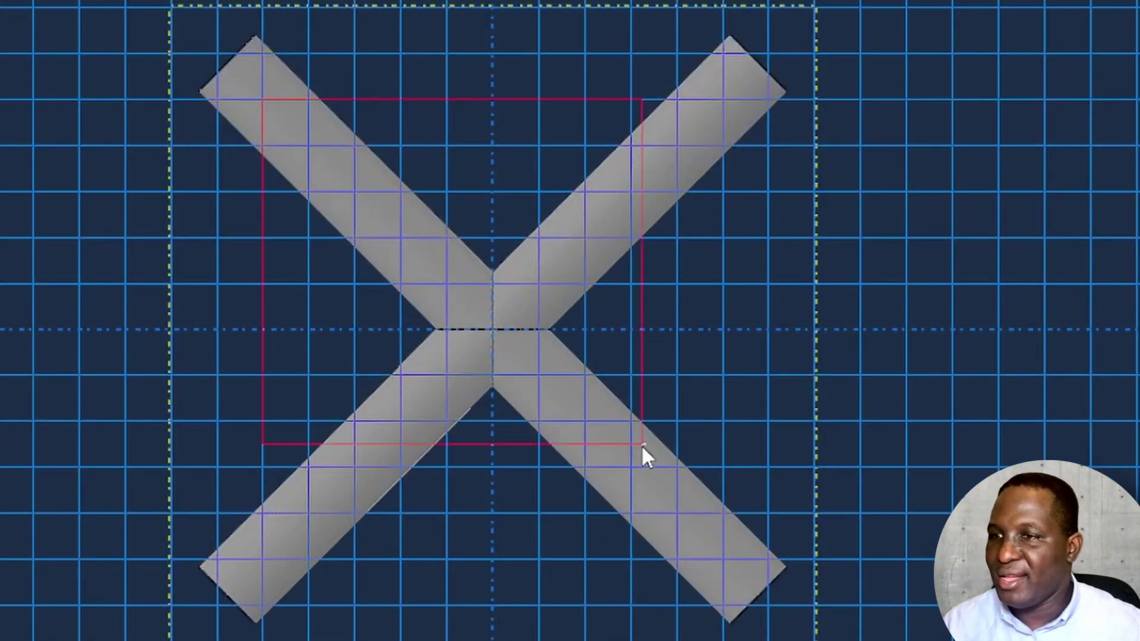
left_click(724, 558)
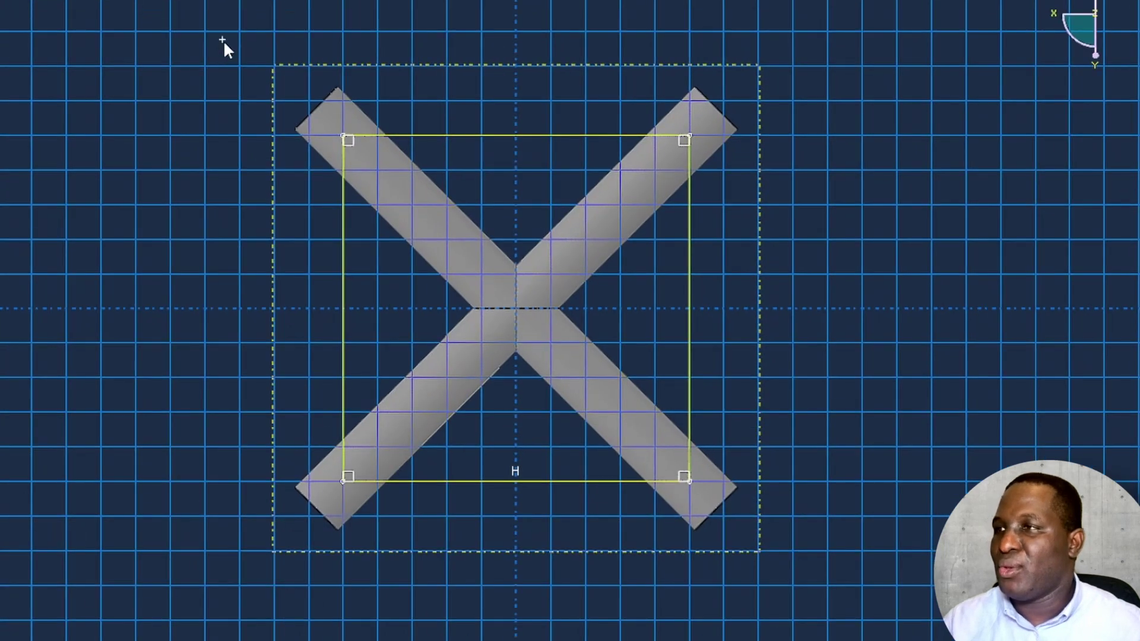
Step: Sketch a larger rectangle enclosing the whole cross and cut the region between both rectangles with the Through All end condition
left_click(223, 40)
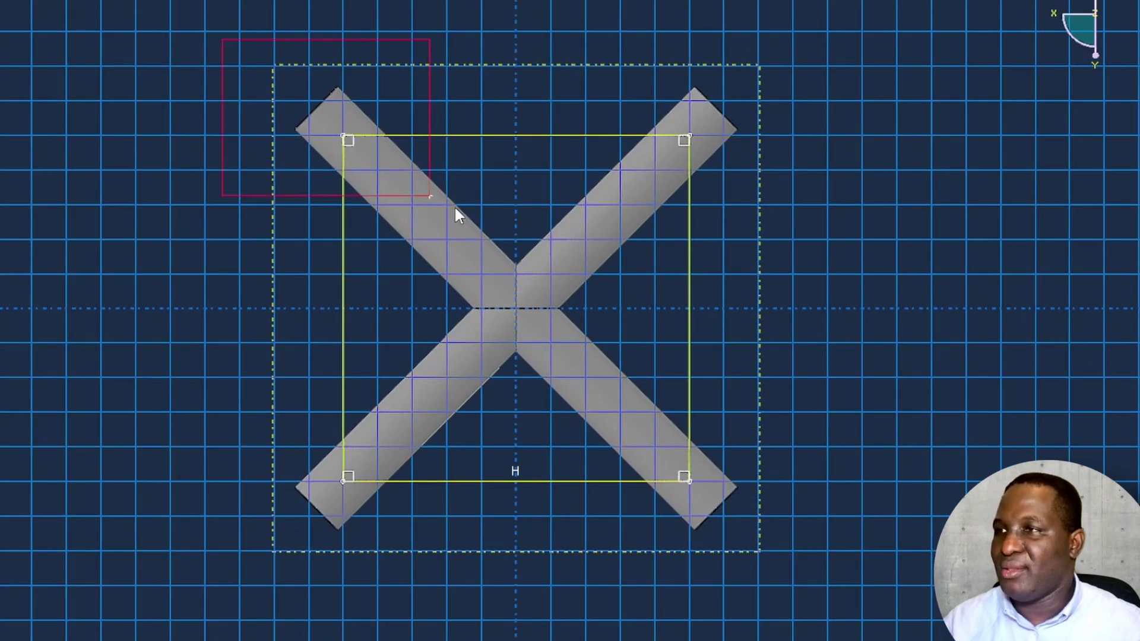
left_click(828, 585)
right_click(852, 504)
left_click(878, 587)
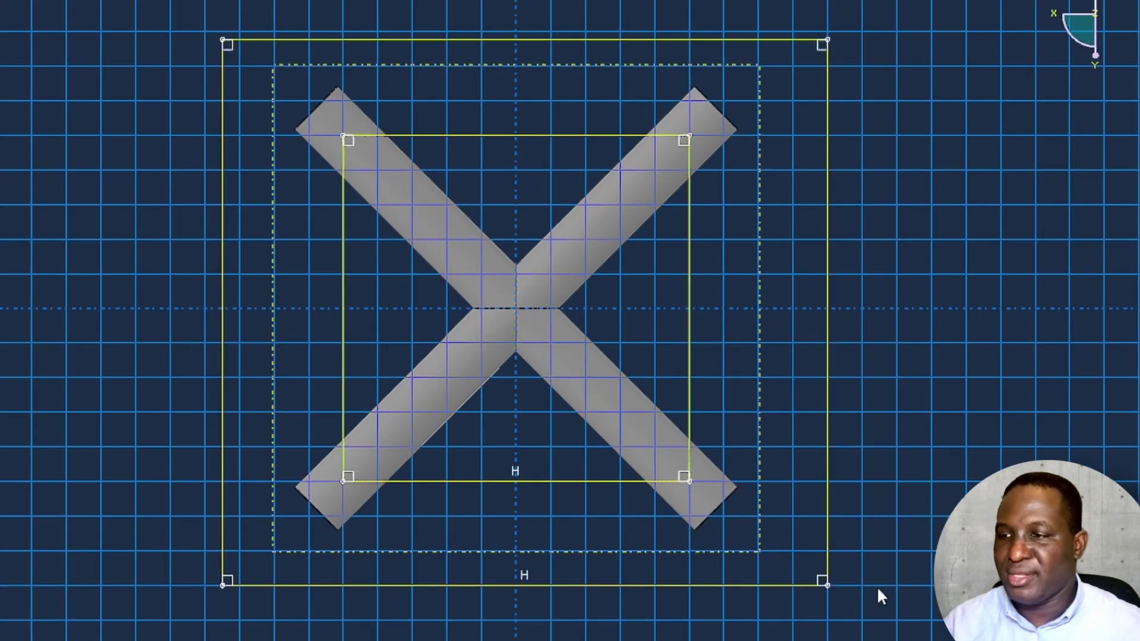
left_click(309, 614)
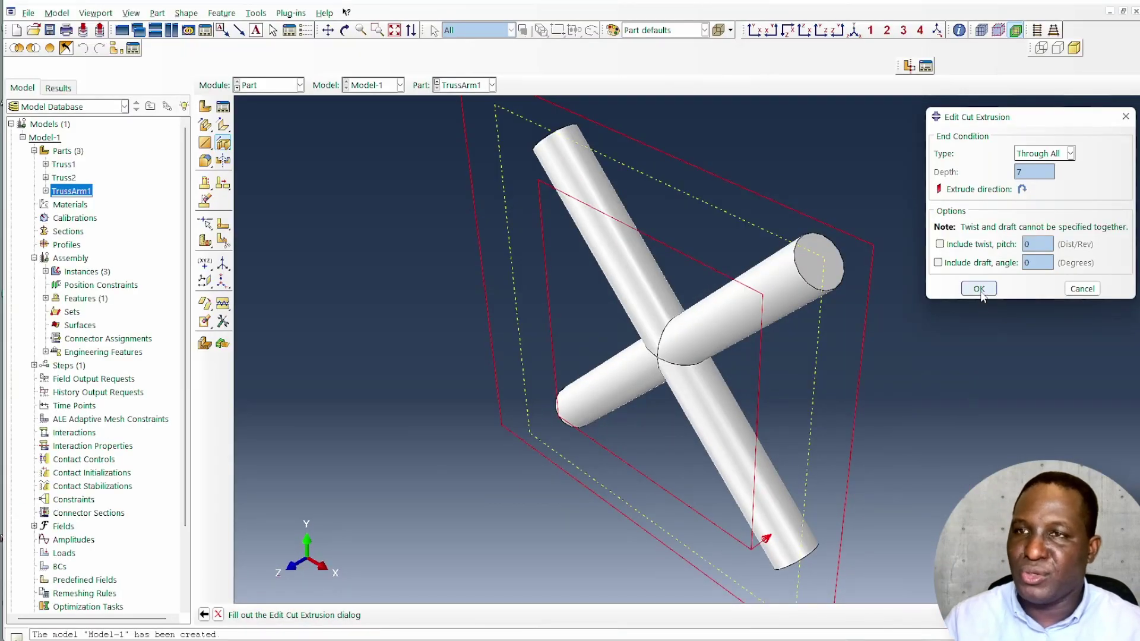
left_click(979, 289)
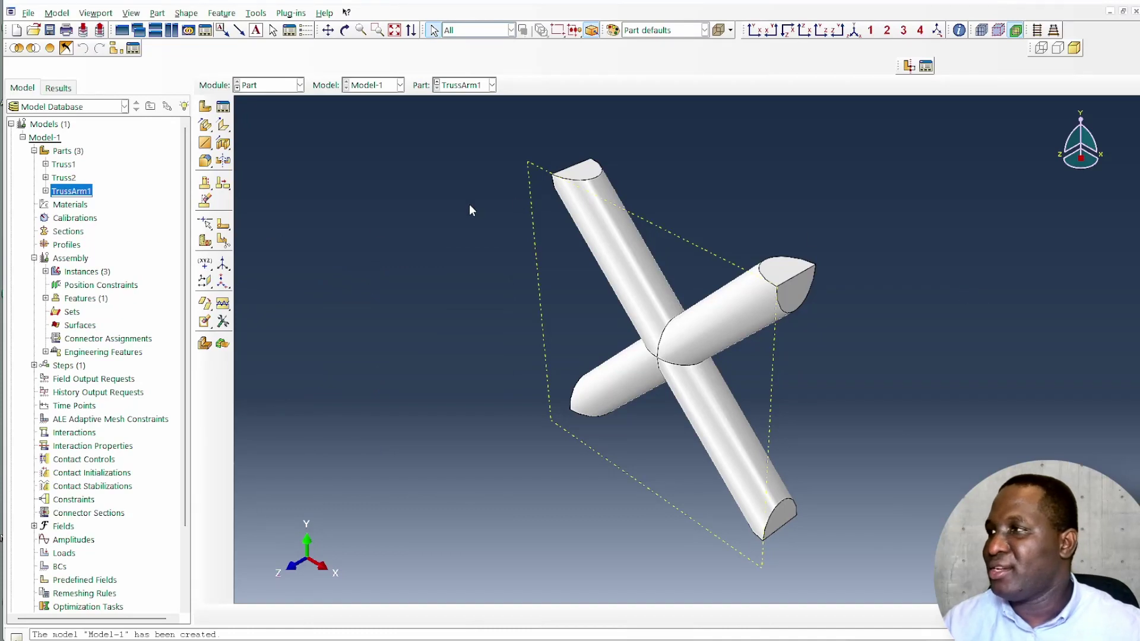
Step: In the Assembly module, linearly pattern the TrussArm1 instance along the Z axis with 2 instances at 34.6 offset and 1 in direction 2
left_click(270, 85)
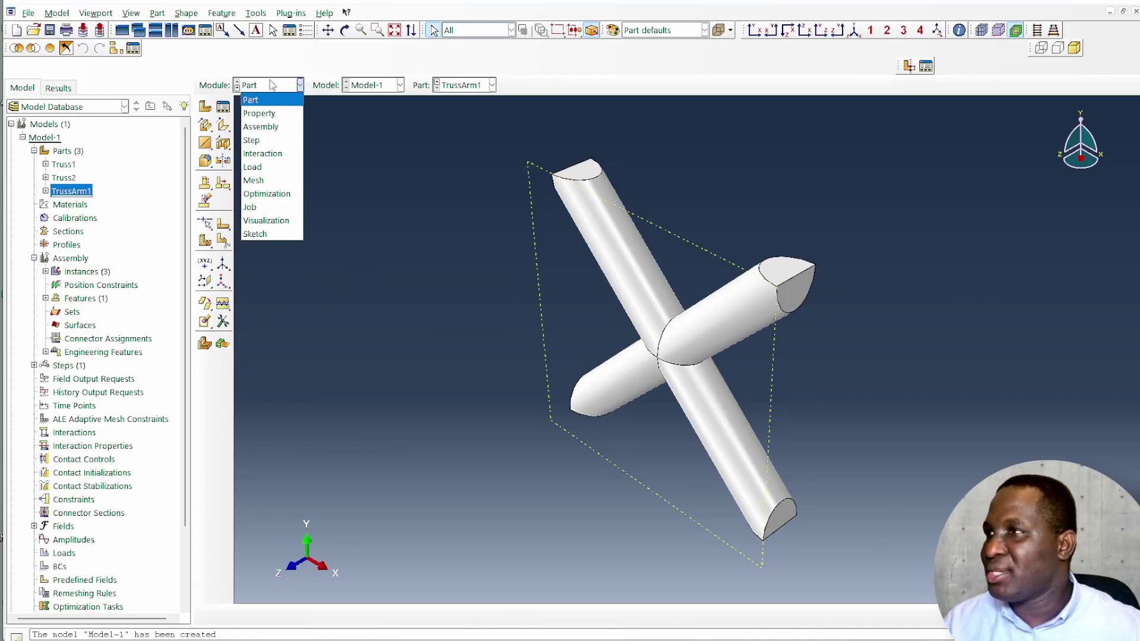
left_click(274, 134)
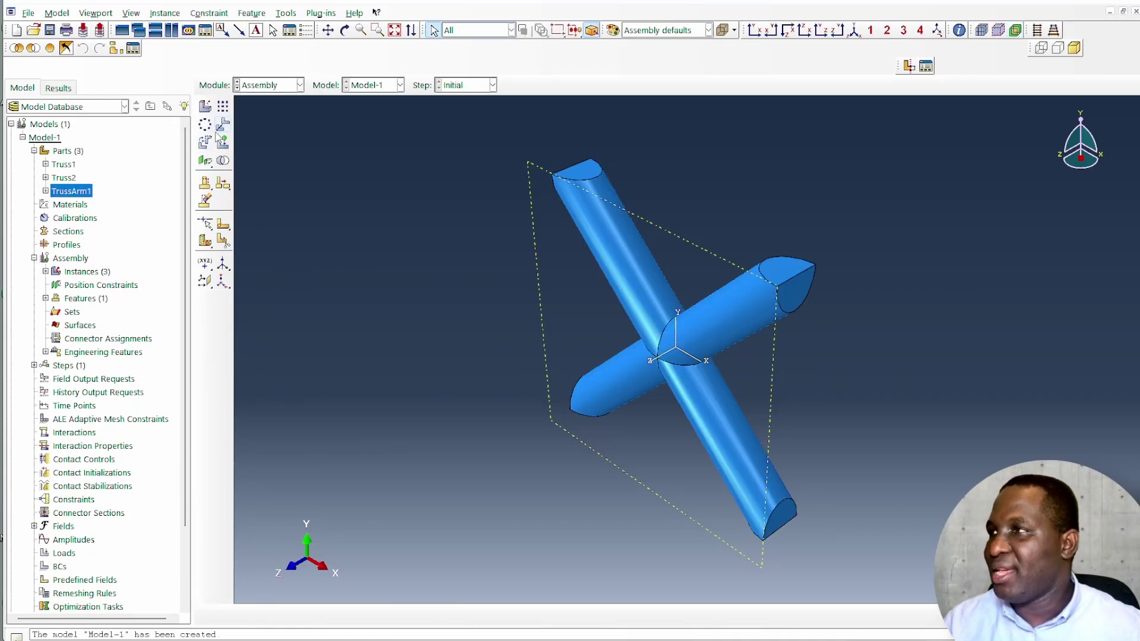
left_click(224, 107)
left_click(709, 339)
left_click(356, 614)
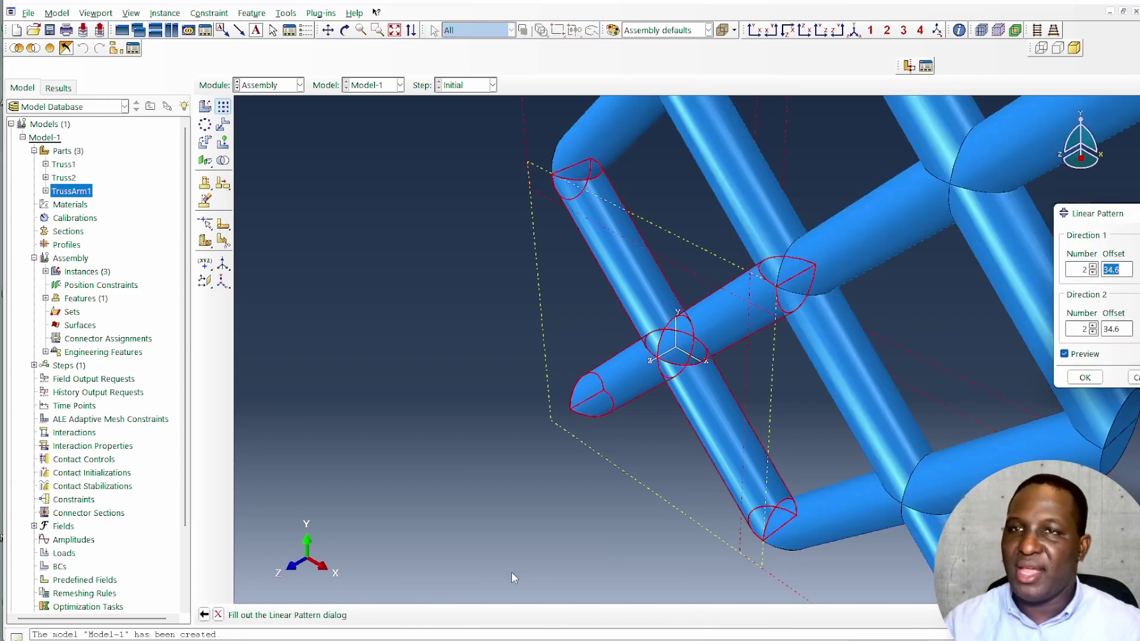
scroll(599, 244, "down", 6)
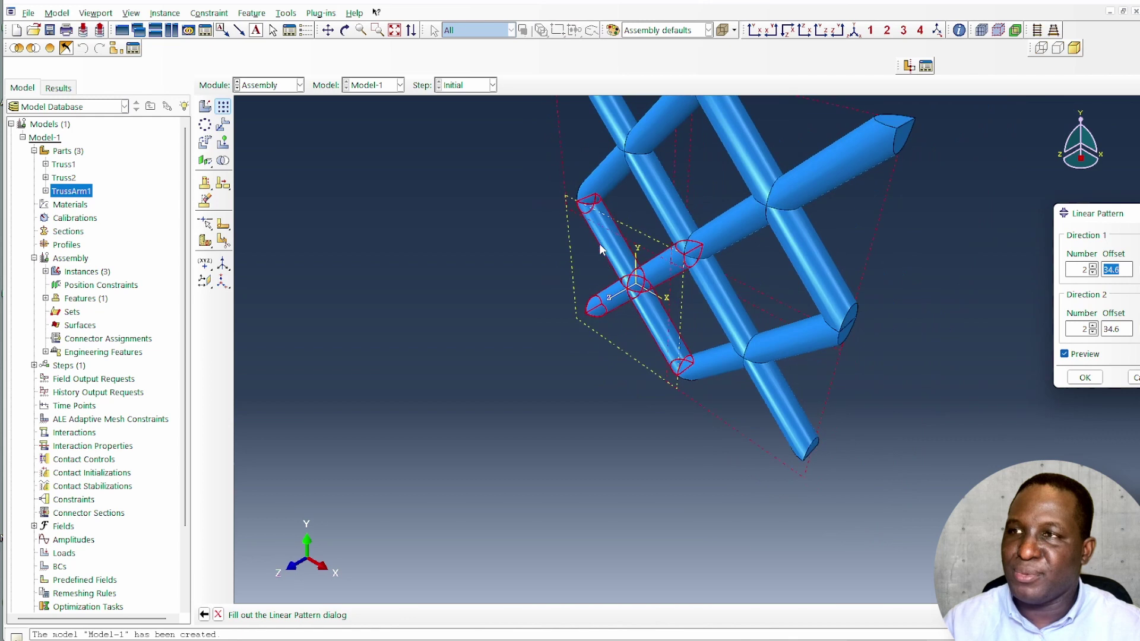
left_click(1094, 333)
left_click(1137, 269)
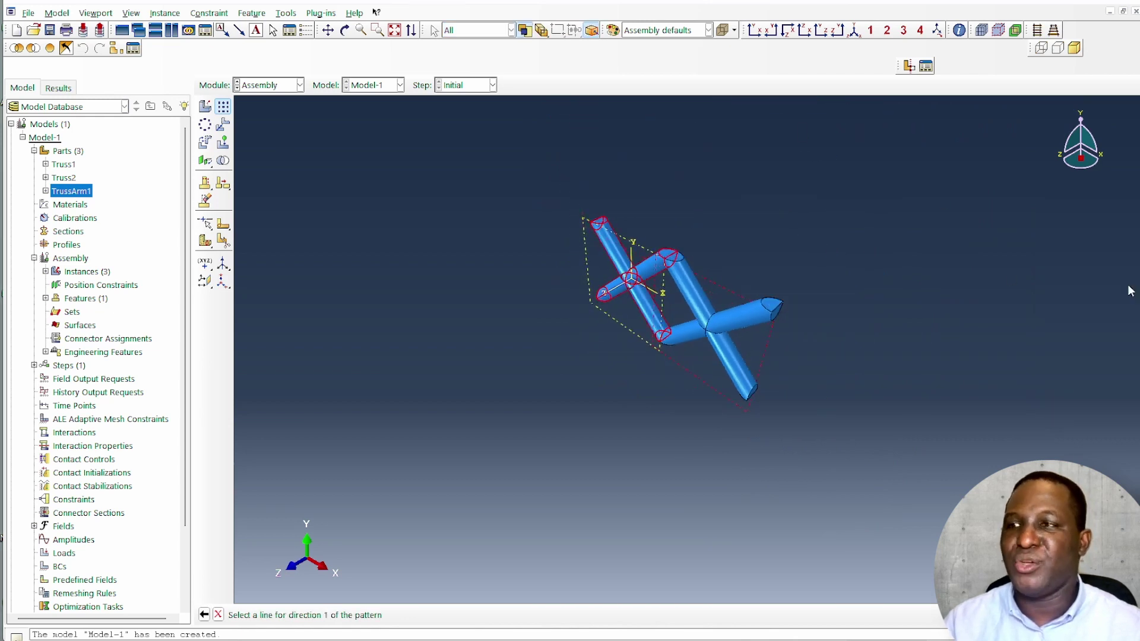
scroll(647, 292, "up", 3)
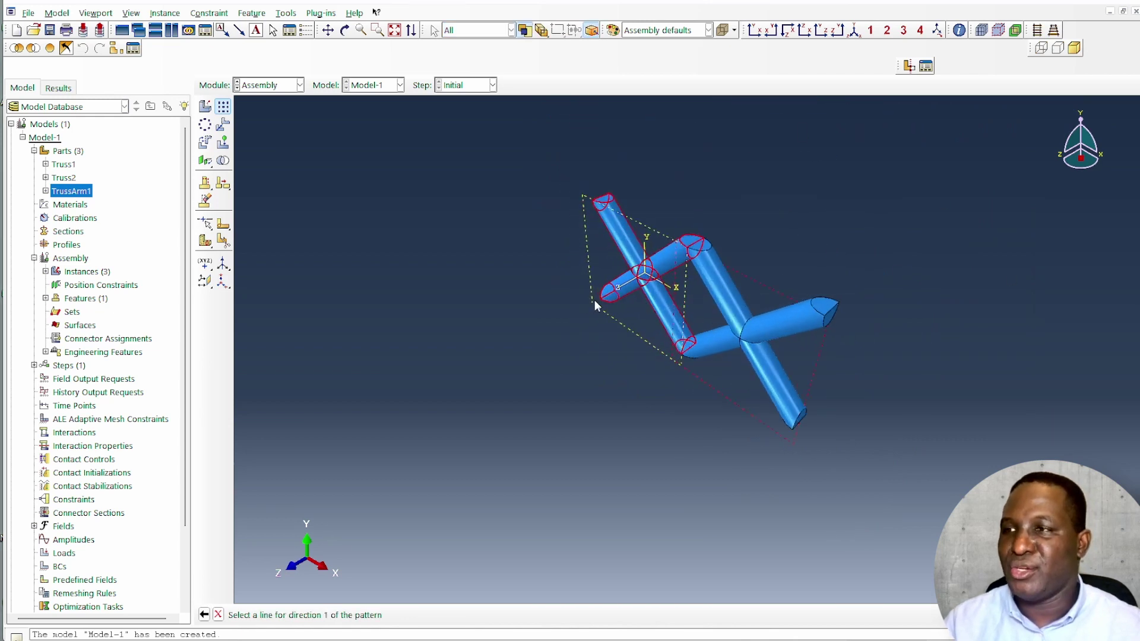
left_click(637, 279)
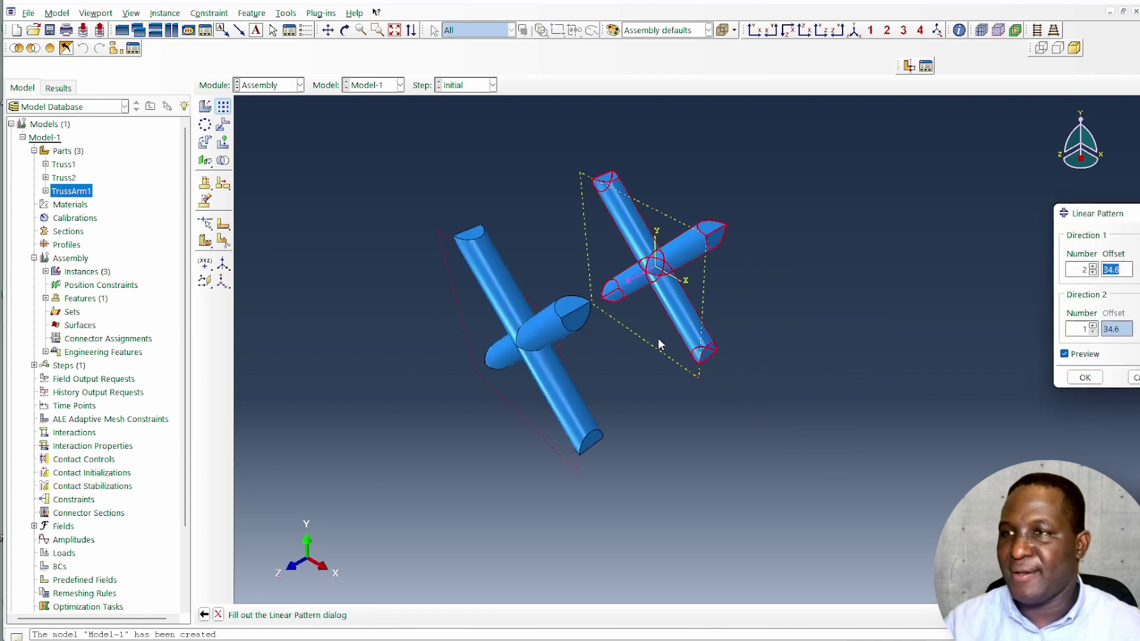
left_click(1089, 377)
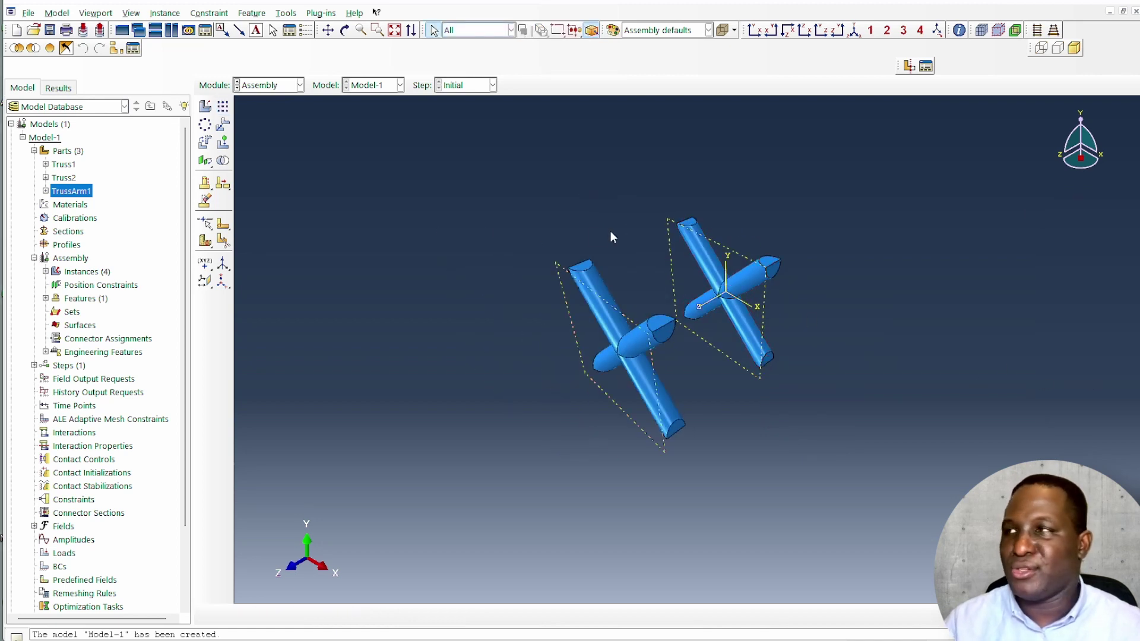
Step: Merge the geometry of both truss arm instances into a new part named Truss2Arm1, suppressing the originals and removing intersecting boundaries
scroll(798, 232, "up", 3)
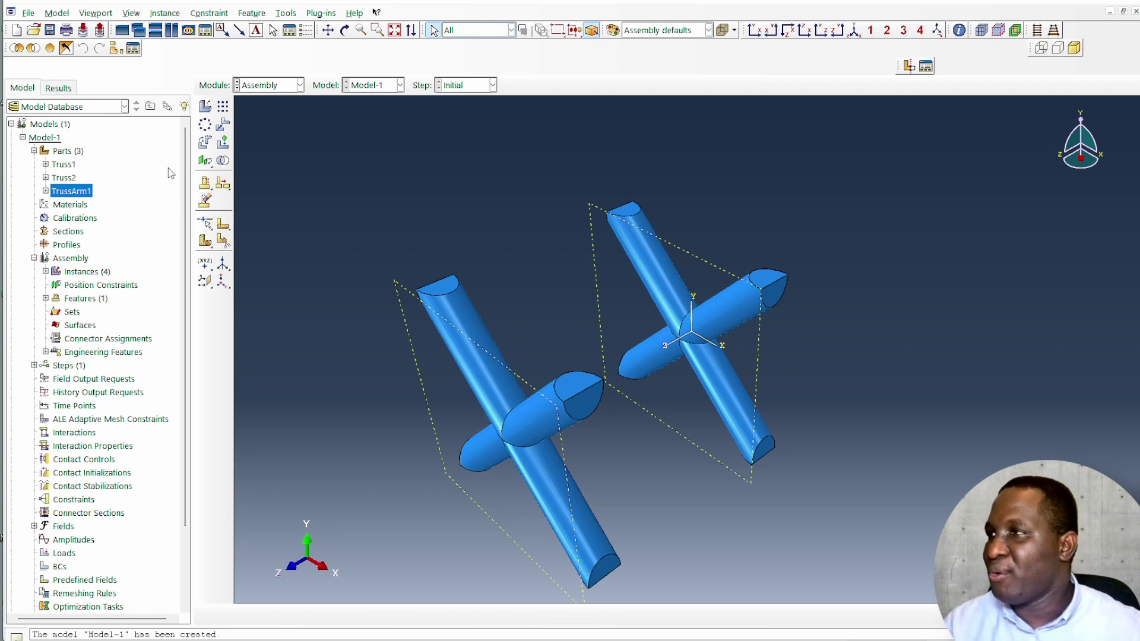
left_click(223, 161)
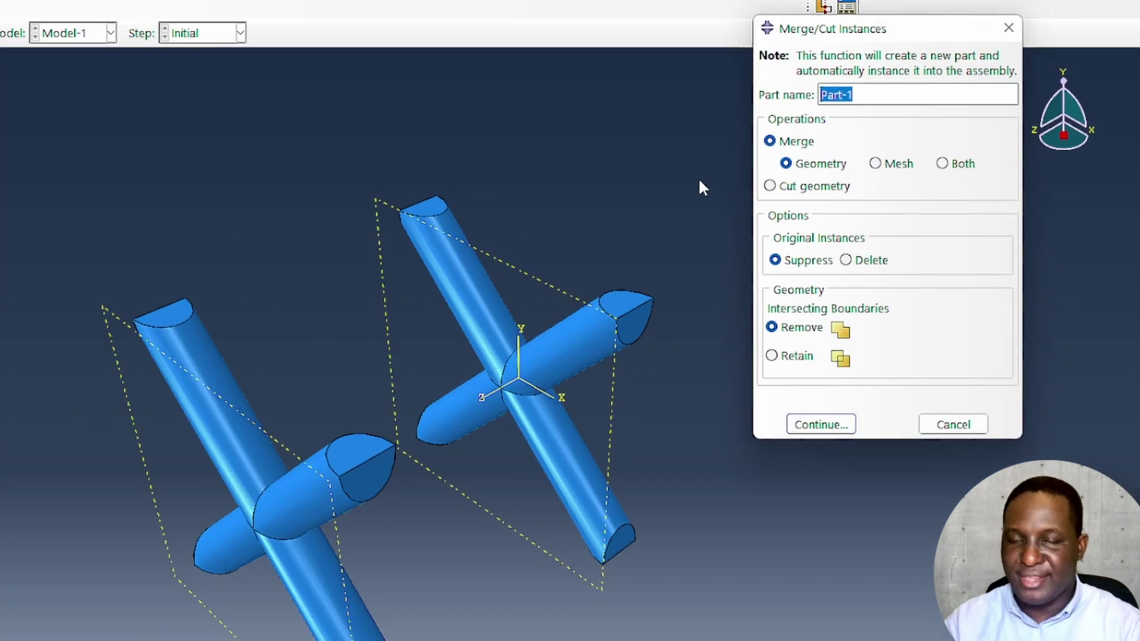
type("Truss2")
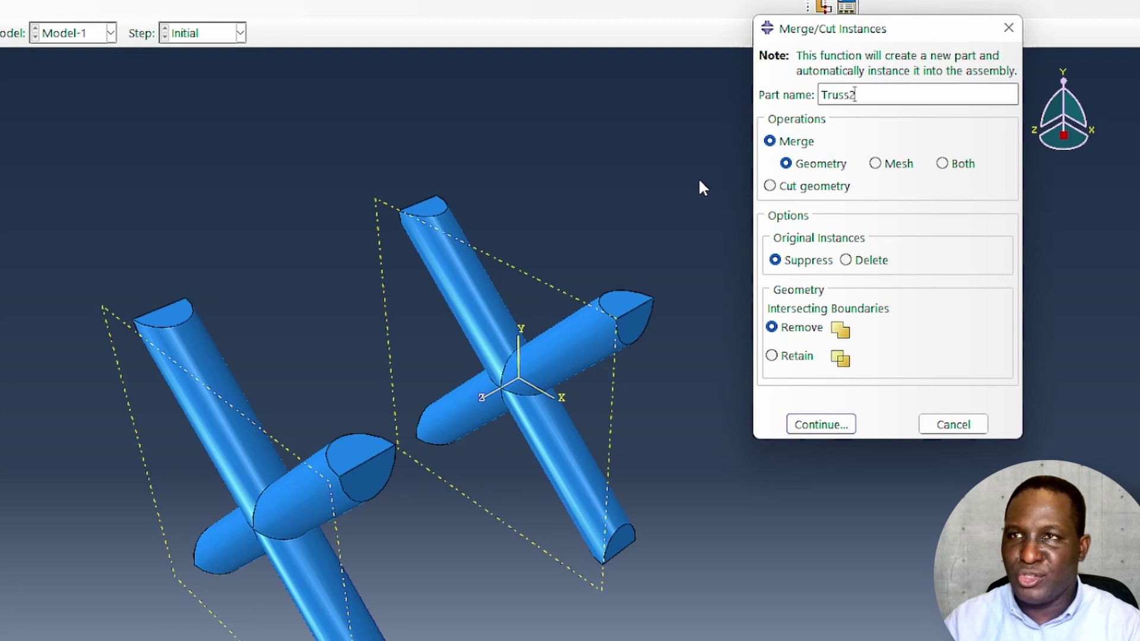
type("Arm1")
left_click(808, 422)
left_click_drag(854, 121, 1, 640)
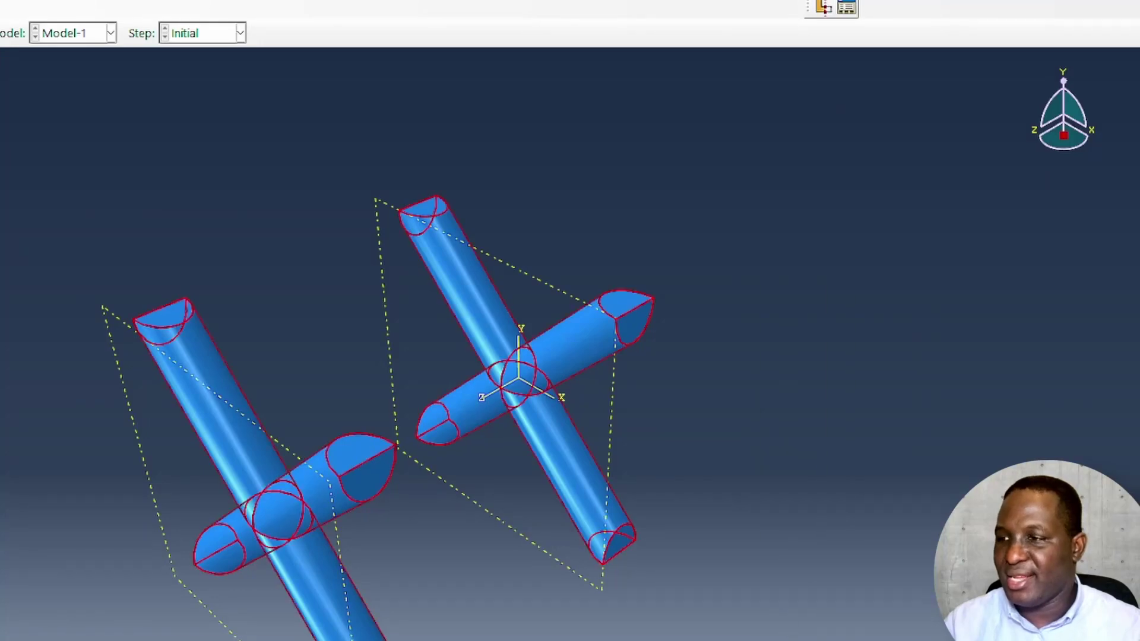
middle_click(567, 565)
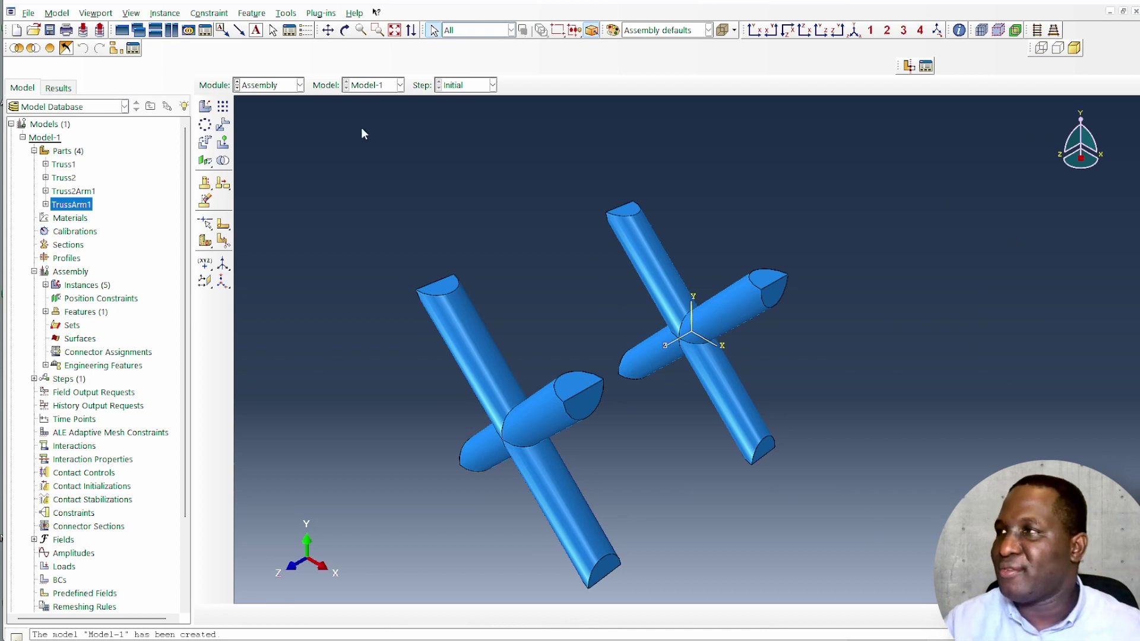
Step: Linearly pattern the Truss2Arm1 instance with 1 instance in direction 1 and 2 in direction 2 at 34.6 offset
left_click(224, 107)
left_click(708, 331)
left_click(356, 614)
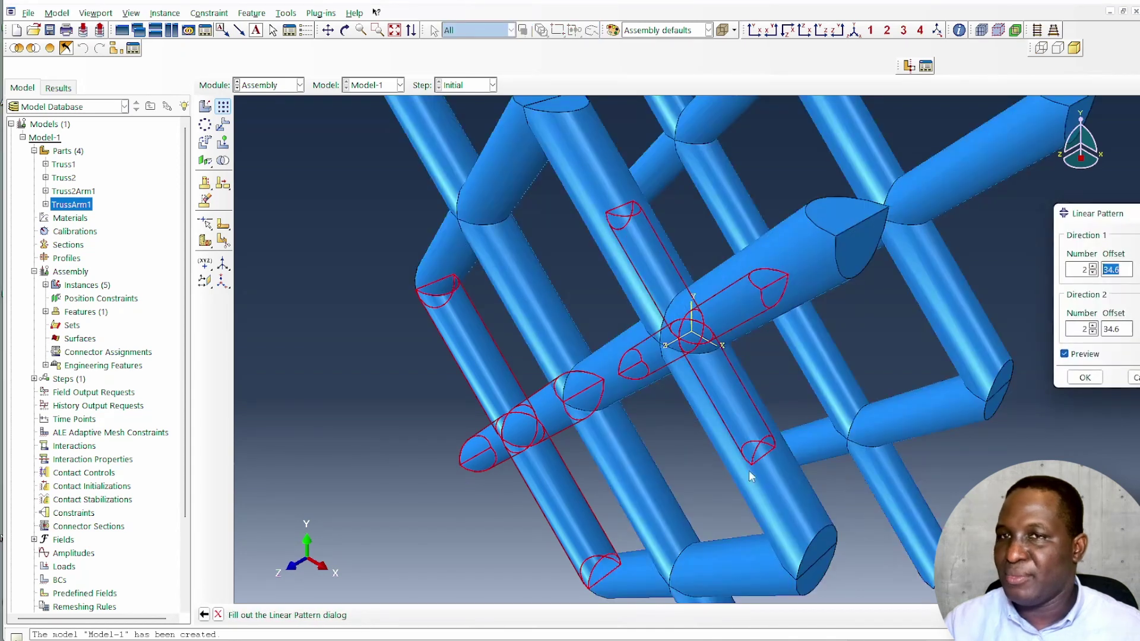
left_click(1094, 273)
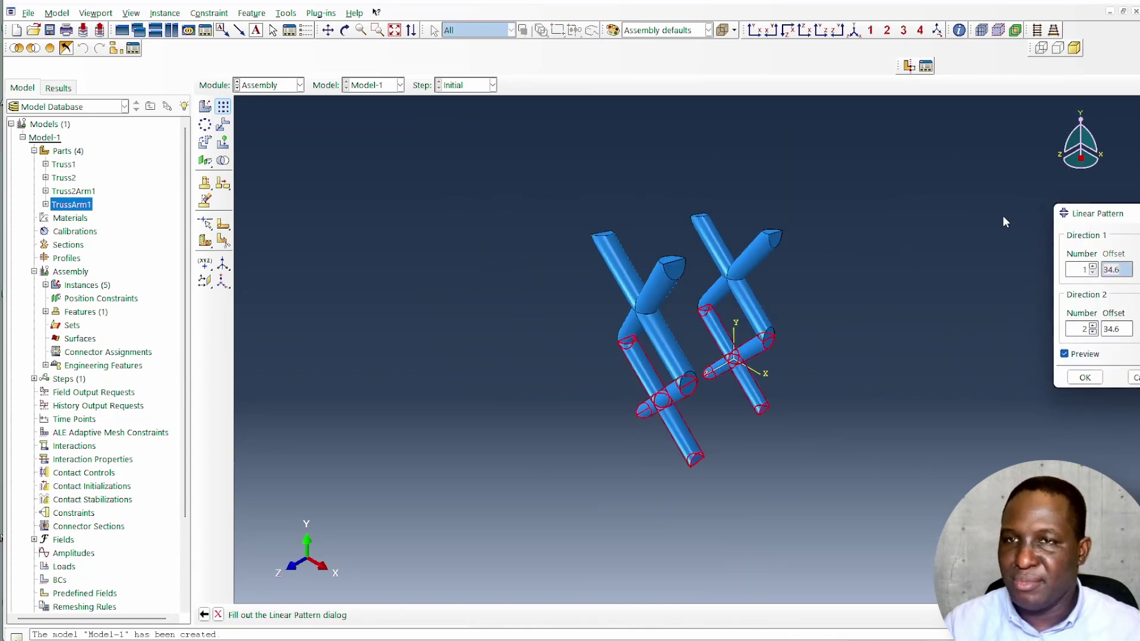
left_click(1086, 378)
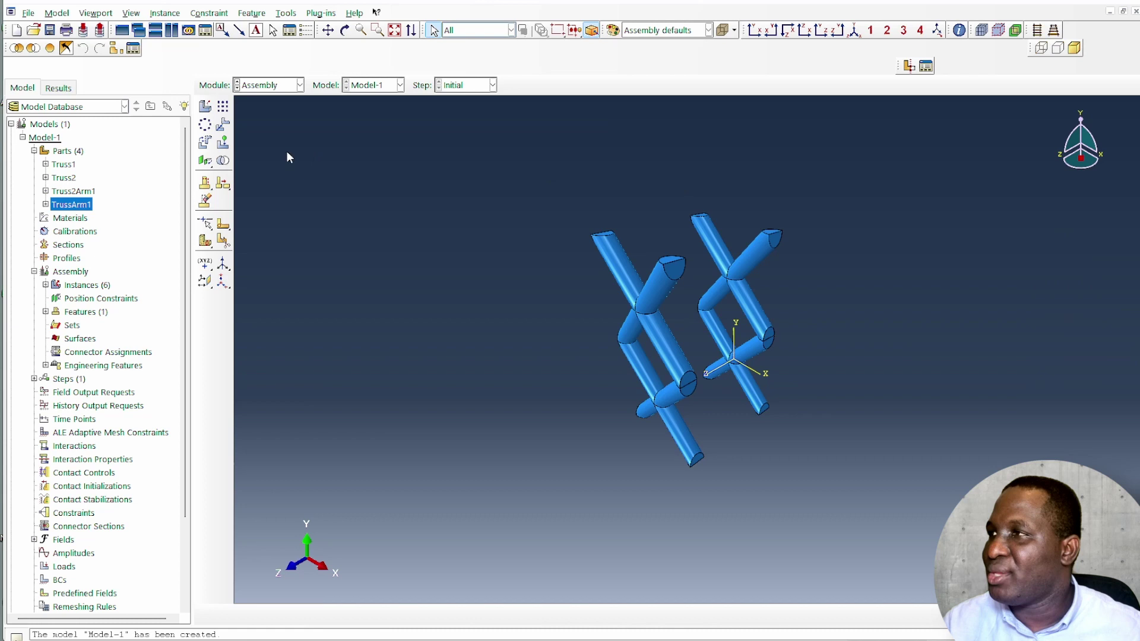
Step: Rotate the upper patterned Truss2Arm1 instance by 90 degrees about the global X axis
left_click(204, 145)
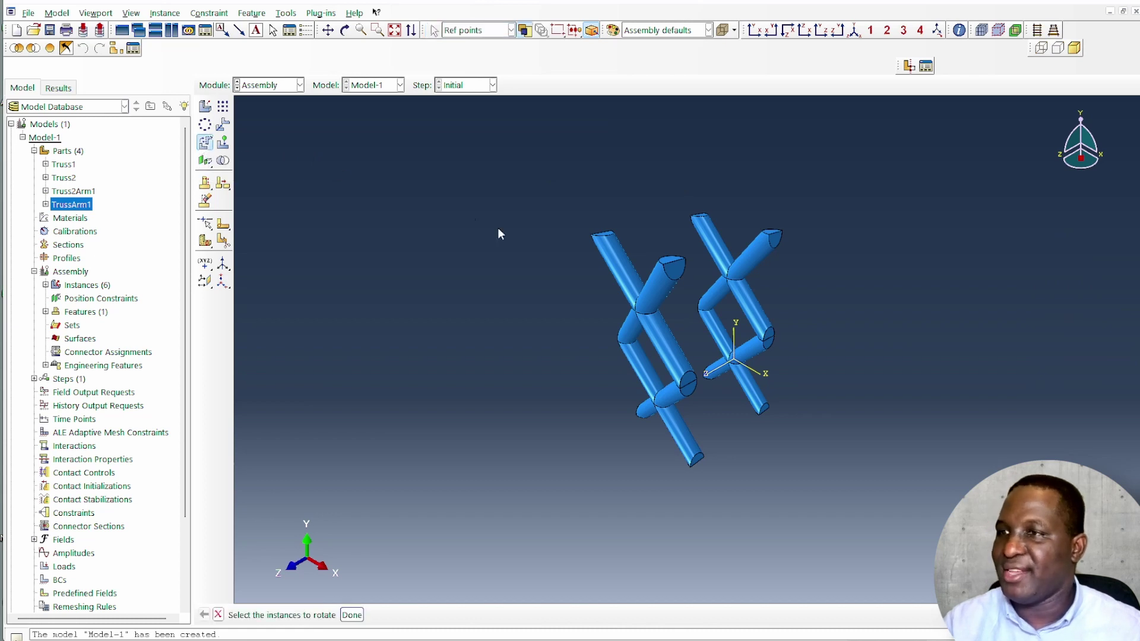
left_click(647, 300)
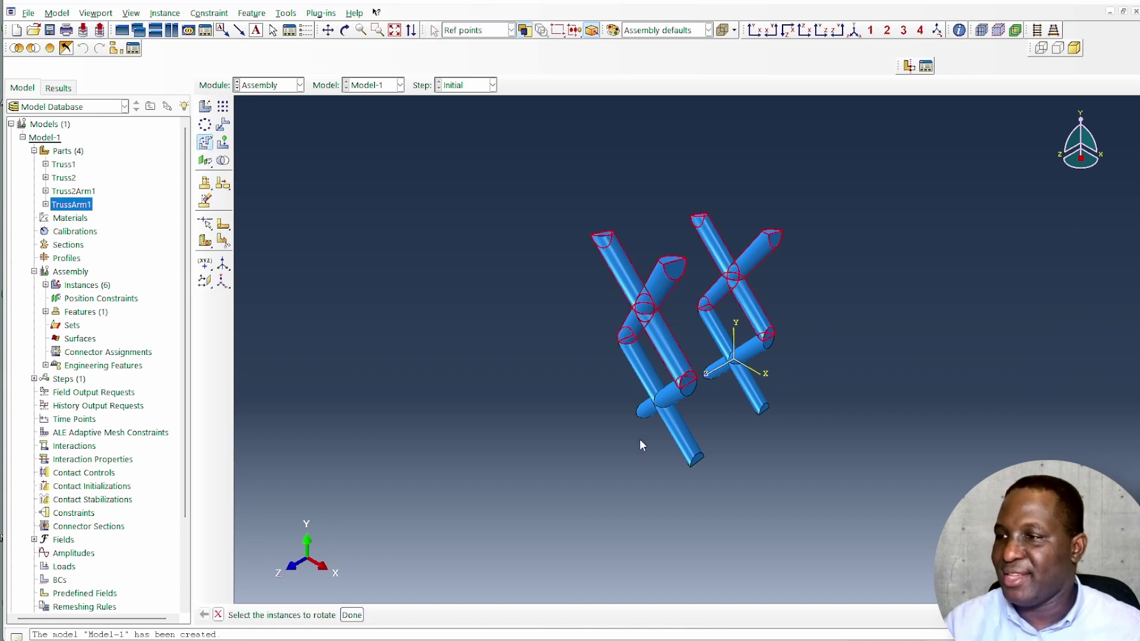
left_click(352, 615)
scroll(786, 325, "down", 3)
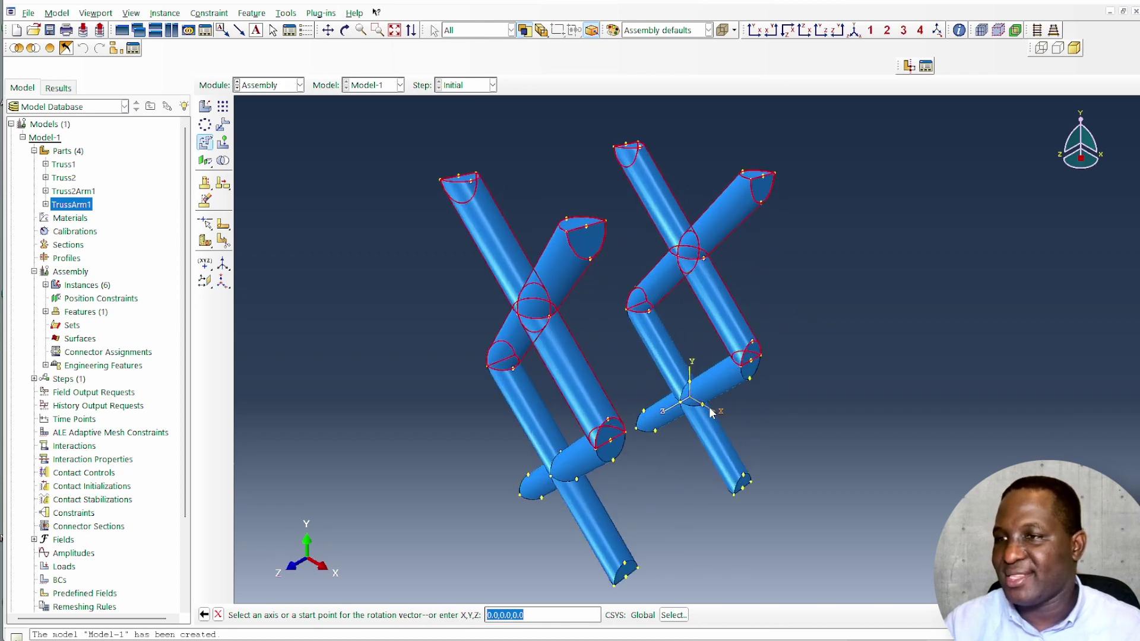
left_click(709, 407)
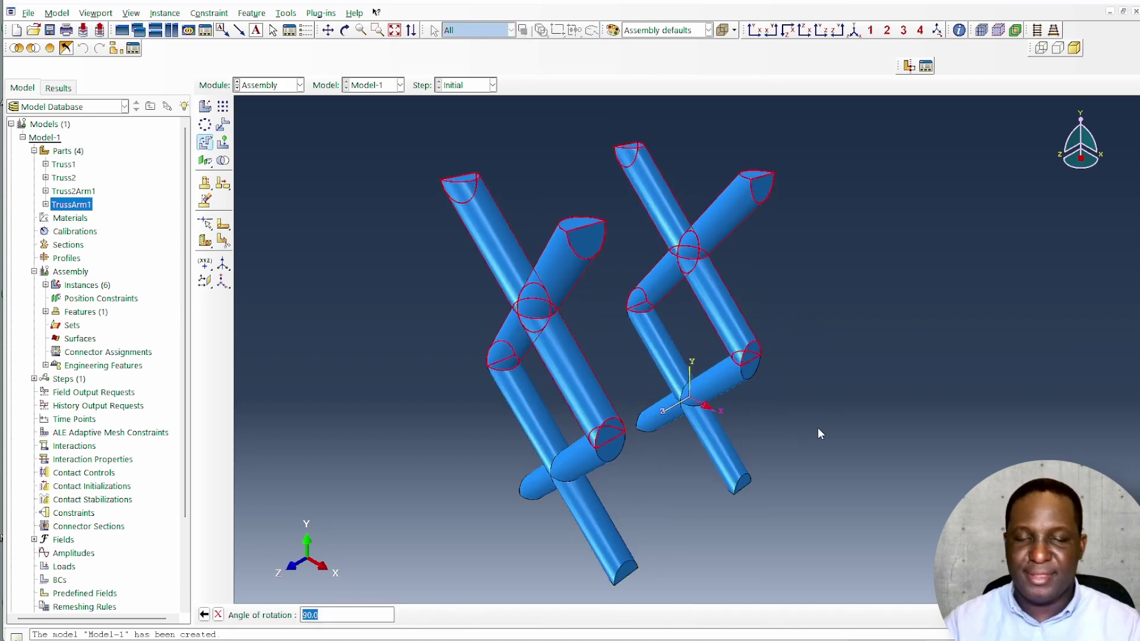
key("Return")
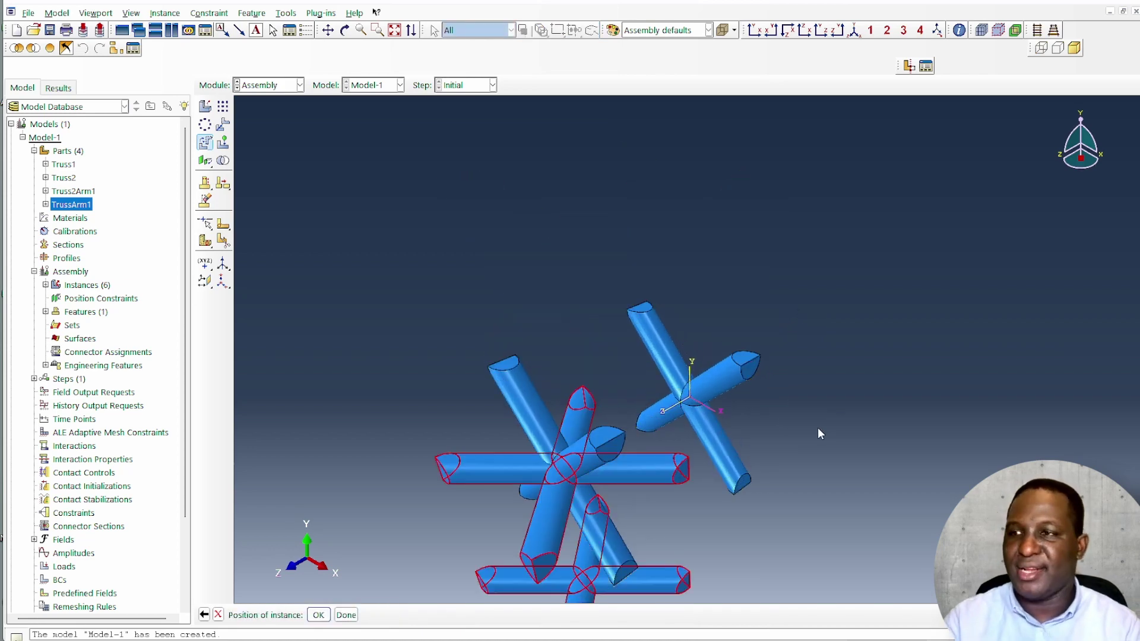
left_click(317, 615)
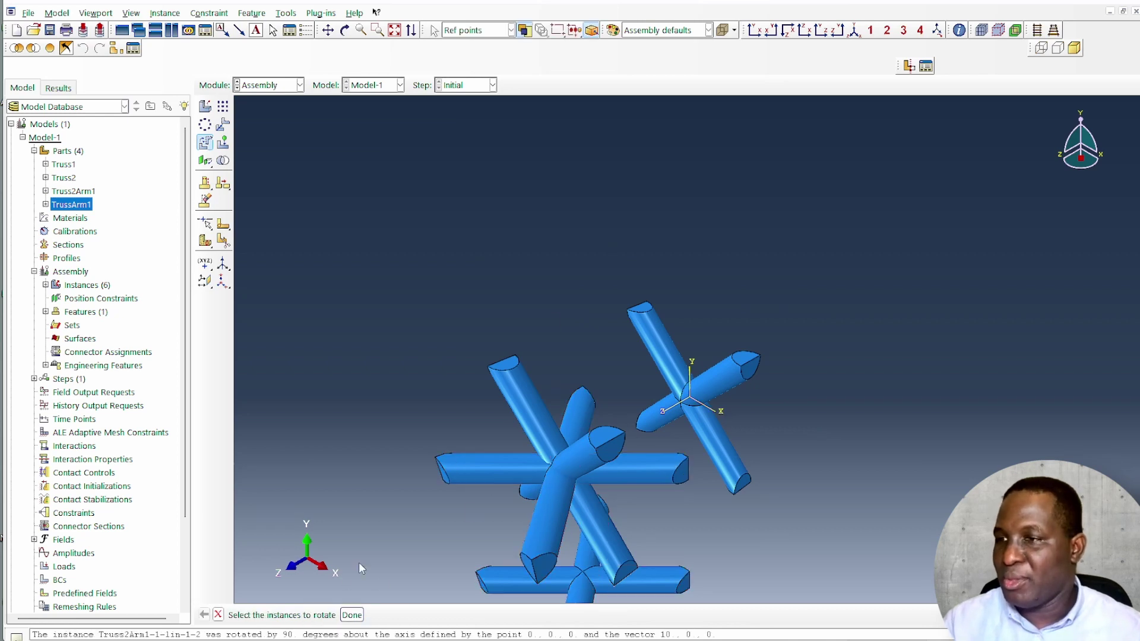
Step: Colour-code the assembly by part instances and inspect how the rotated truss pair sits against the original pair
left_click(328, 30)
left_click(345, 29)
left_click_drag(573, 471, 677, 403)
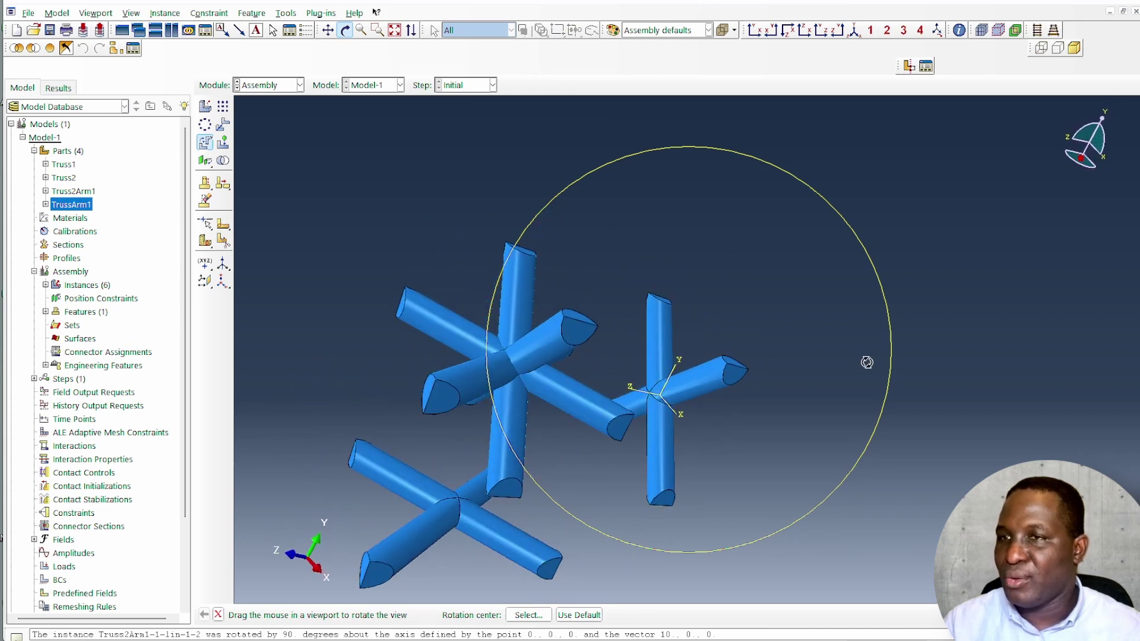
right_click(927, 228)
left_click(680, 30)
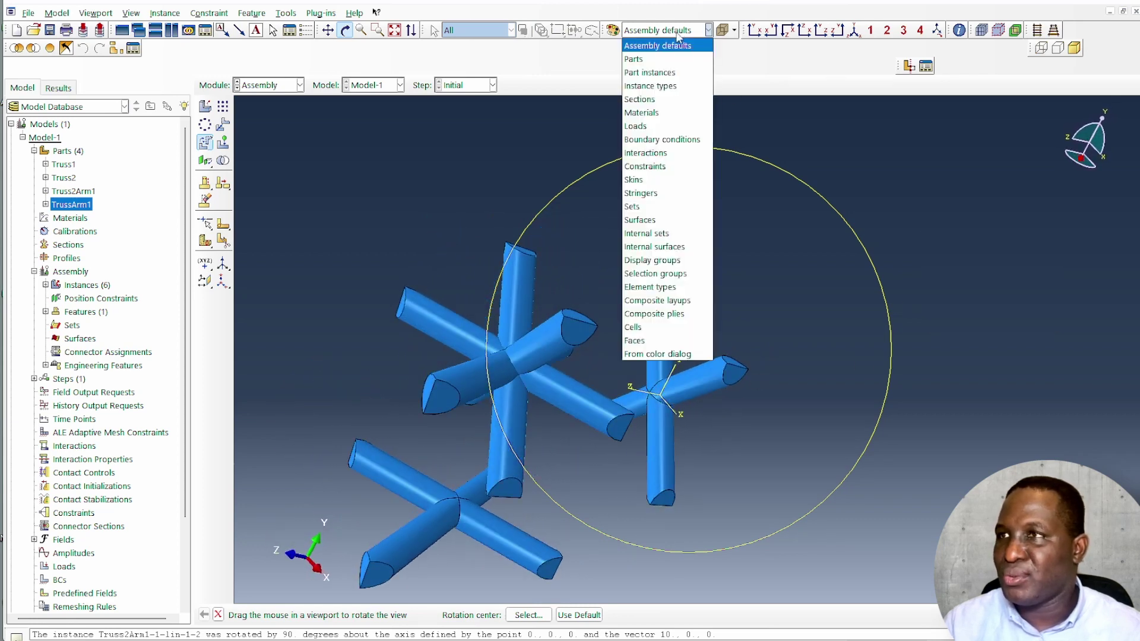
left_click(666, 74)
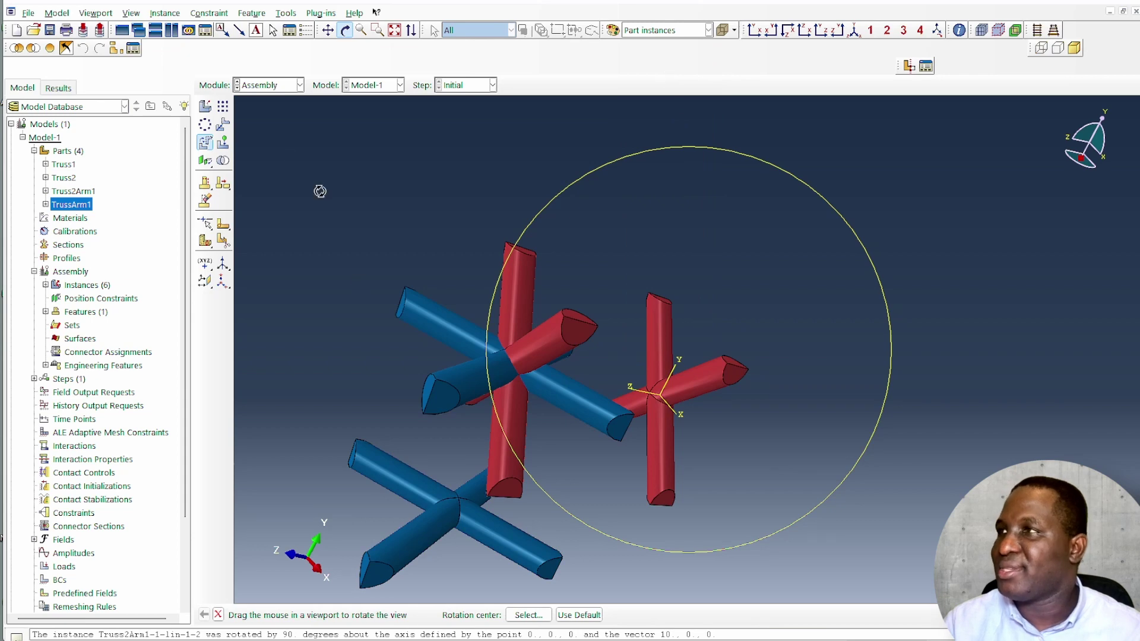
left_click_drag(757, 474, 647, 523)
left_click(854, 30)
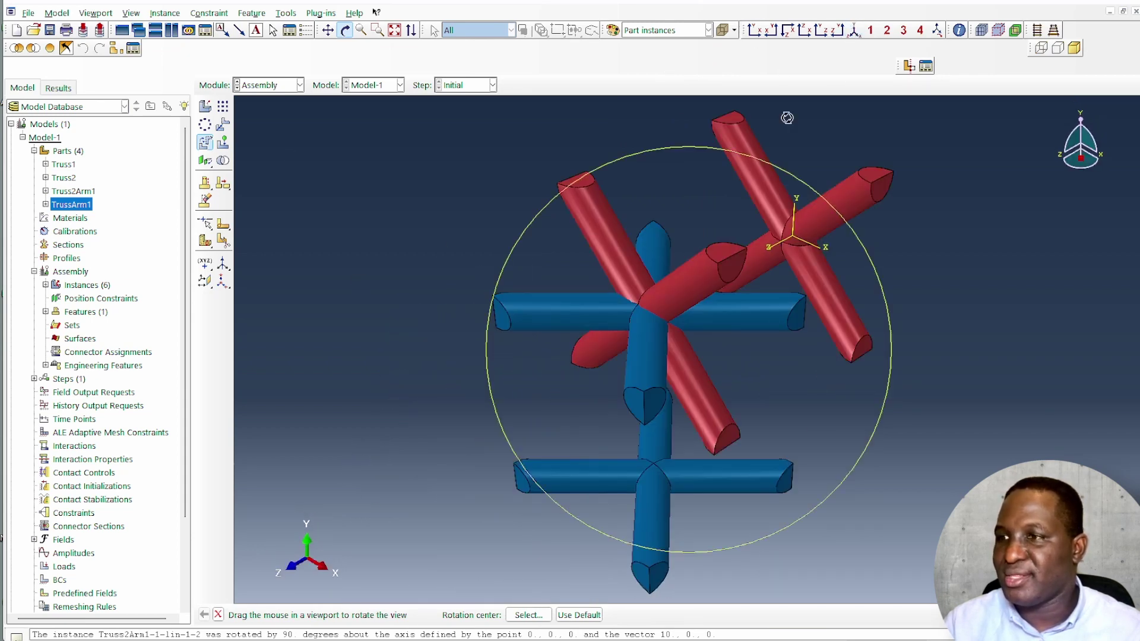
Step: Translate the rotated blue Truss2Arm1 instance from its upper cross's arm-end corner to the matching arm-end corner of the red instance
right_click(303, 372)
left_click(372, 466)
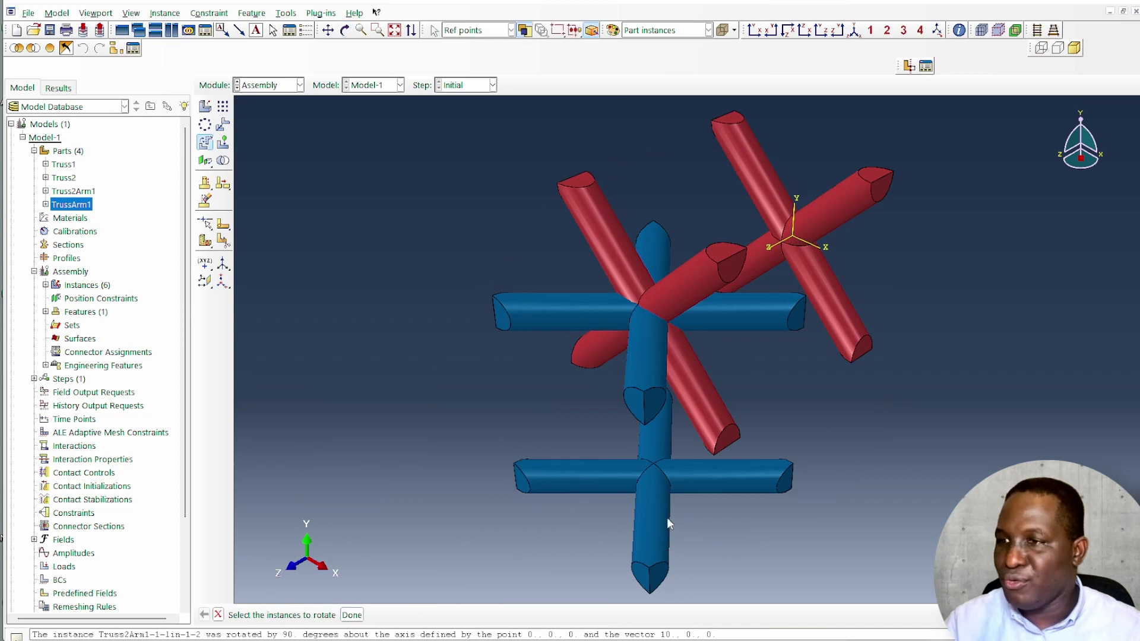
left_click(224, 125)
left_click(658, 461)
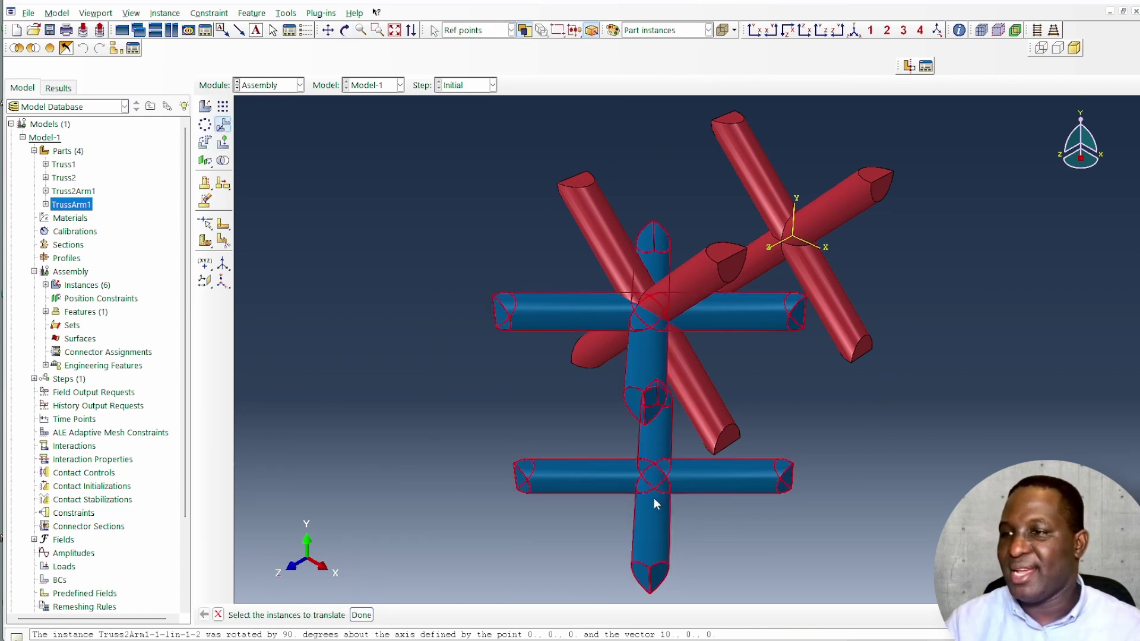
left_click(362, 615)
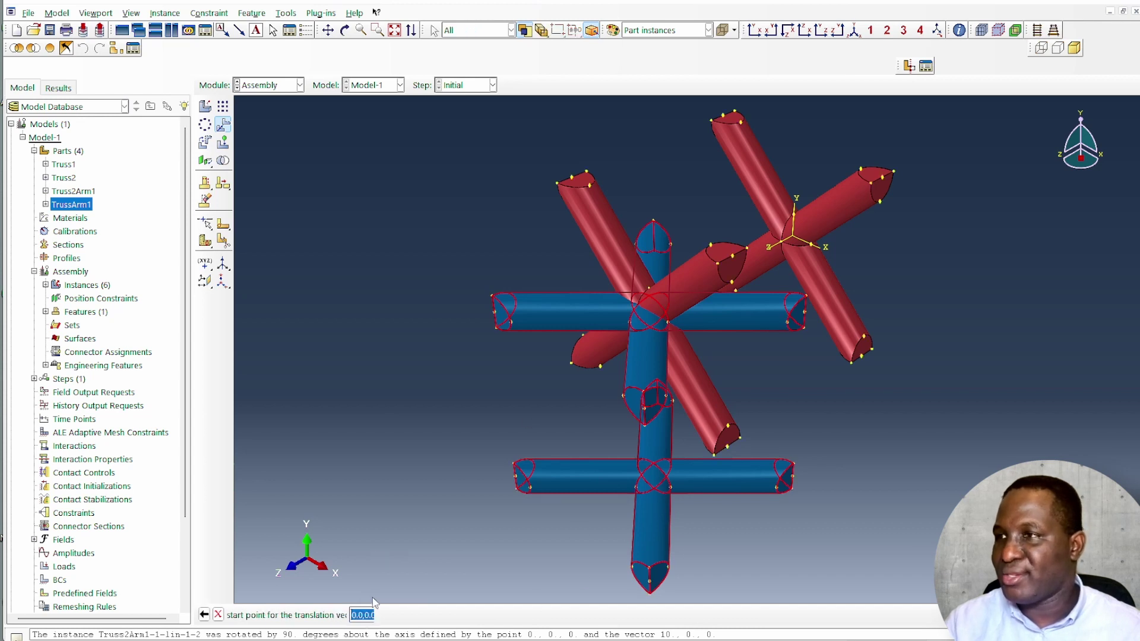
left_click(497, 315)
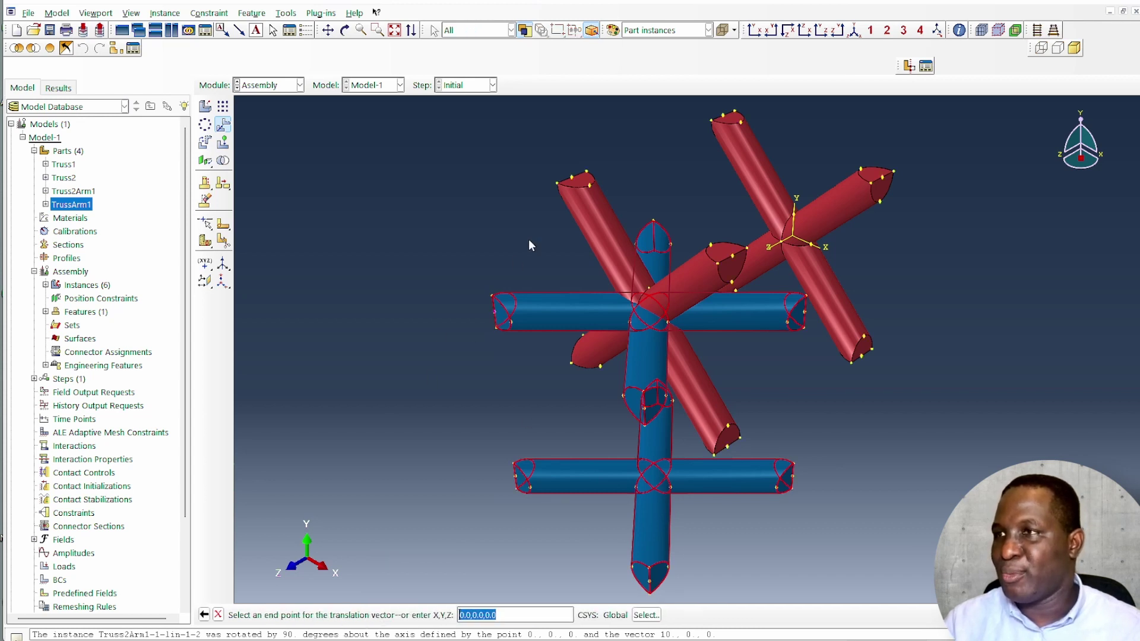
left_click(572, 179)
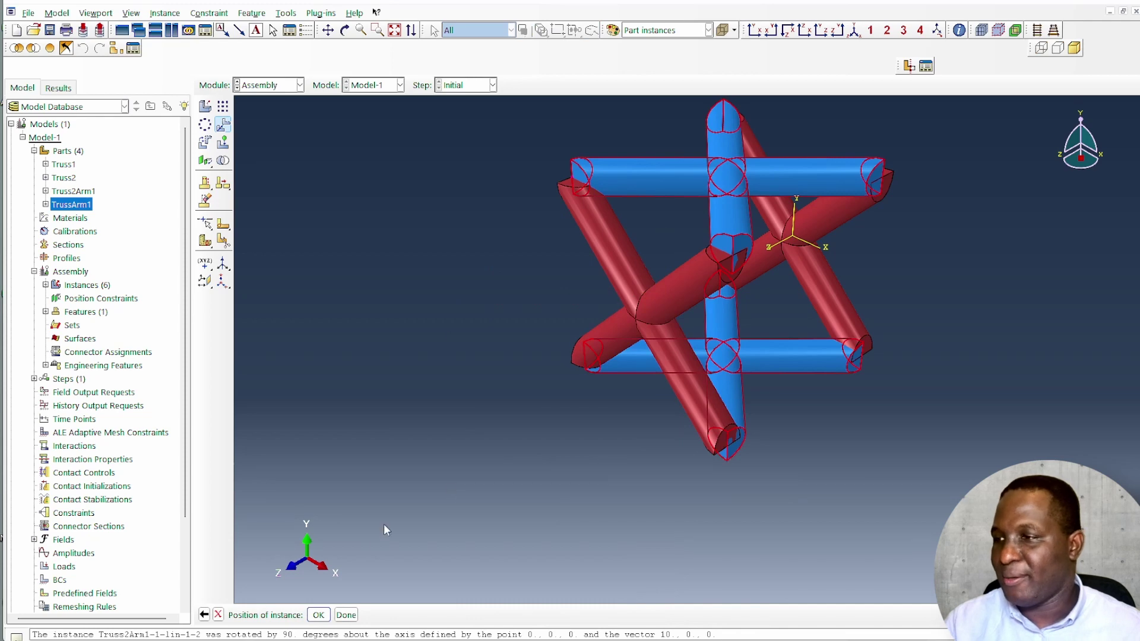
left_click(318, 615)
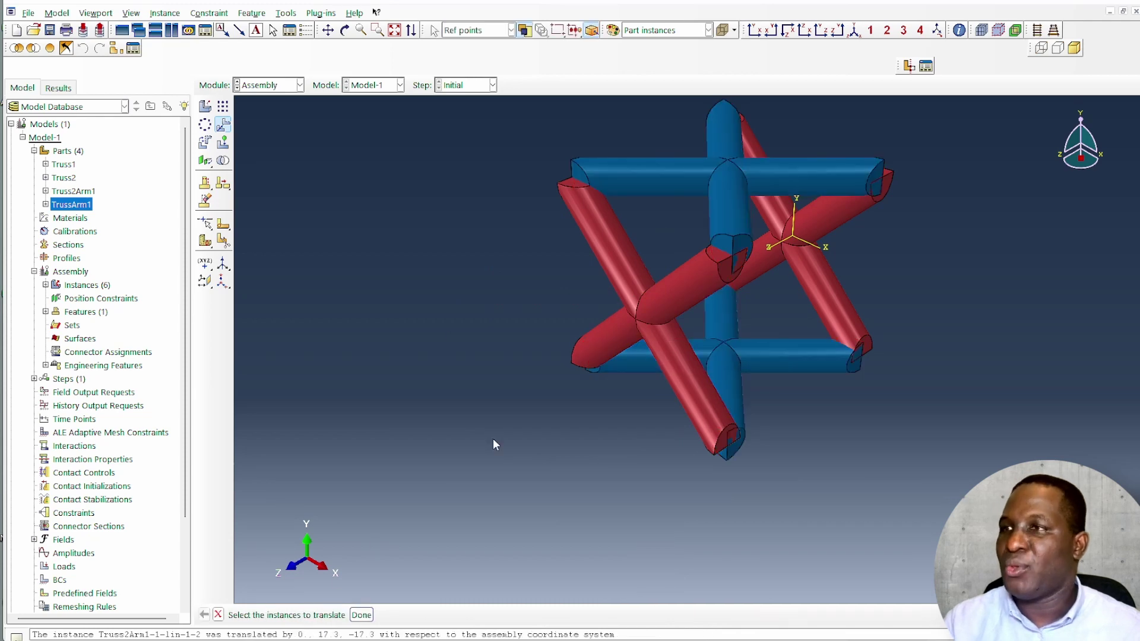
Step: Linearly pattern the red Truss2Arm1 instance with 2 instances in direction 1 and 1 in direction 2 at 34.6 offset
left_click(344, 30)
left_click_drag(493, 150, 806, 433)
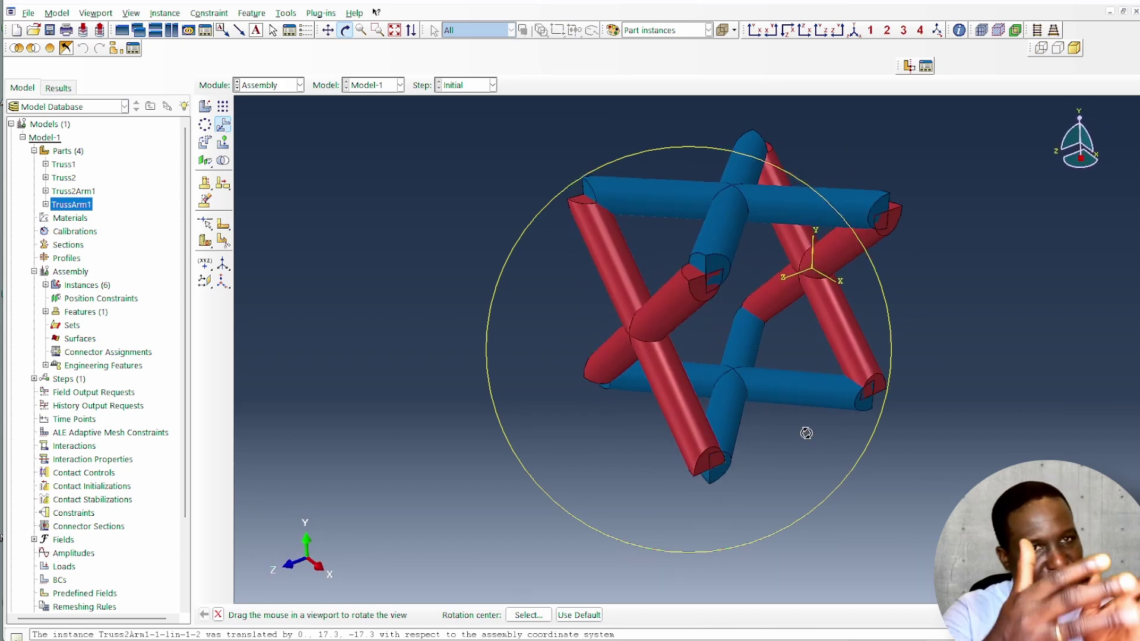
right_click(1088, 332)
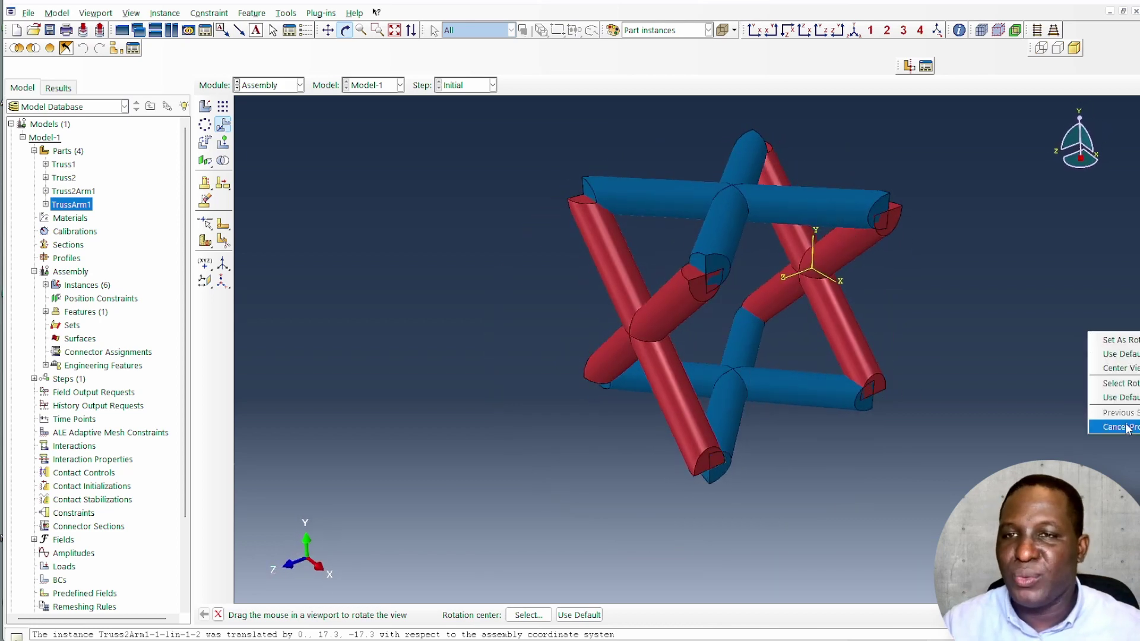
left_click(1122, 428)
left_click(222, 105)
left_click(641, 334)
left_click(357, 615)
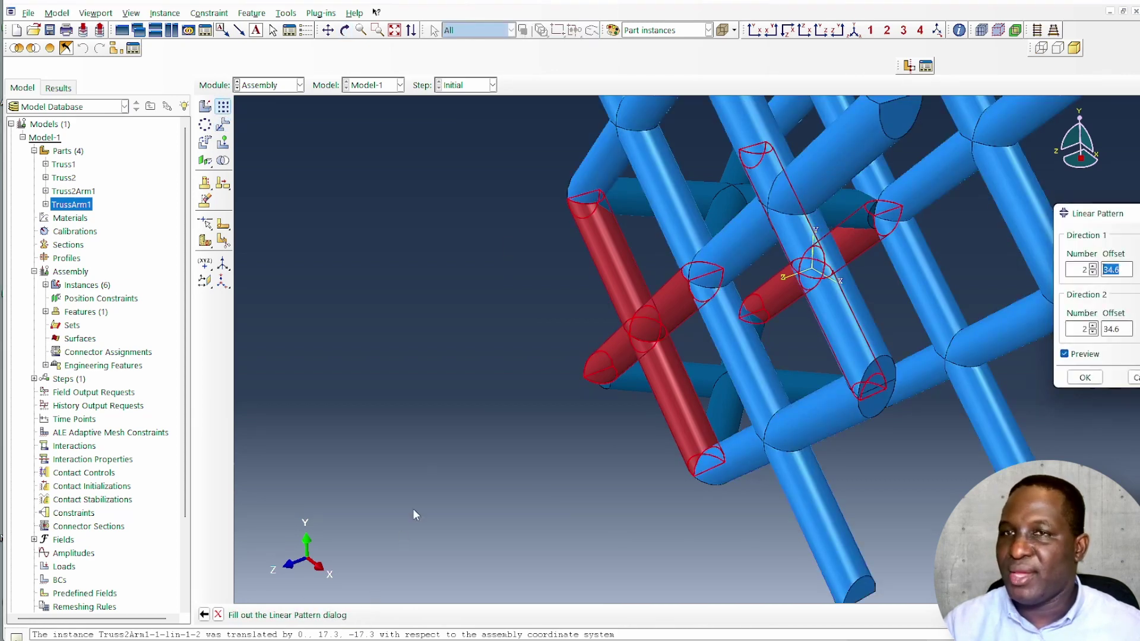
left_click(1092, 332)
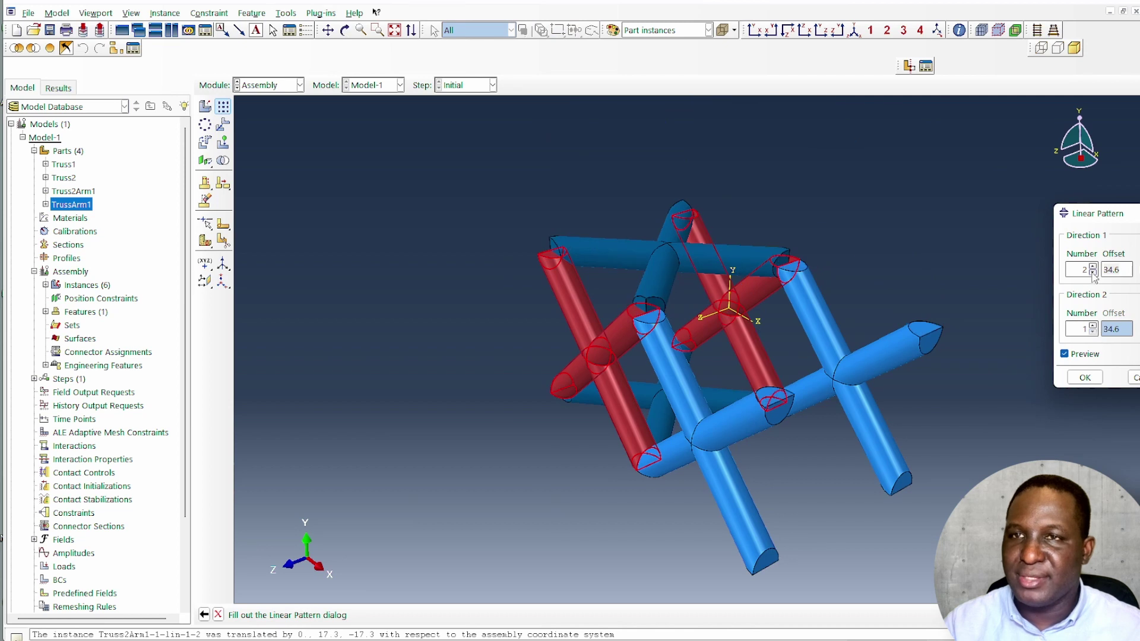
left_click(1086, 377)
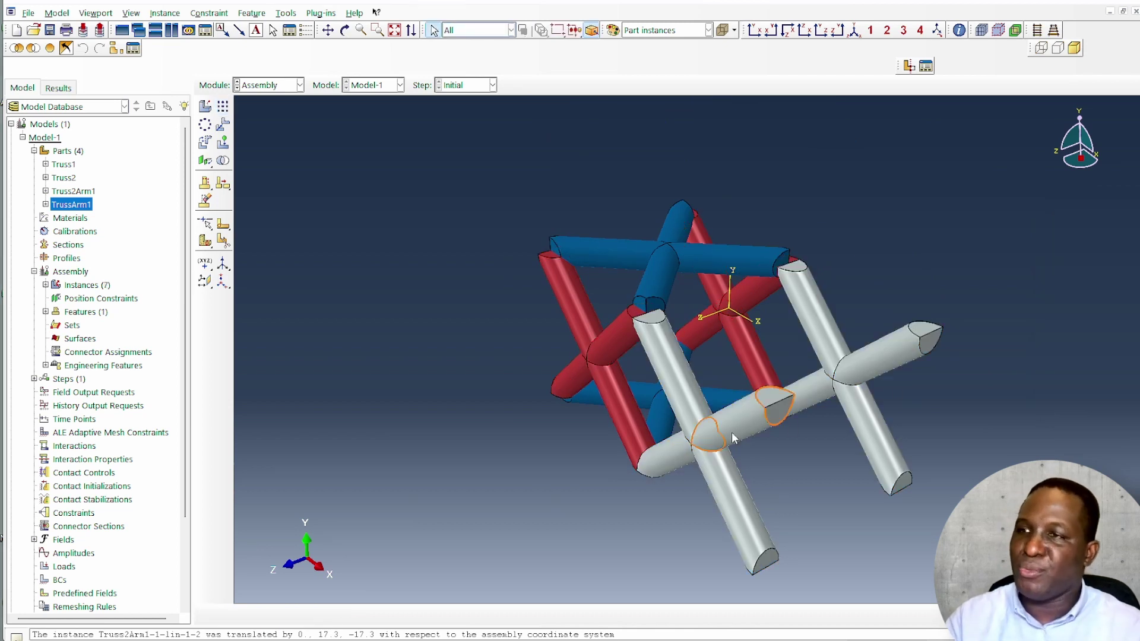
Step: Rotate the newly patterned grey Truss2Arm1 instance by 90 degrees about the global Y axis
left_click(205, 142)
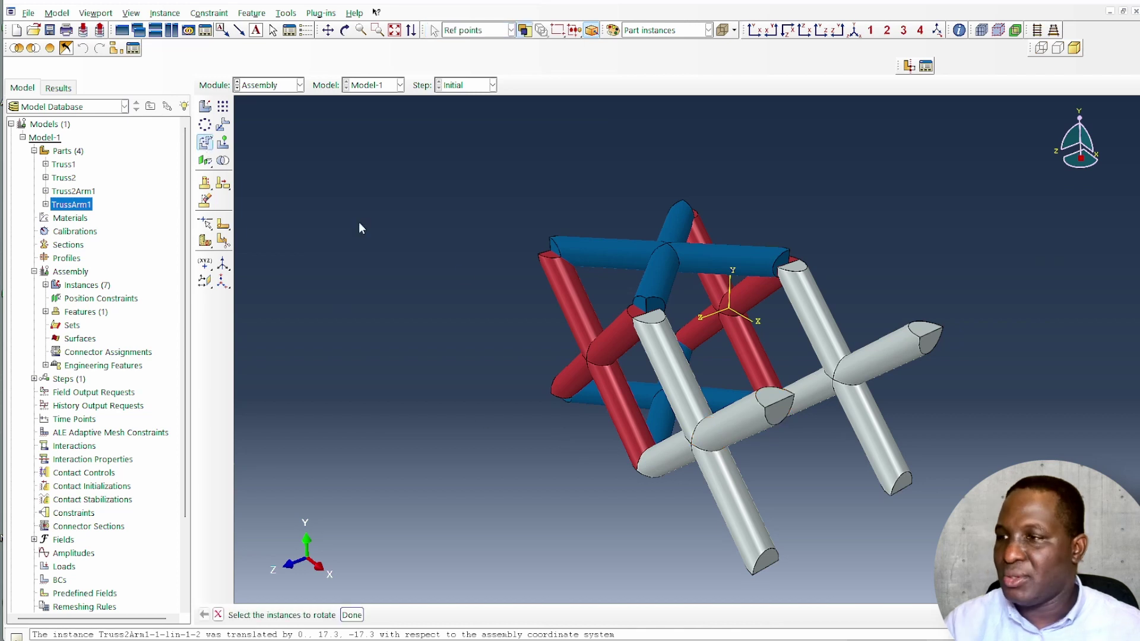
left_click(734, 454)
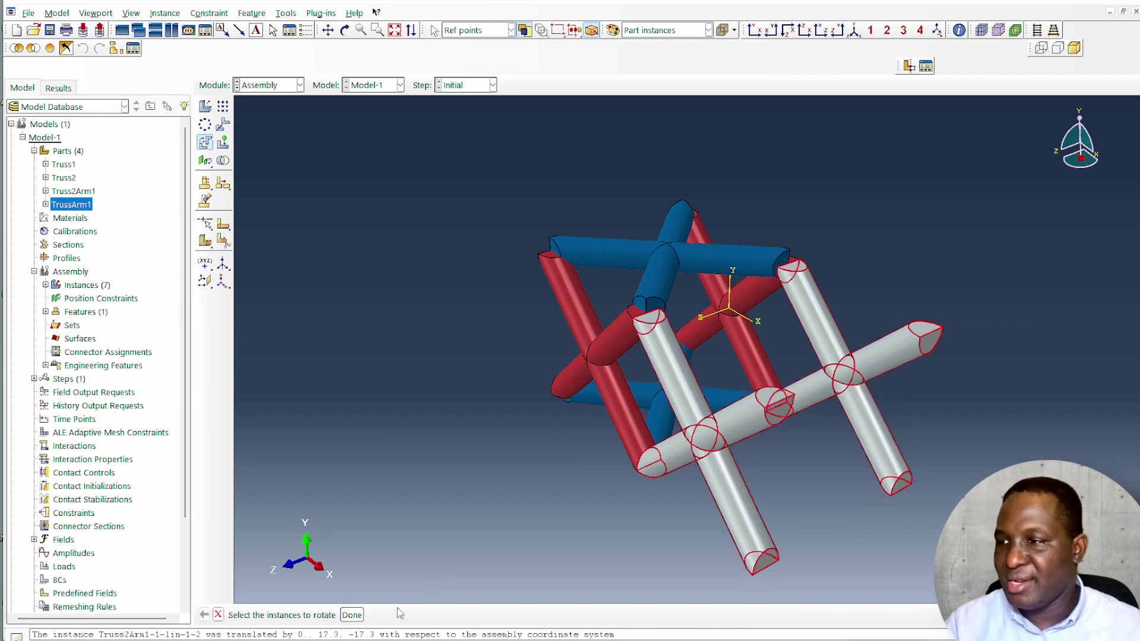
left_click(352, 615)
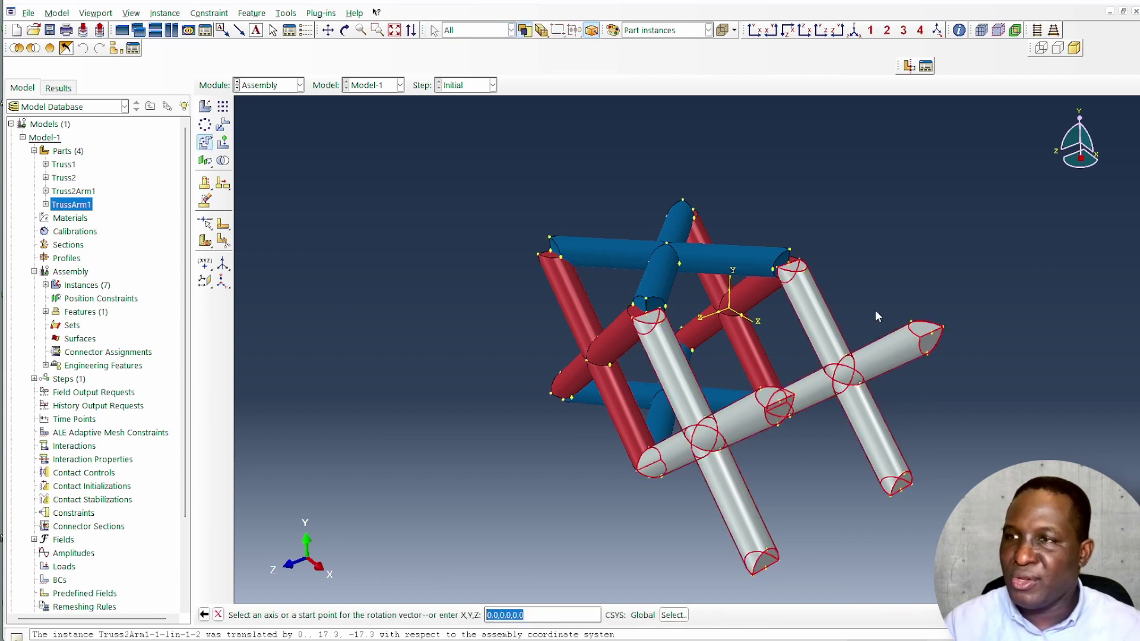
left_click(730, 283)
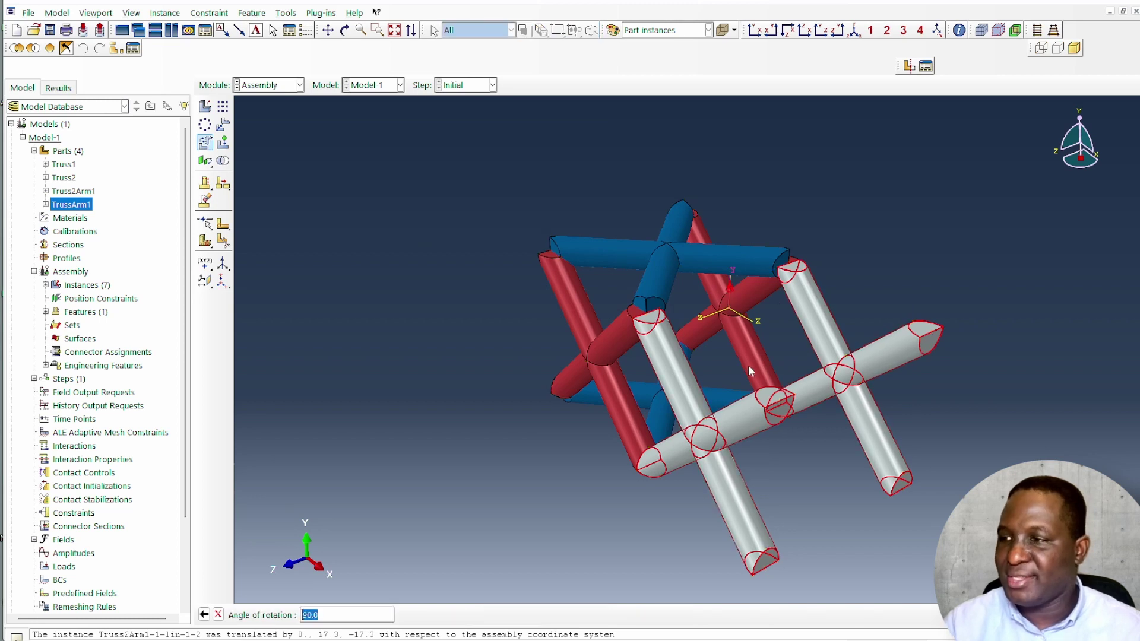
key("Return")
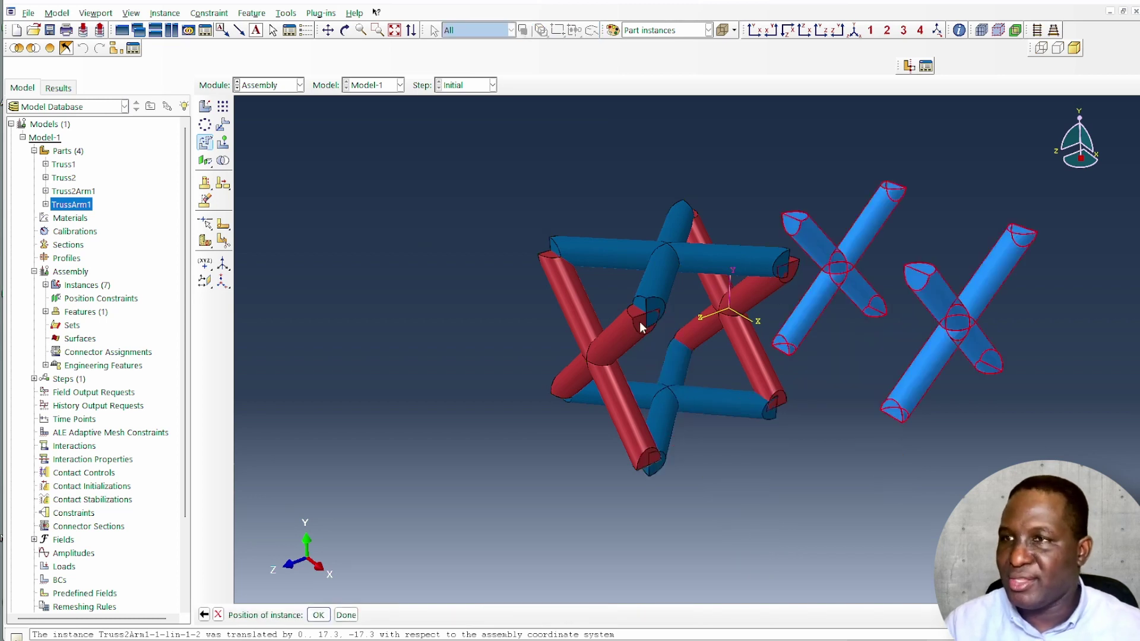
left_click(319, 615)
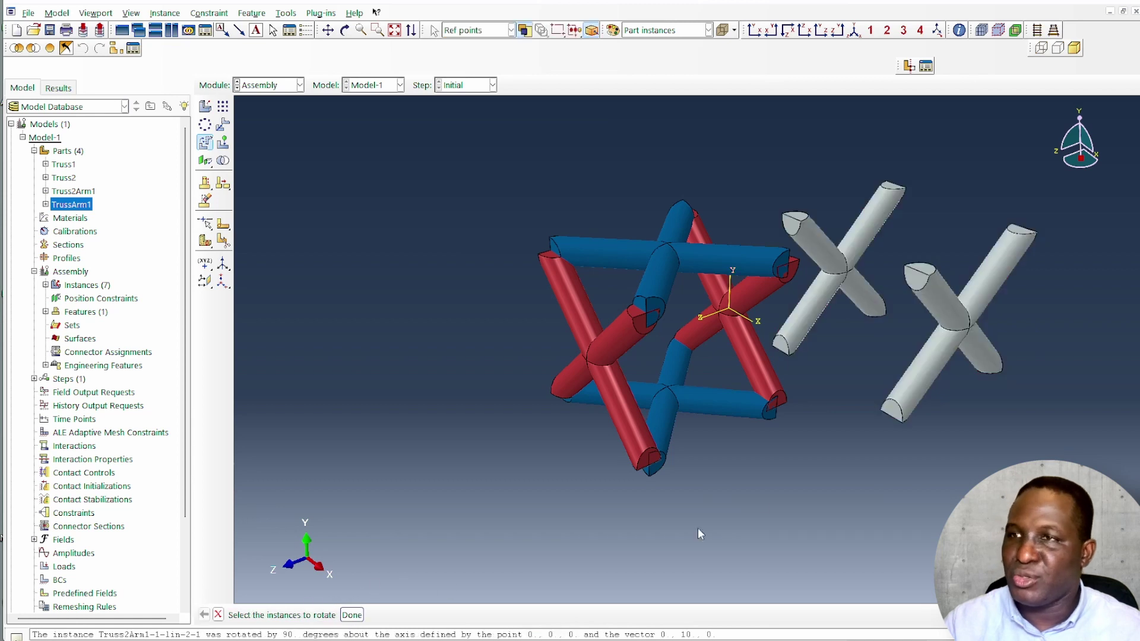
Step: Translate the grey Truss2Arm1 instance from its near upper arm-end corner to the front node where the red and blue arms meet
left_click(226, 124)
left_click(966, 328)
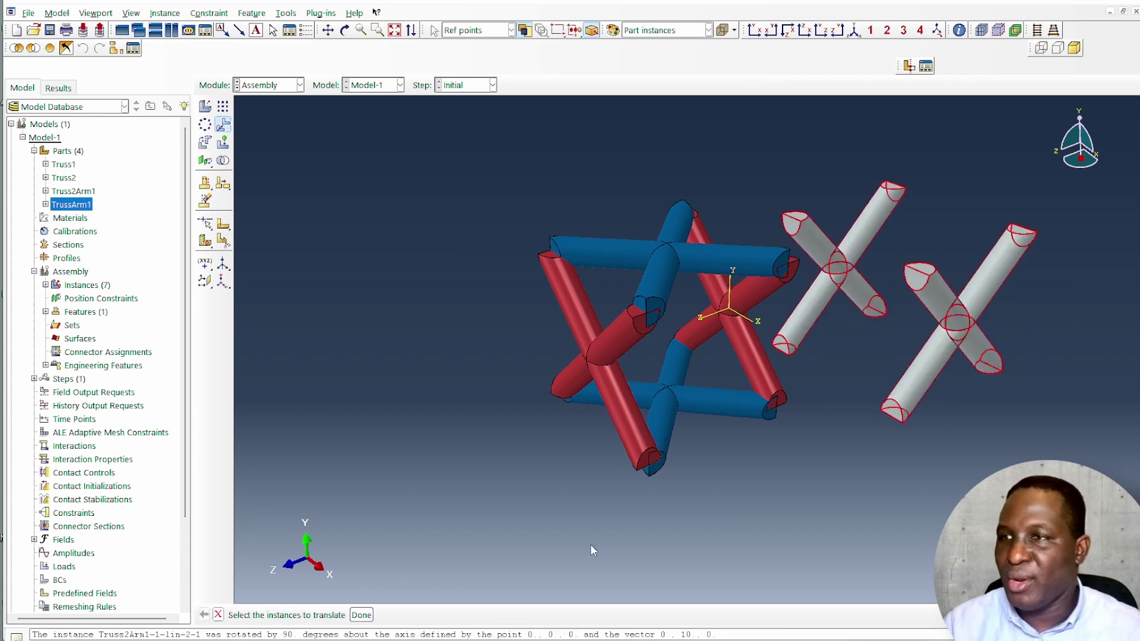
left_click(363, 616)
left_click(919, 277)
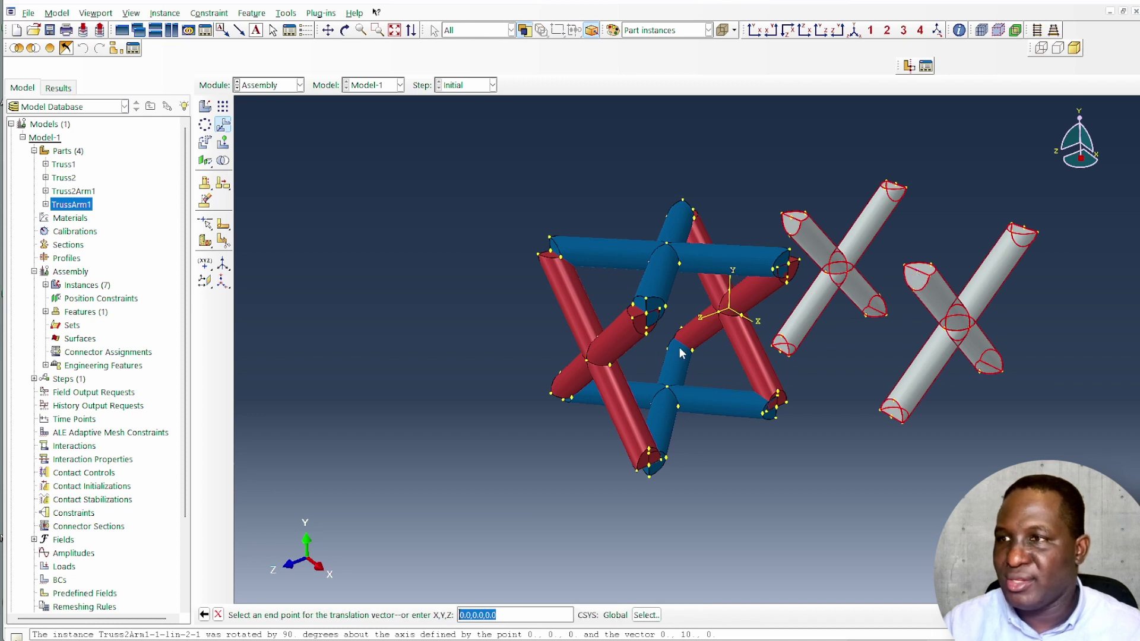
left_click(648, 318)
left_click(319, 615)
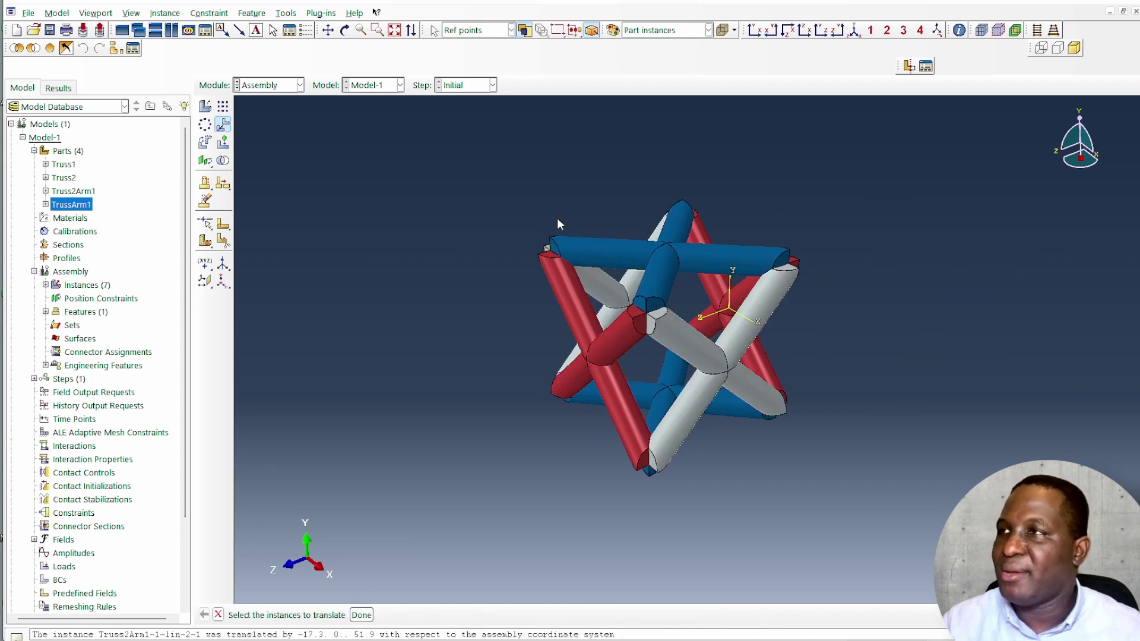
Step: Merge the geometry of all visible truss instances into a new part named FCCUnitCell, suppressing the originals and removing intersecting boundaries
left_click(345, 30)
left_click_drag(797, 402, 679, 356)
left_click_drag(578, 342, 691, 384)
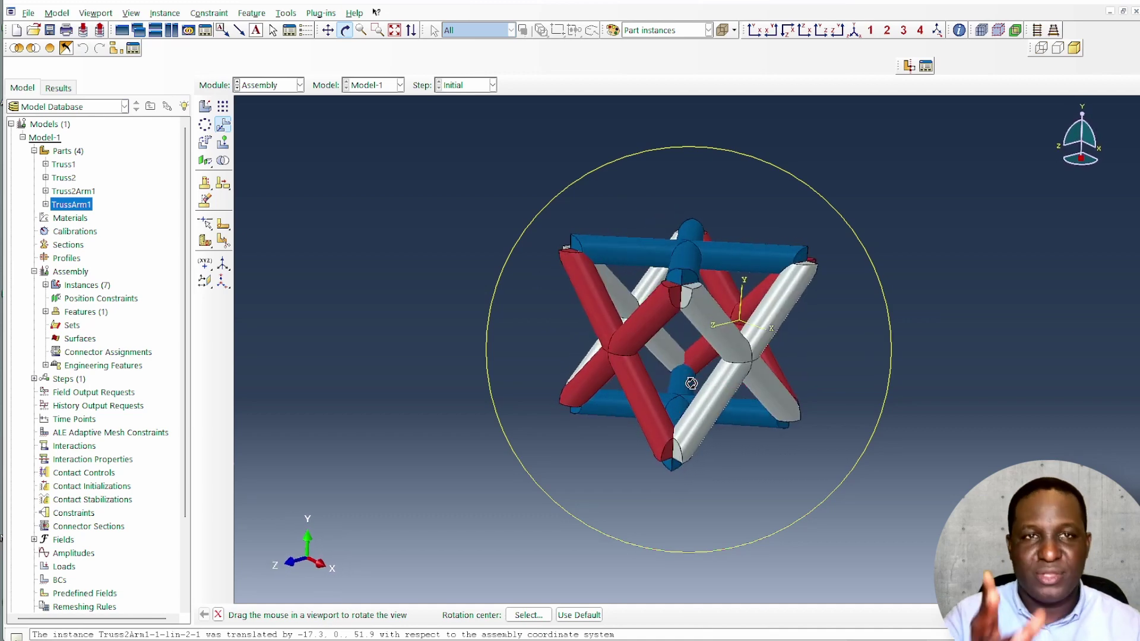
right_click(516, 156)
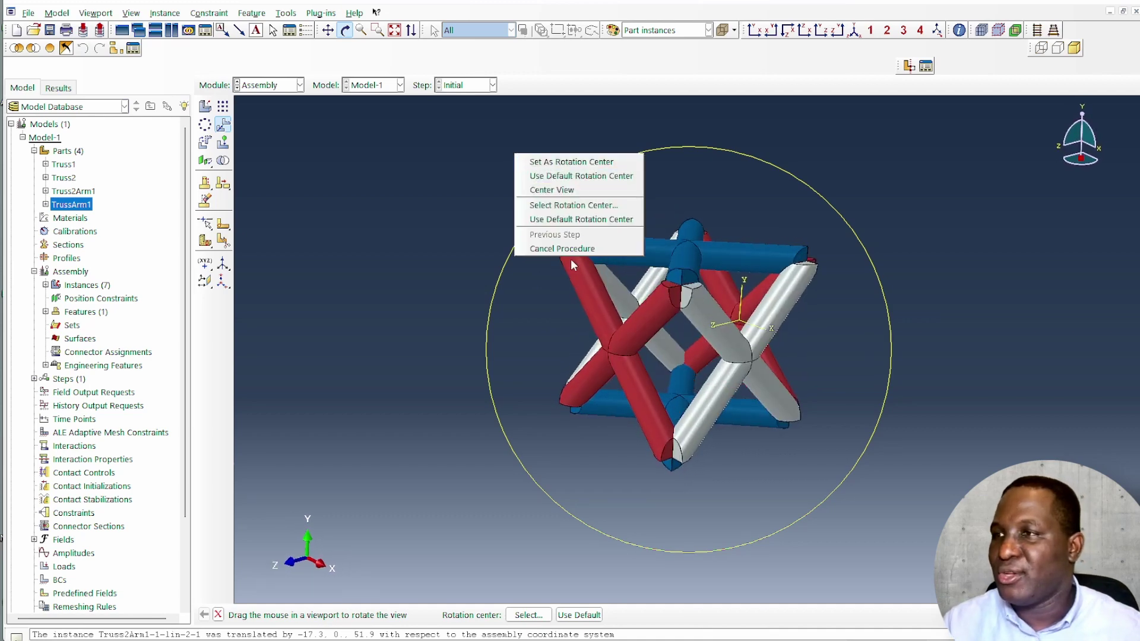
left_click(564, 249)
left_click(223, 161)
type("FCCUnitCell")
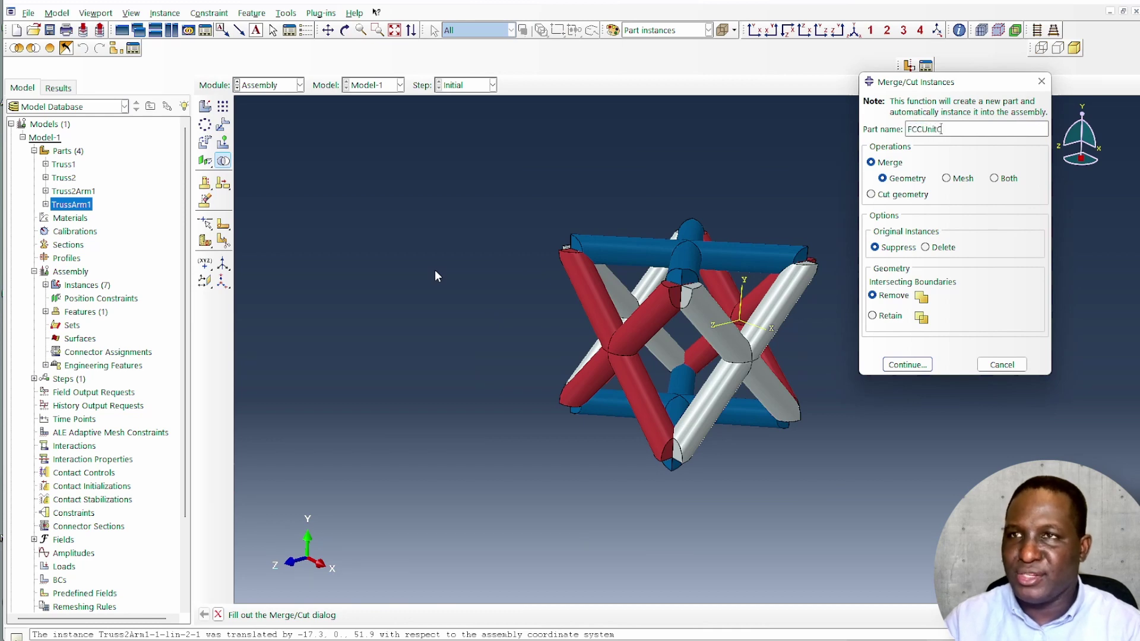
left_click(923, 365)
left_click_drag(486, 153, 910, 510)
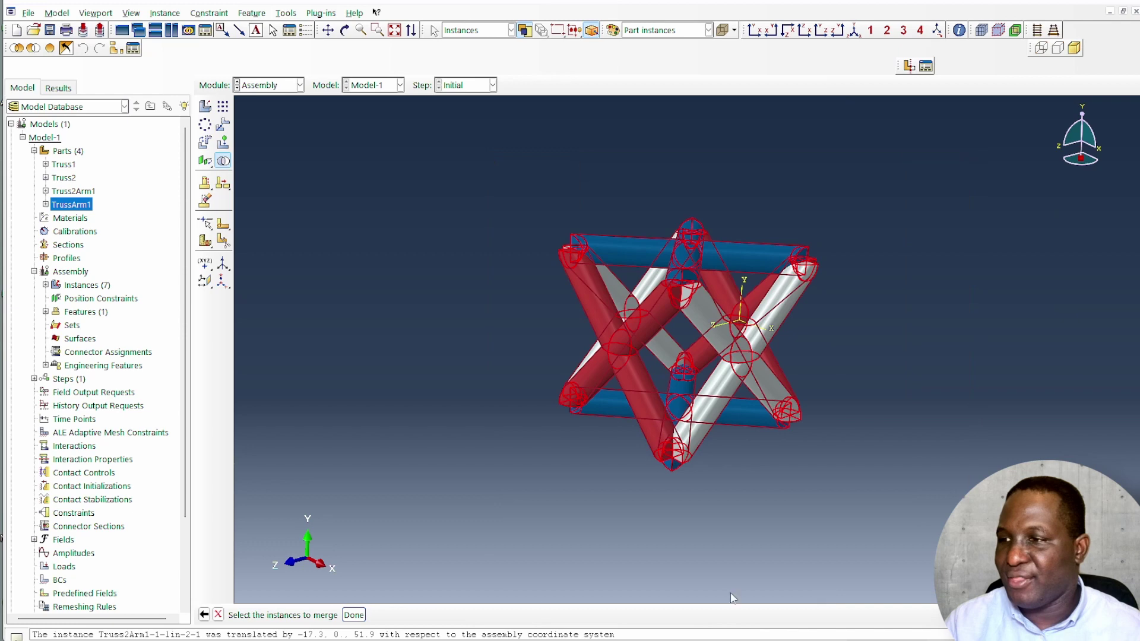
left_click(354, 615)
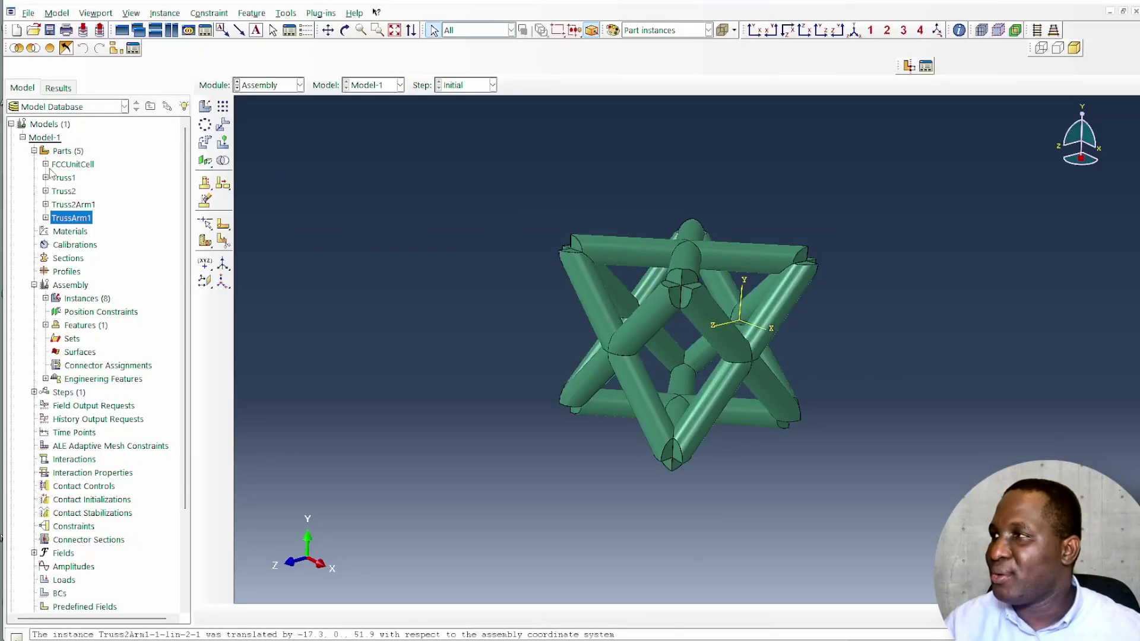
Step: Open the FCCUnitCell part and, for an extruded cut from a front node face, sketch a rectangle through the four corner node centres
double_click(70, 164)
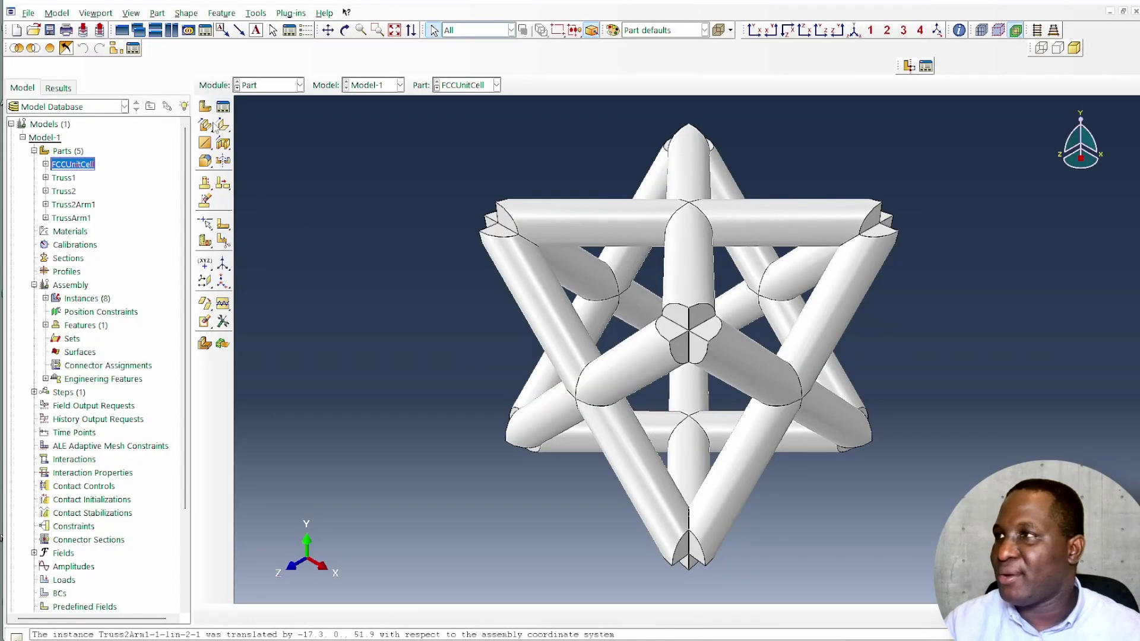
left_click(224, 143)
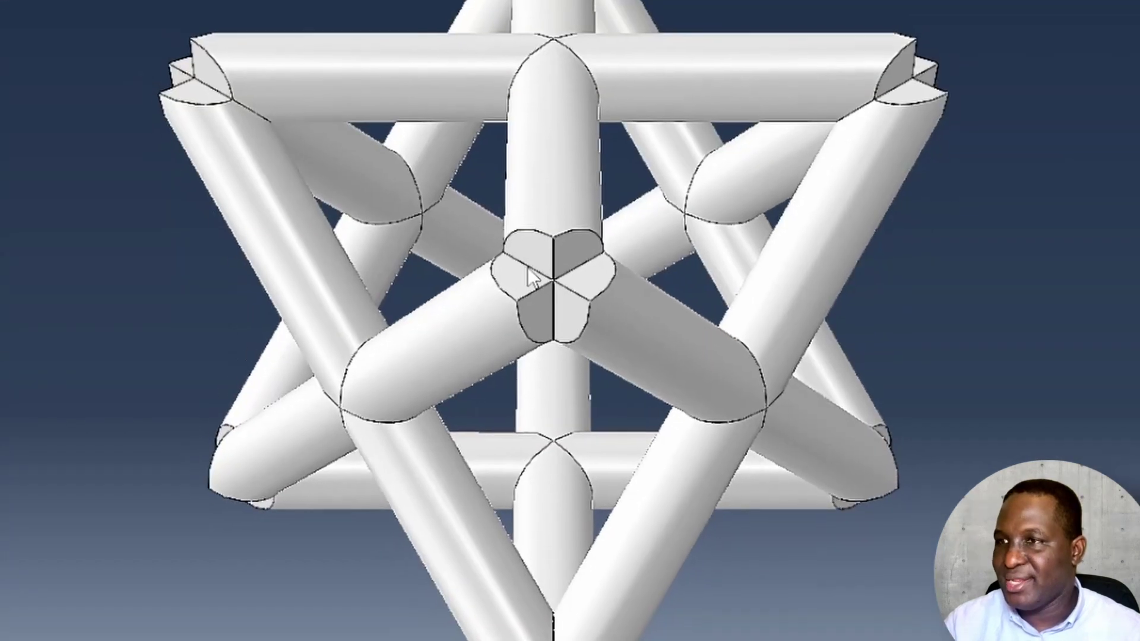
left_click(680, 318)
left_click(618, 292)
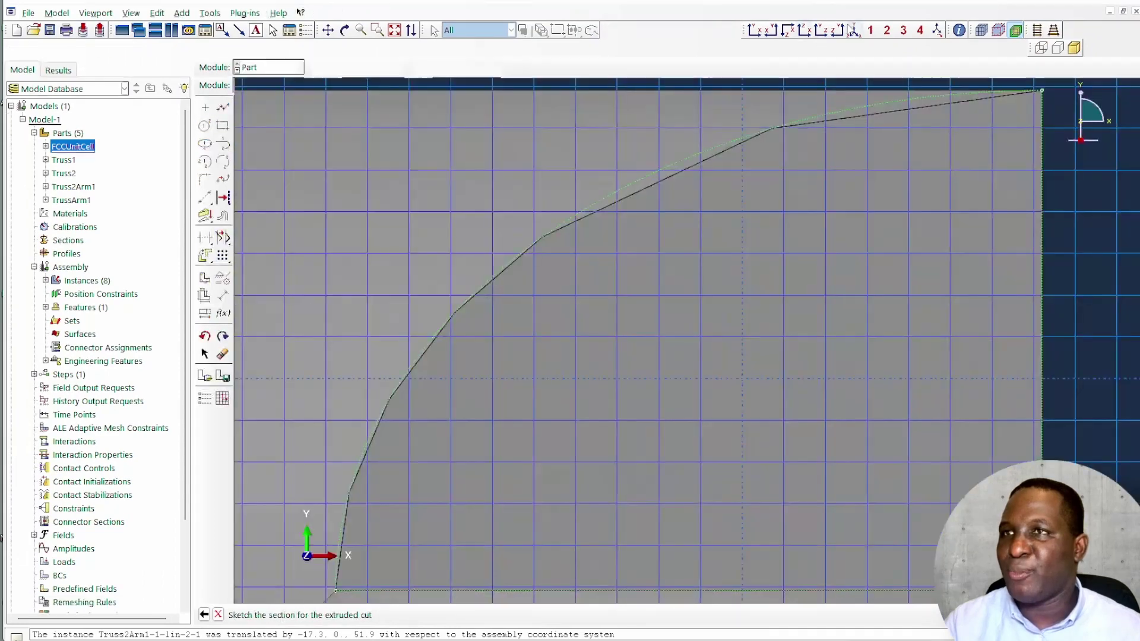
scroll(763, 220, "down", 2)
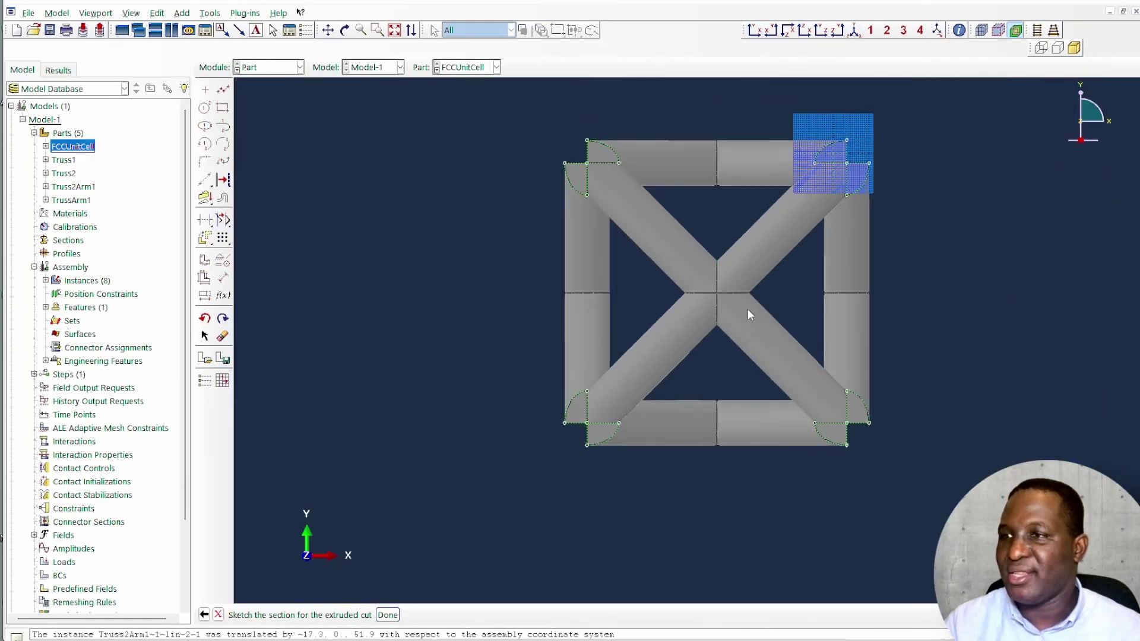
left_click(223, 108)
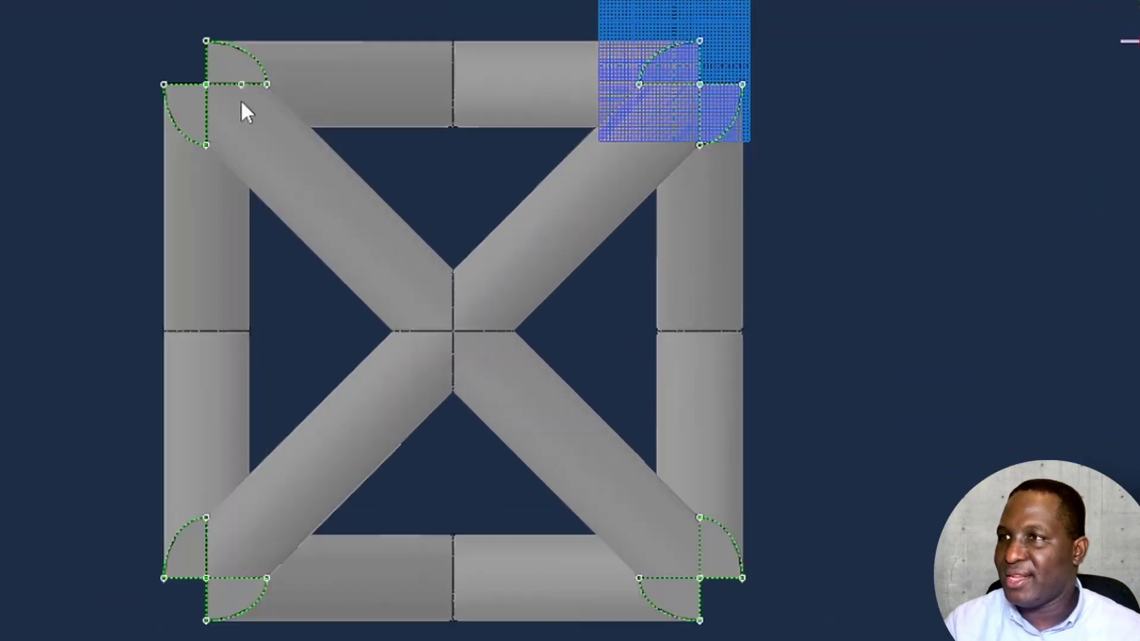
left_click(207, 85)
left_click(698, 578)
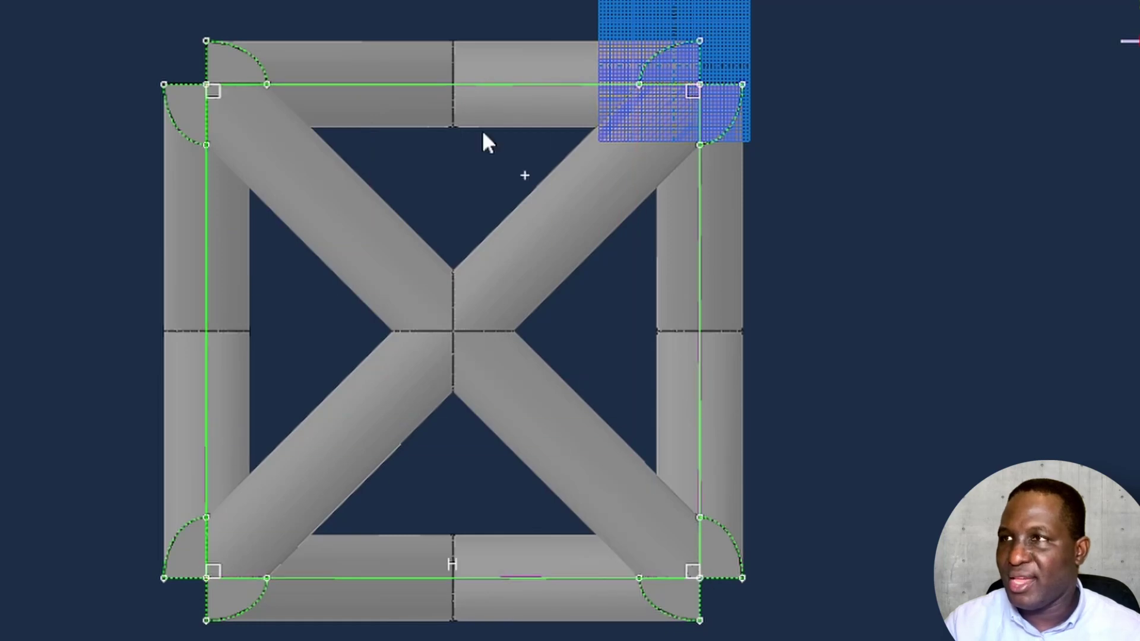
Step: Sketch a larger rectangle enclosing the whole cell and cut the material between both rectangles with the Through All end condition
left_click(135, 19)
left_click(791, 617)
right_click(894, 534)
left_click(940, 629)
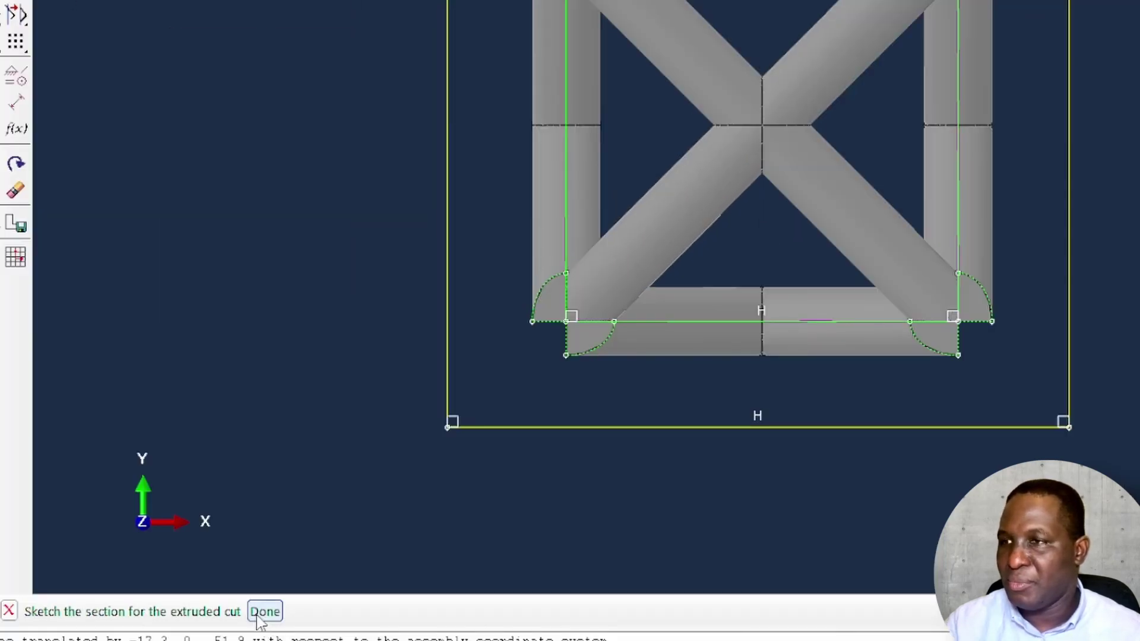
left_click(265, 612)
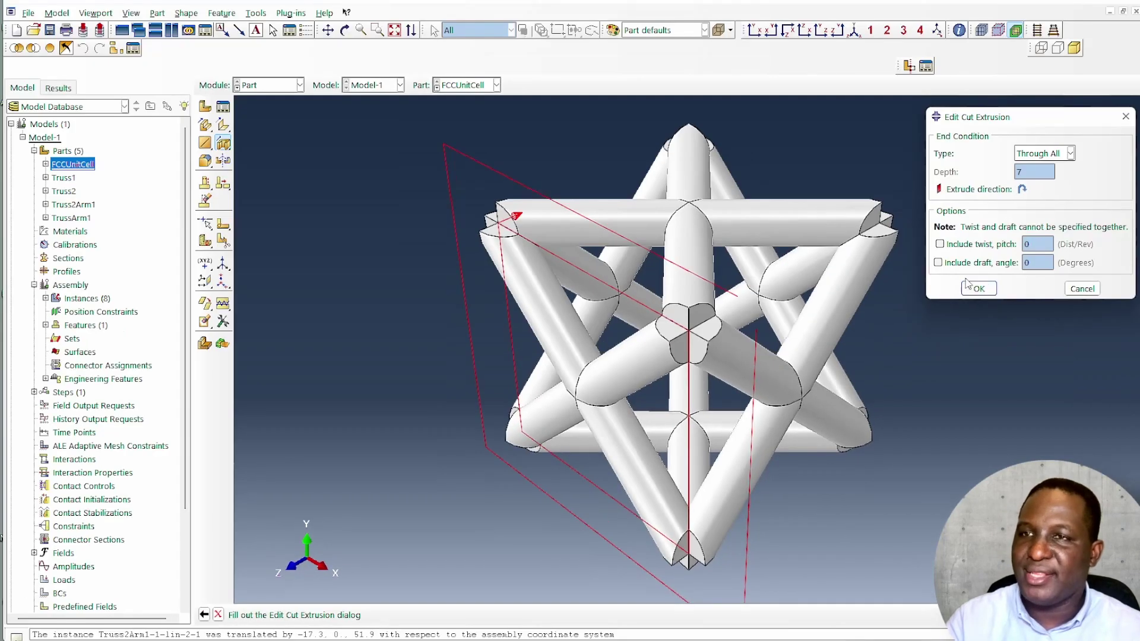
left_click(970, 291)
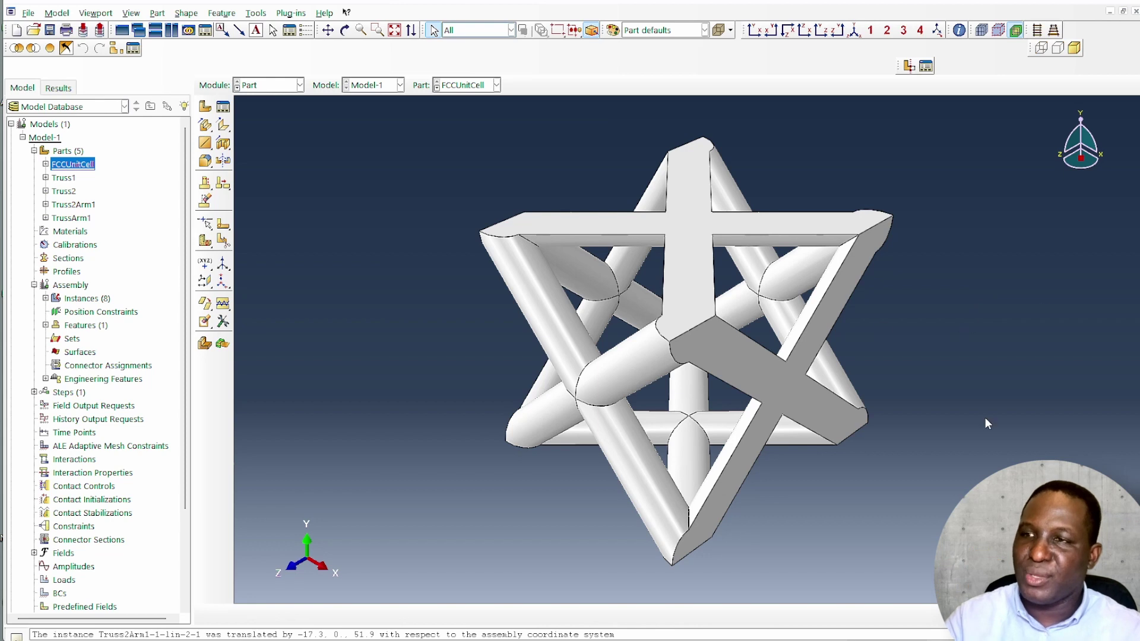
Step: Start an extruded cut on the X-facing cross-shaped face and sketch a rectangle through the four corner node centres
left_click(224, 143)
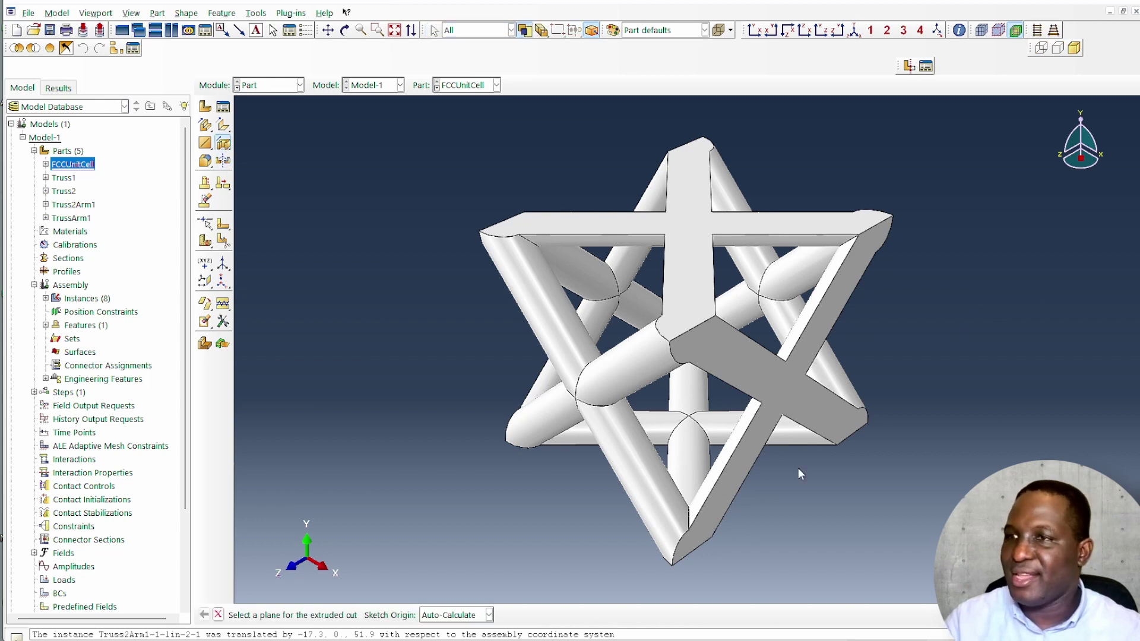
left_click(773, 386)
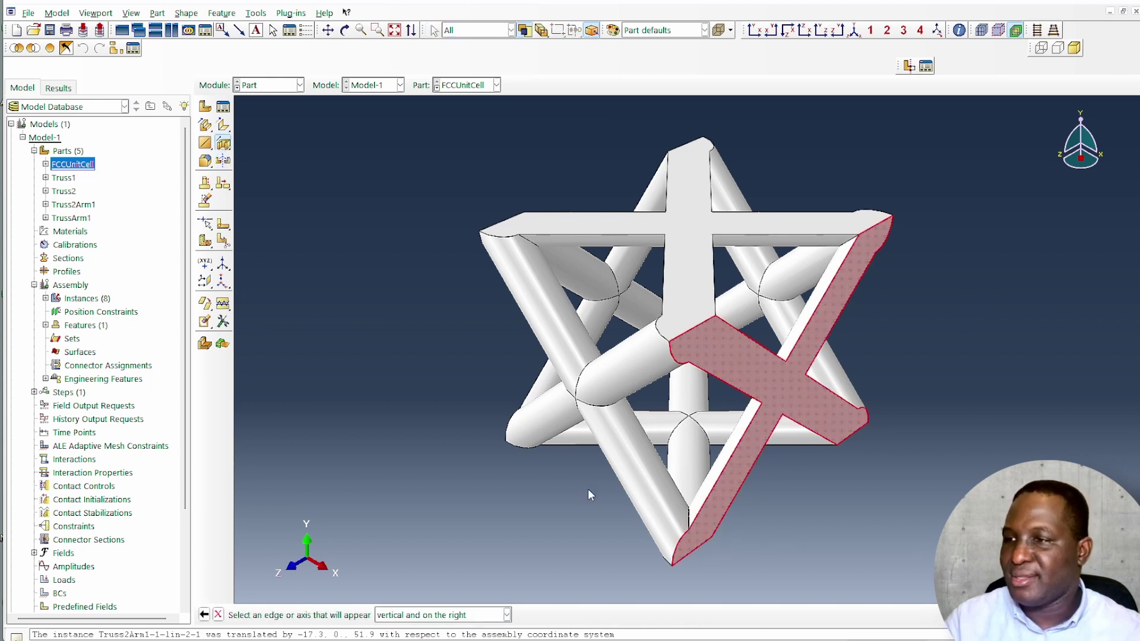
left_click(707, 327)
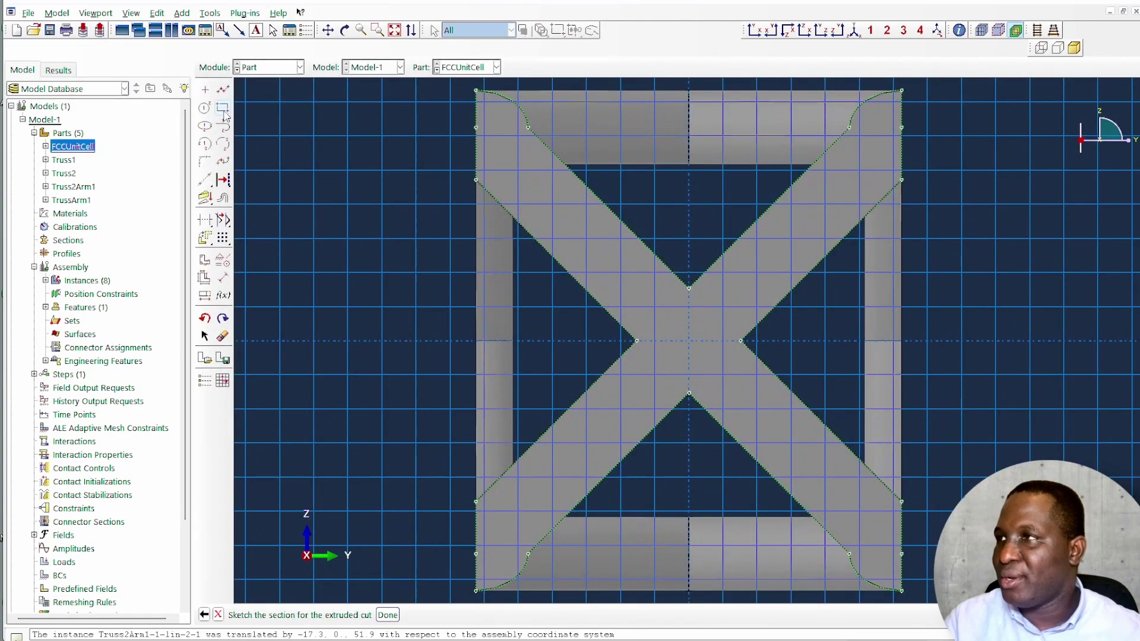
left_click(223, 110)
left_click(476, 127)
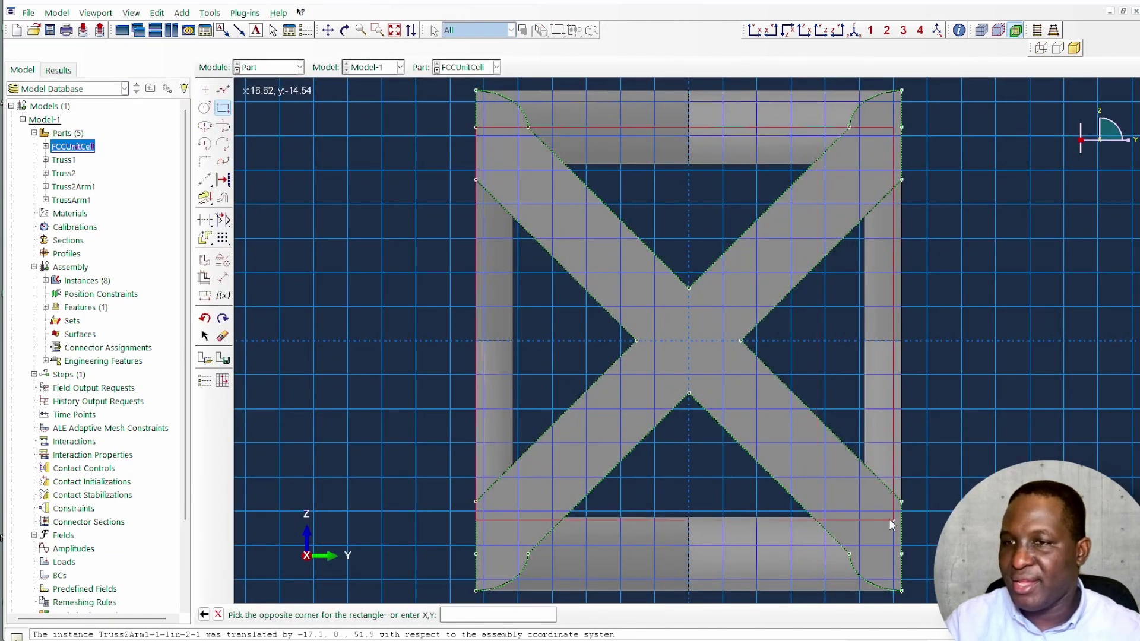
left_click(900, 554)
Step: Sketch a larger rectangle enclosing the whole cell and cut away the X-direction surplus between both rectangles with Through All
scroll(882, 425, "down", 2)
left_click(612, 171)
left_click(978, 563)
key("Escape")
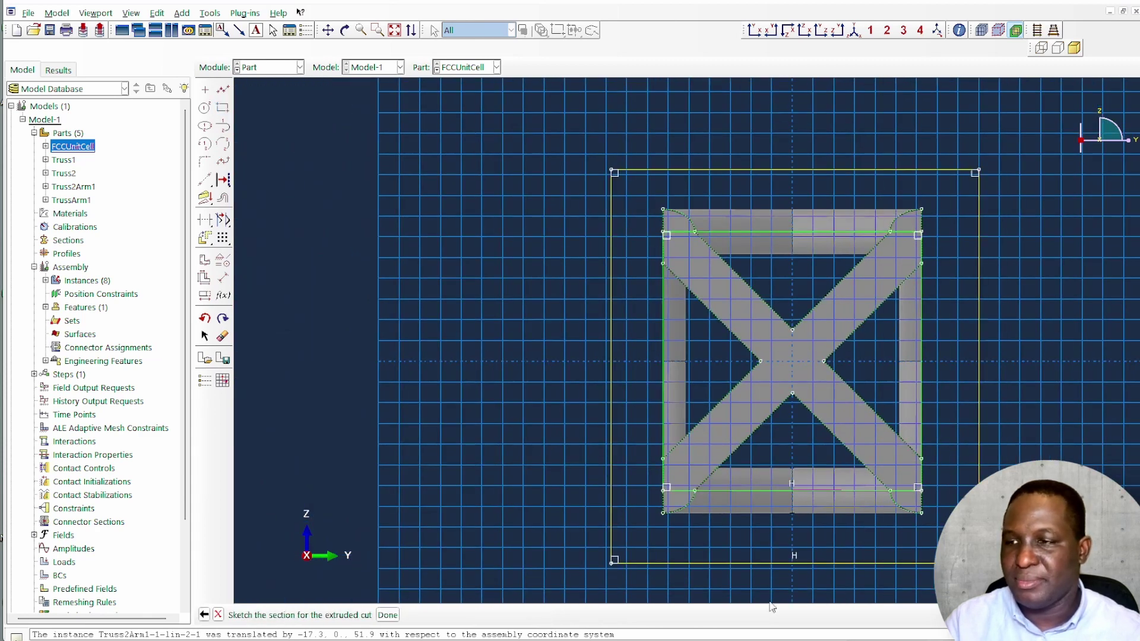
left_click(387, 615)
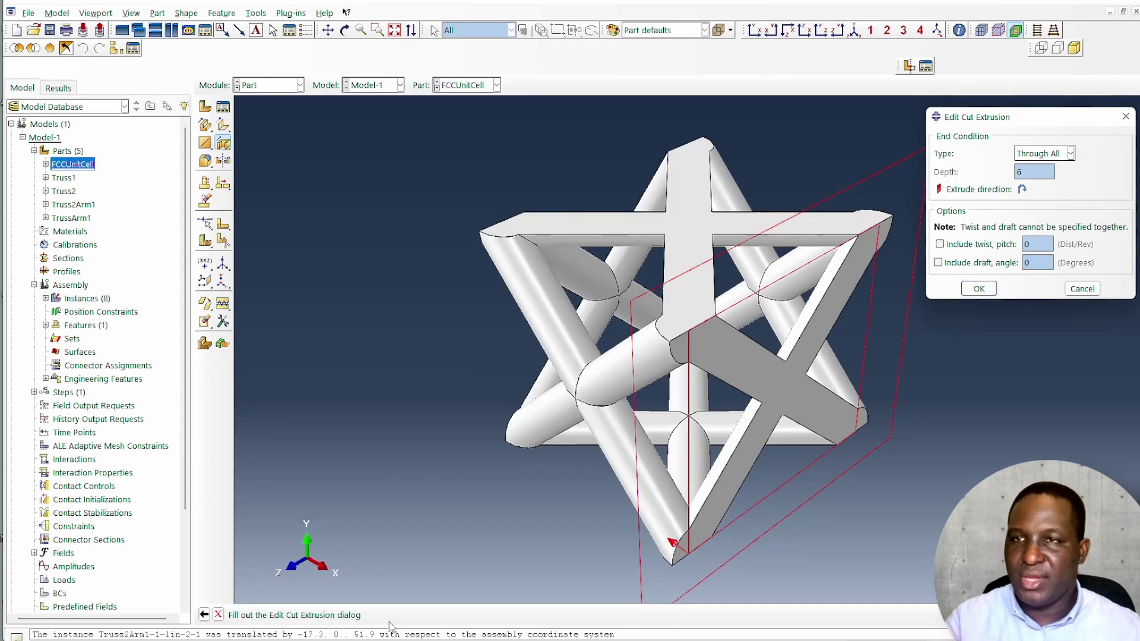
left_click(981, 290)
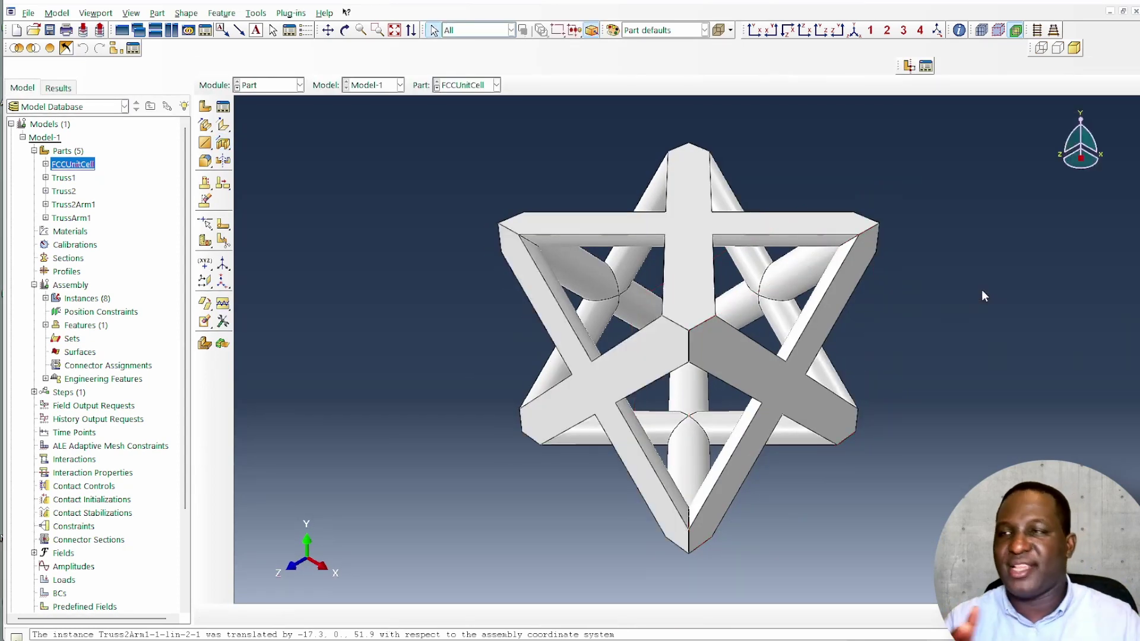
left_click(345, 29)
left_click_drag(687, 386, 725, 364)
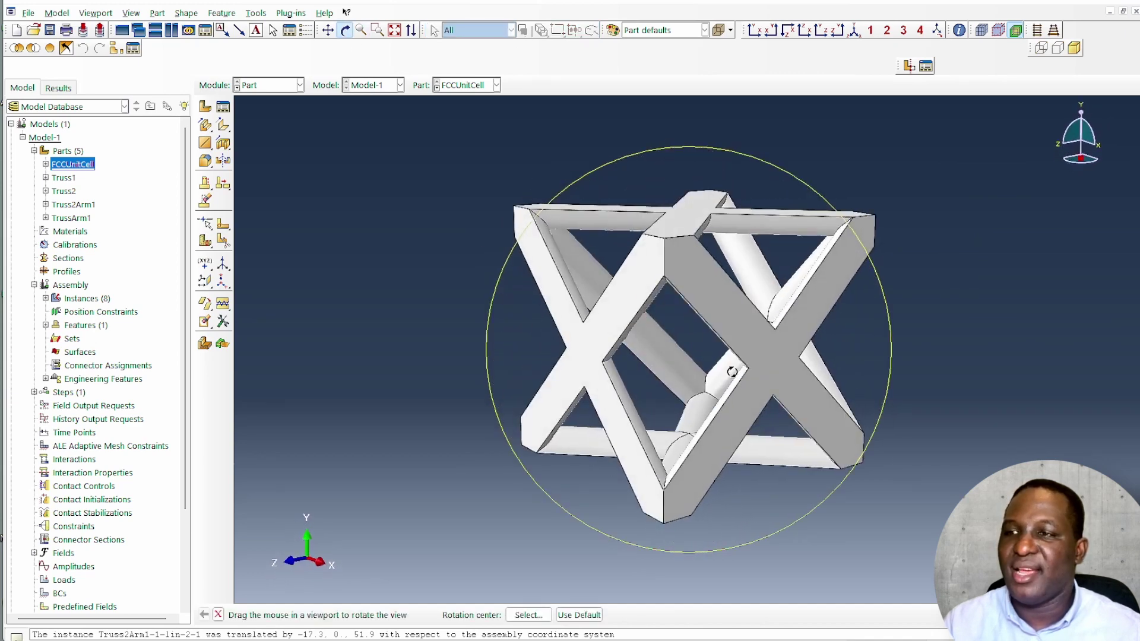
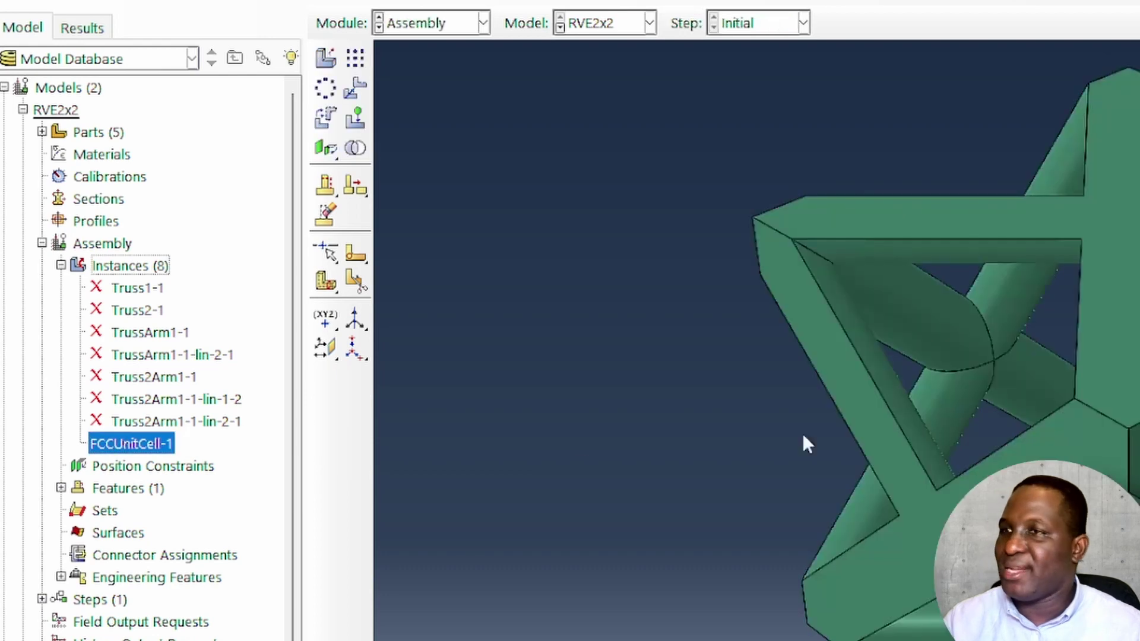
Step: Create a linear pattern of FCCUnitCell-1 with two instances in each of the X and Y directions, offset 34.6
left_click(356, 58)
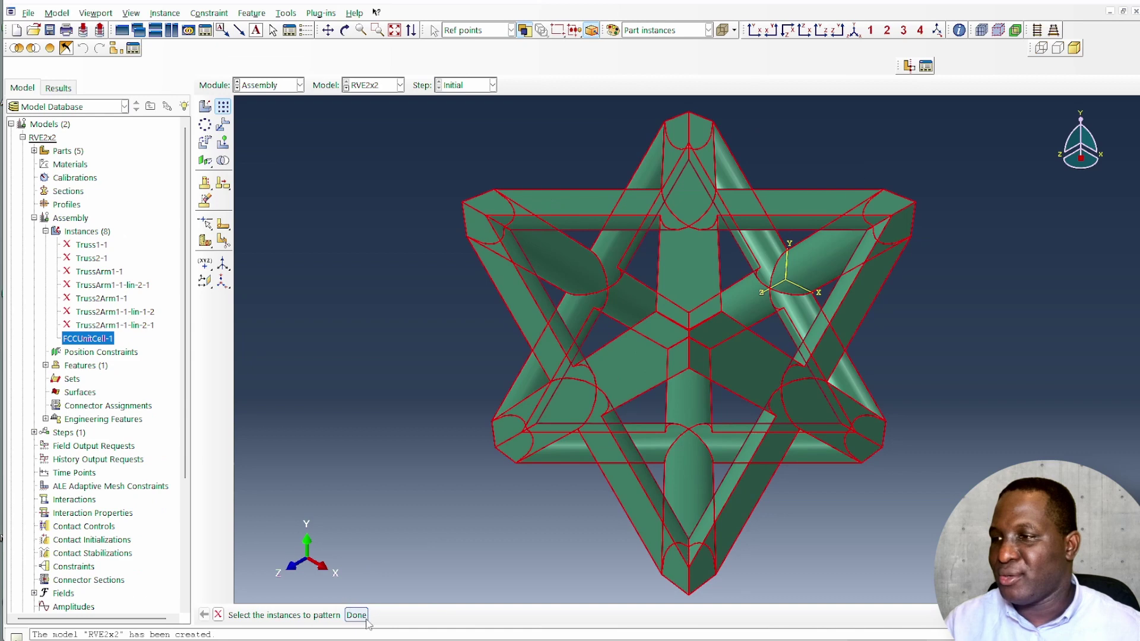
left_click(363, 616)
scroll(450, 355, "down", 5)
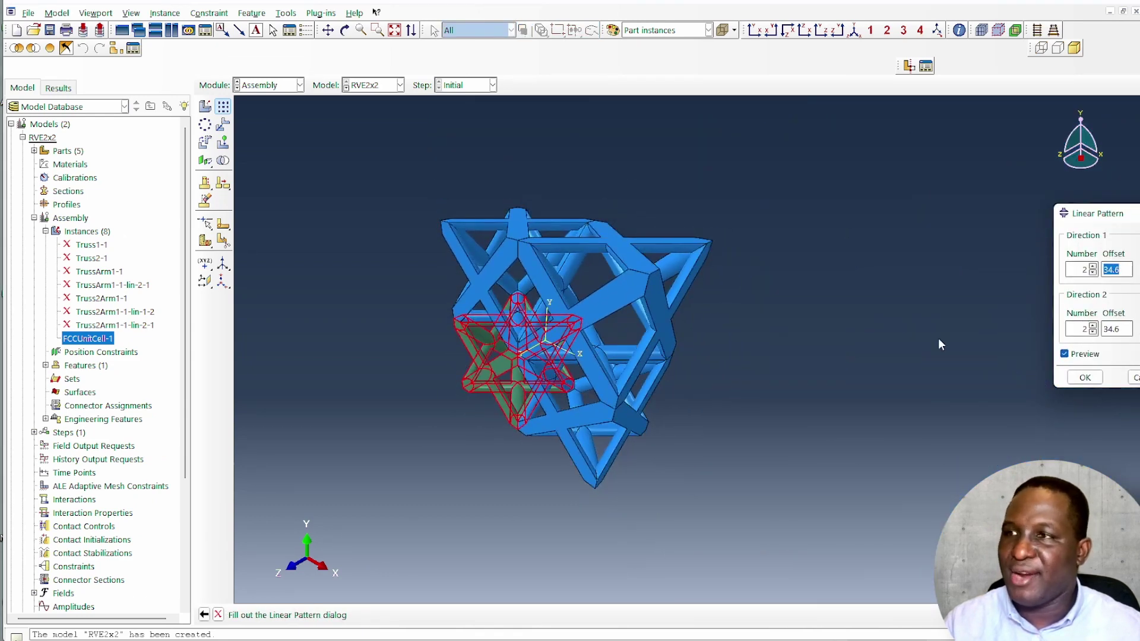
left_click(1082, 383)
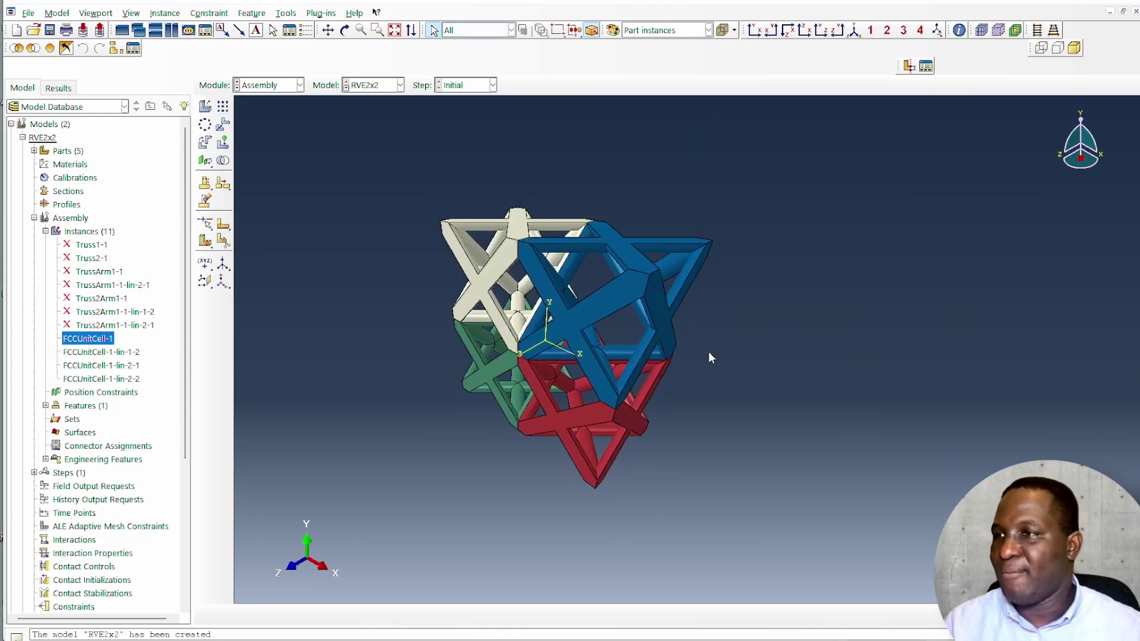
left_click(346, 29)
left_click_drag(623, 267, 929, 98)
left_click(855, 29)
left_click_drag(754, 387, 806, 352)
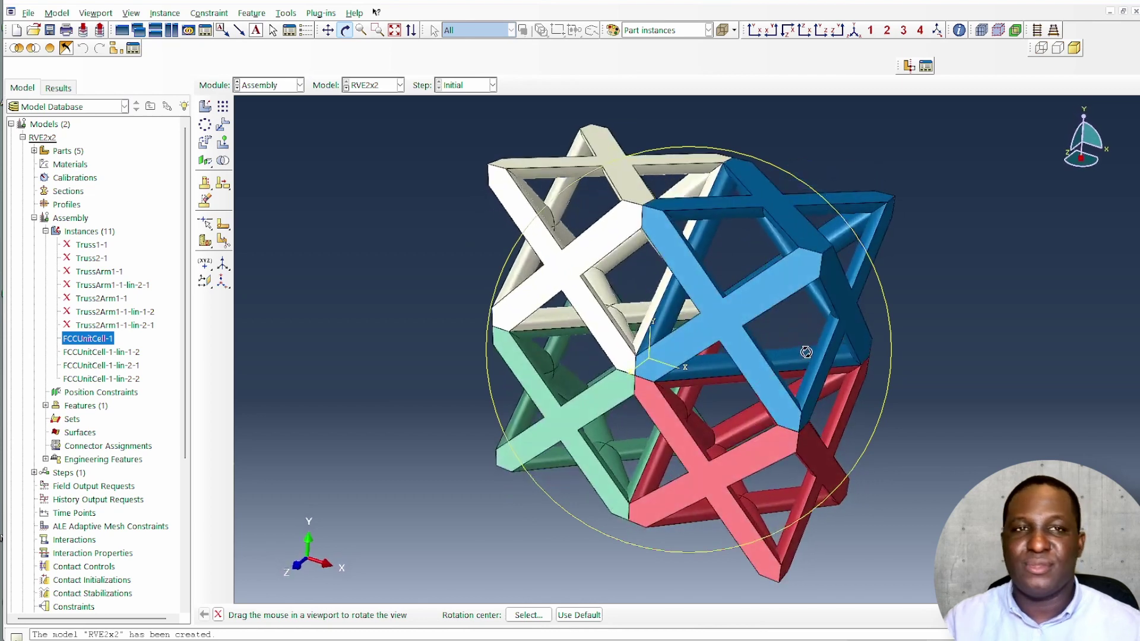
left_click_drag(806, 352, 667, 372)
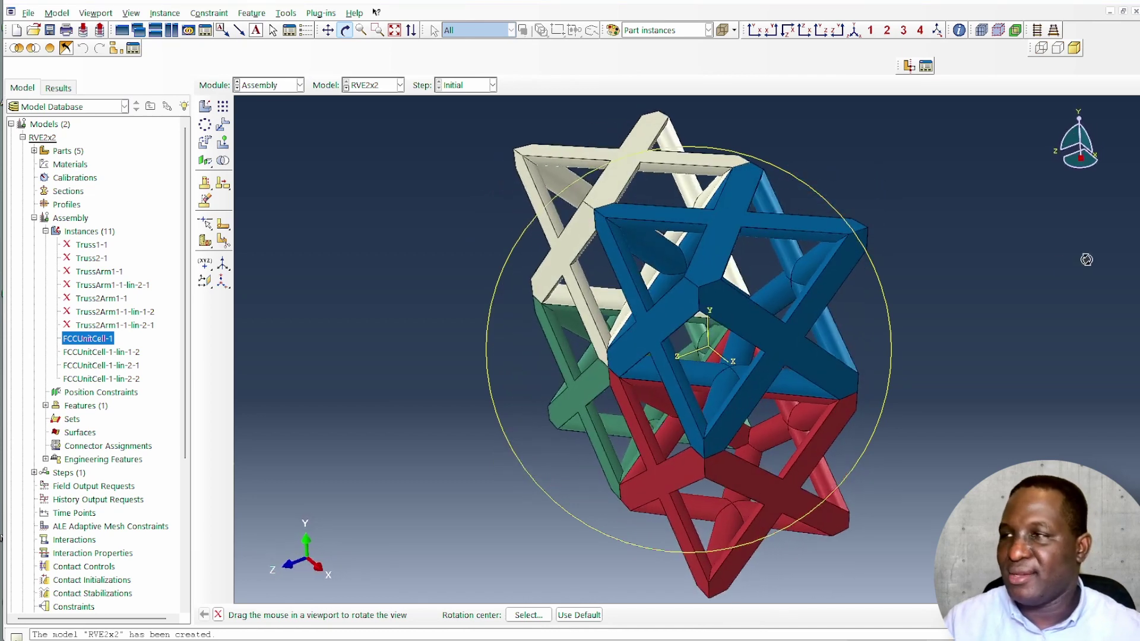
Step: Start a linear pattern of all four unit cells and set the number in direction 1 to 1
left_click(223, 106)
scroll(501, 331, "down", 2)
left_click_drag(453, 110, 900, 603)
left_click(348, 614)
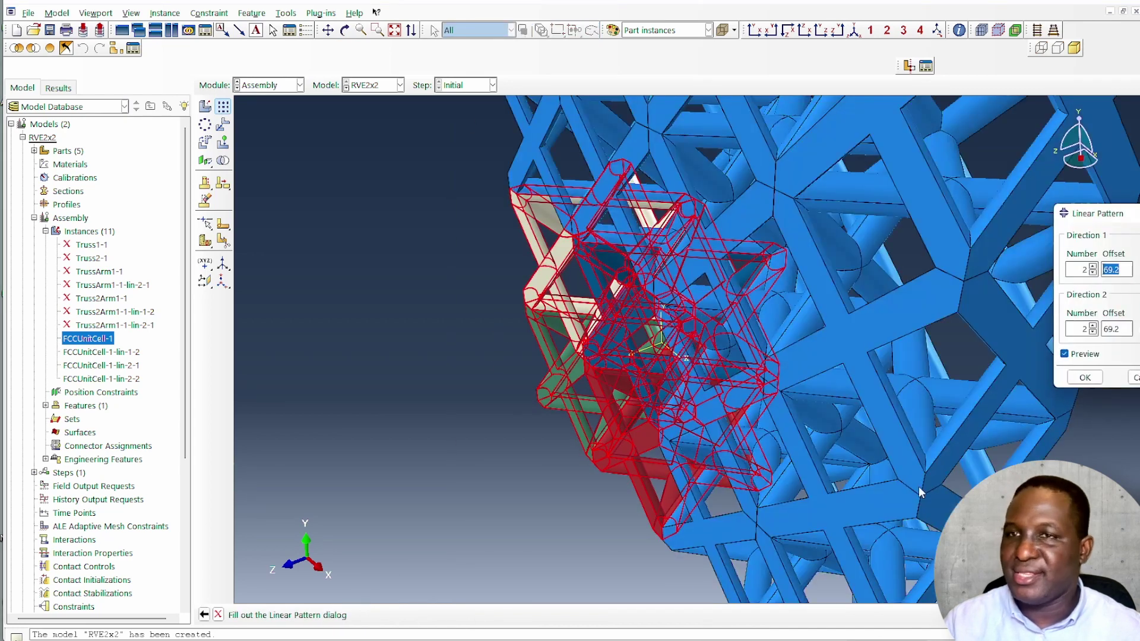
scroll(1057, 399, "down", 4)
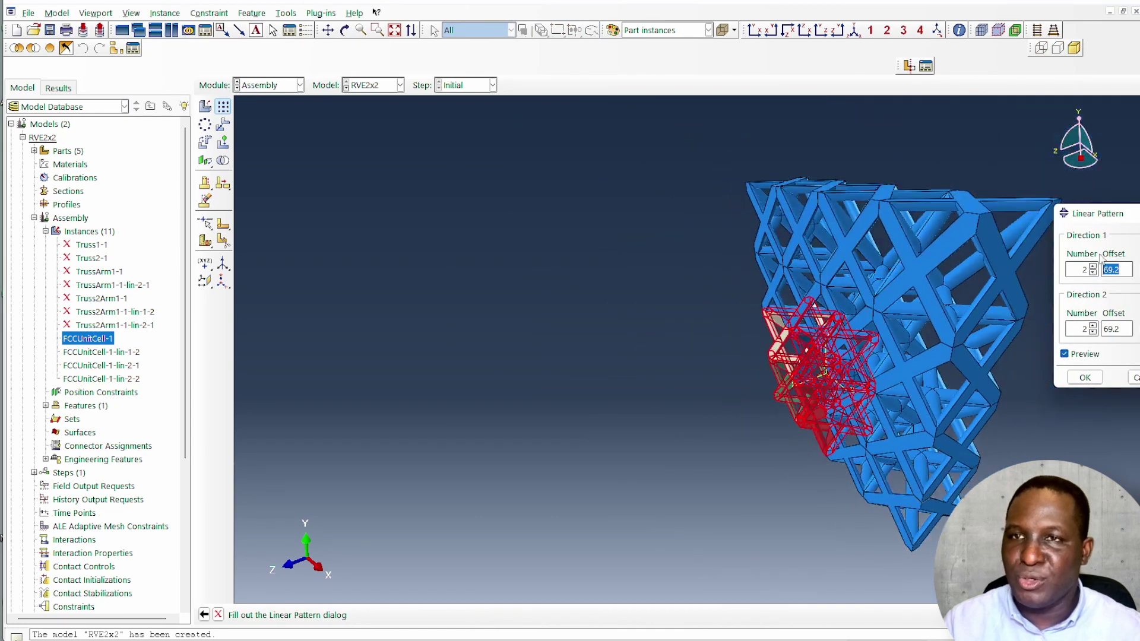
left_click(1094, 273)
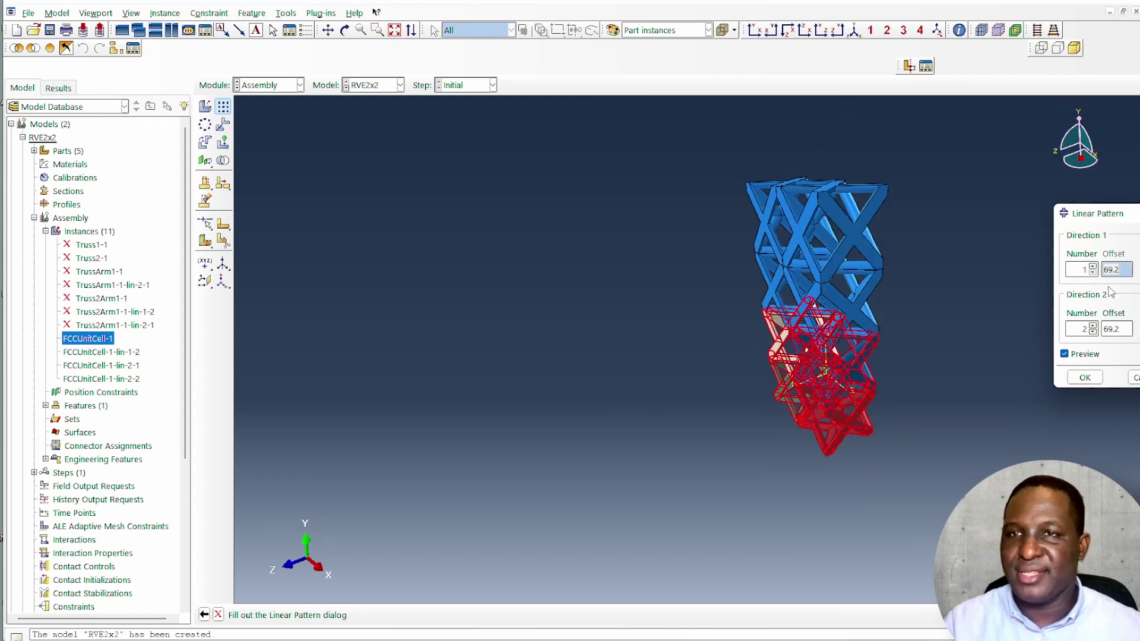
Step: Redefine direction 2 along a Z-directed line and create the pattern with two instances at an offset of 69.2
left_click(1137, 329)
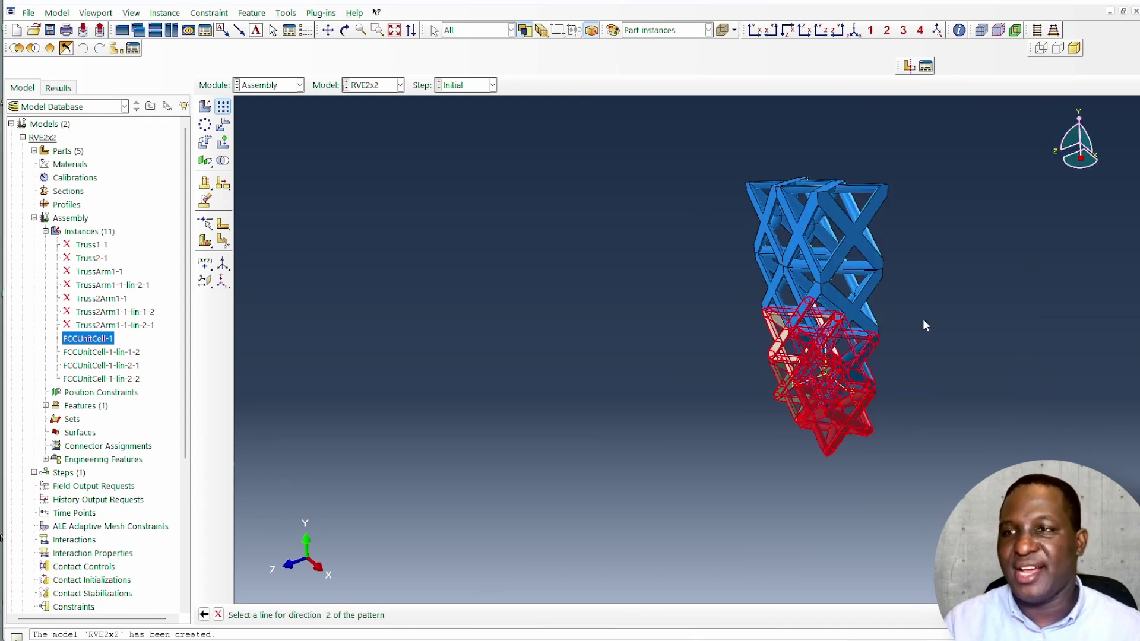
scroll(772, 376, "up", 5)
left_click(871, 371)
scroll(870, 371, "down", 5)
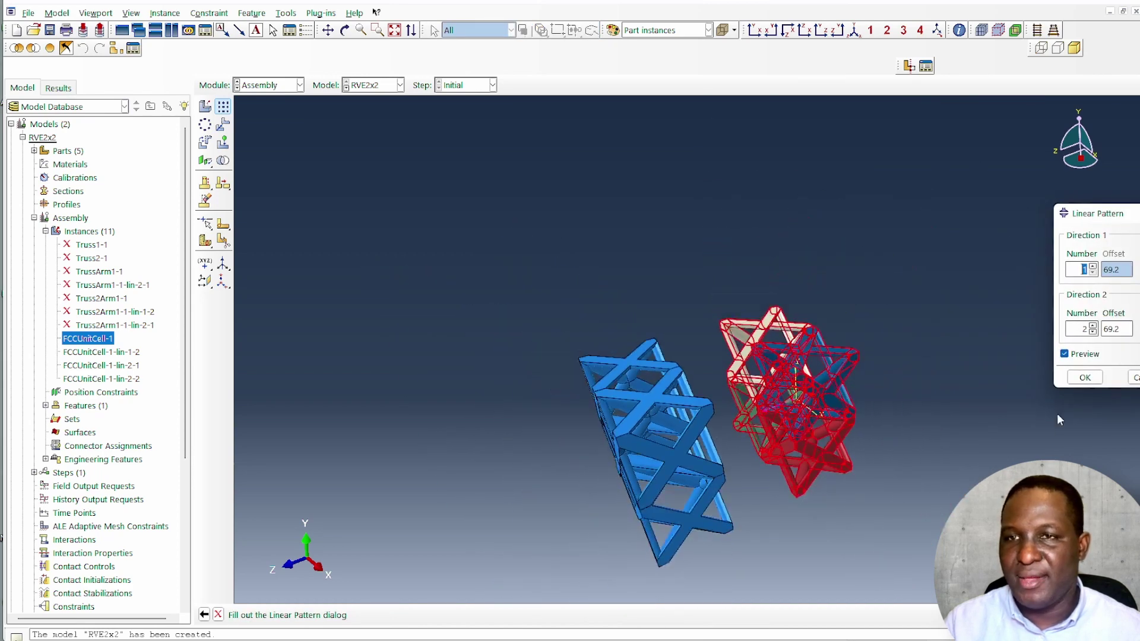
left_click(1081, 380)
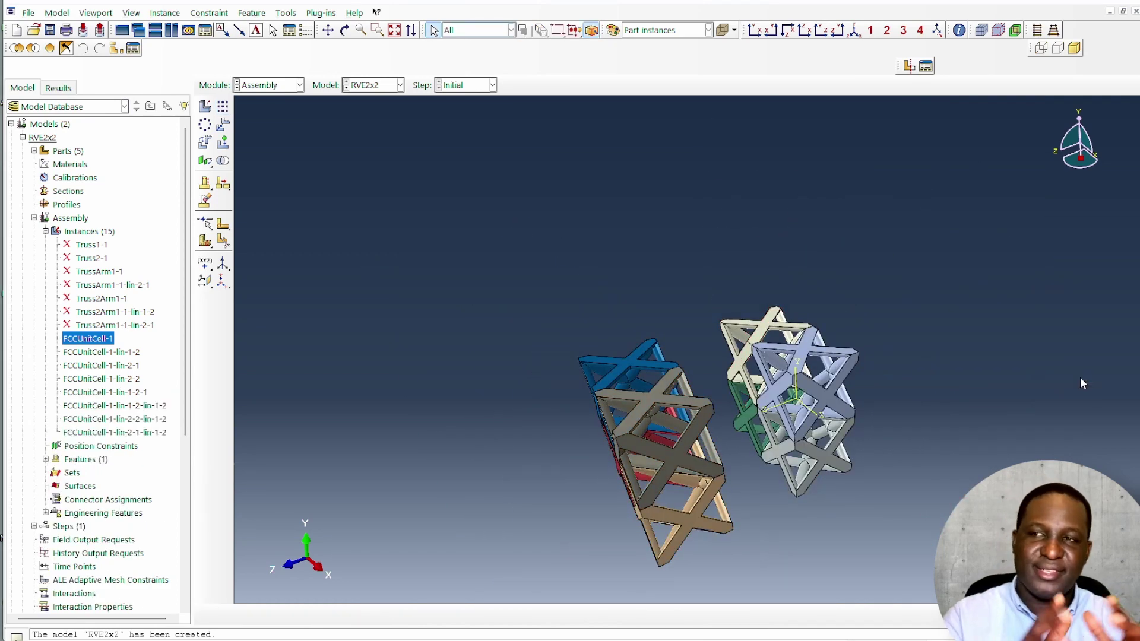
scroll(762, 467, "up", 3)
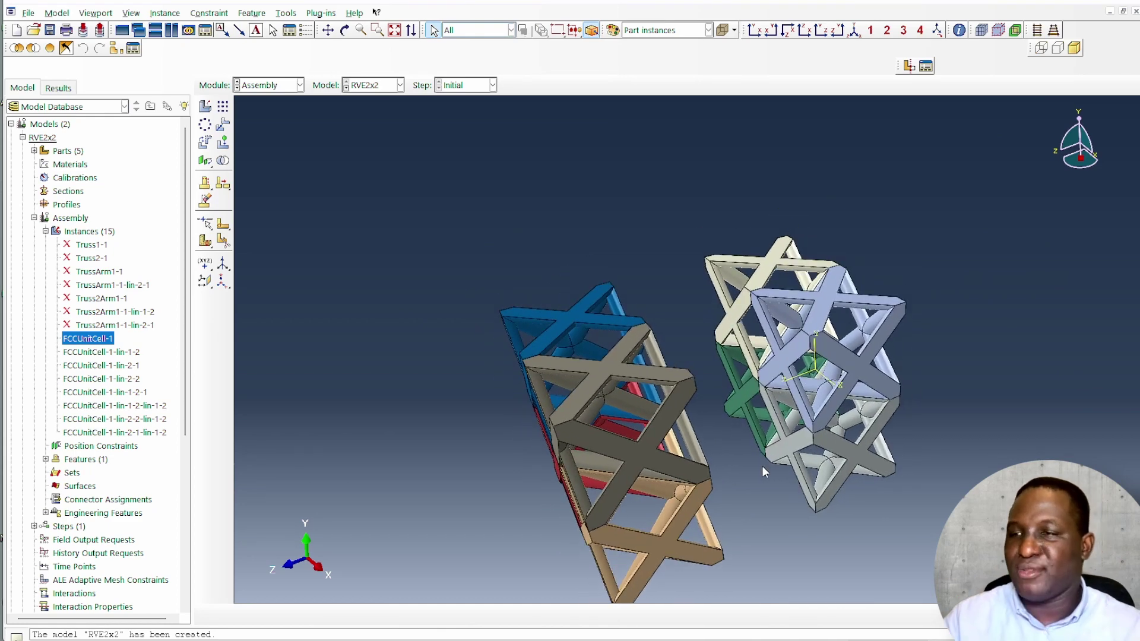
left_click(855, 34)
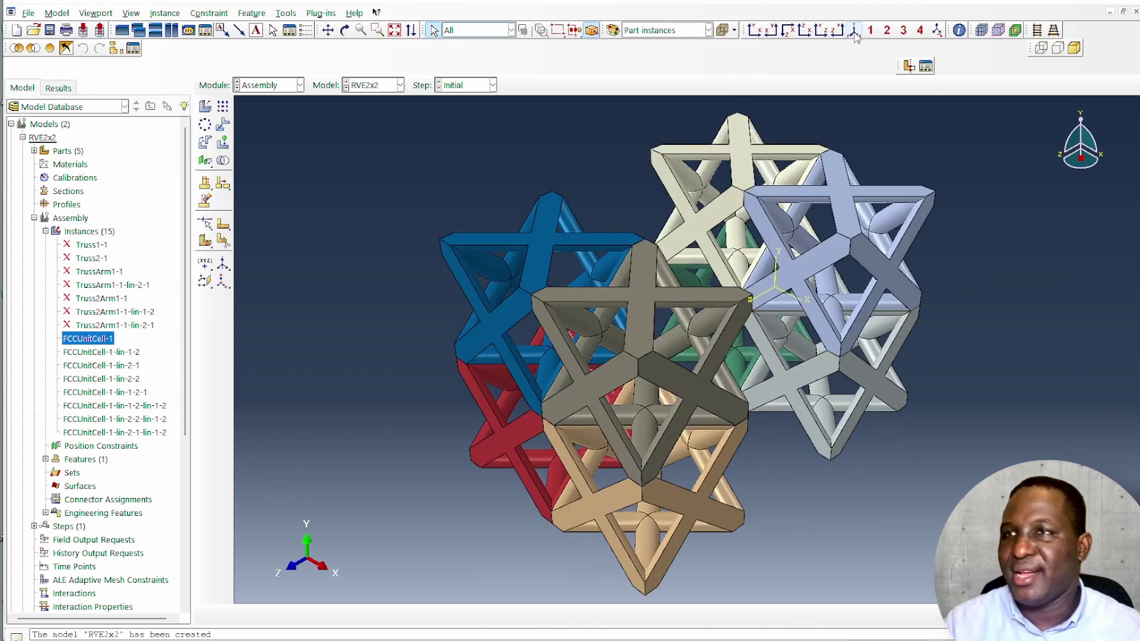
Step: Translate the four detached front cells from a lower rear corner to the matching bottom corner of the original four cells
left_click(223, 124)
left_click(787, 29)
left_click(1041, 46)
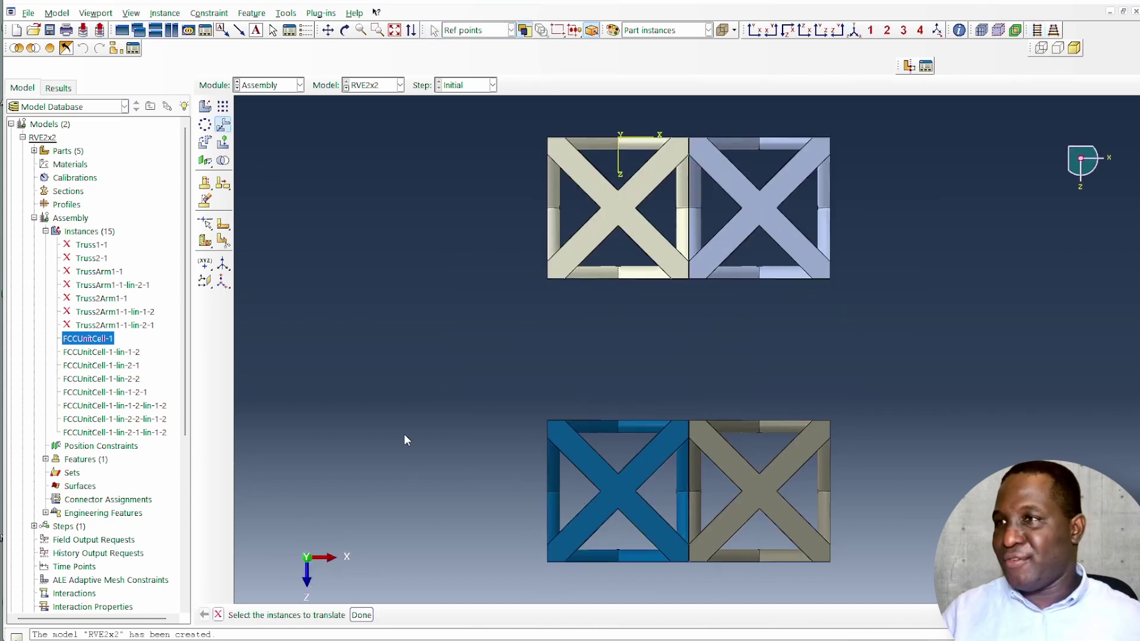
left_click_drag(506, 391, 889, 584)
left_click(362, 615)
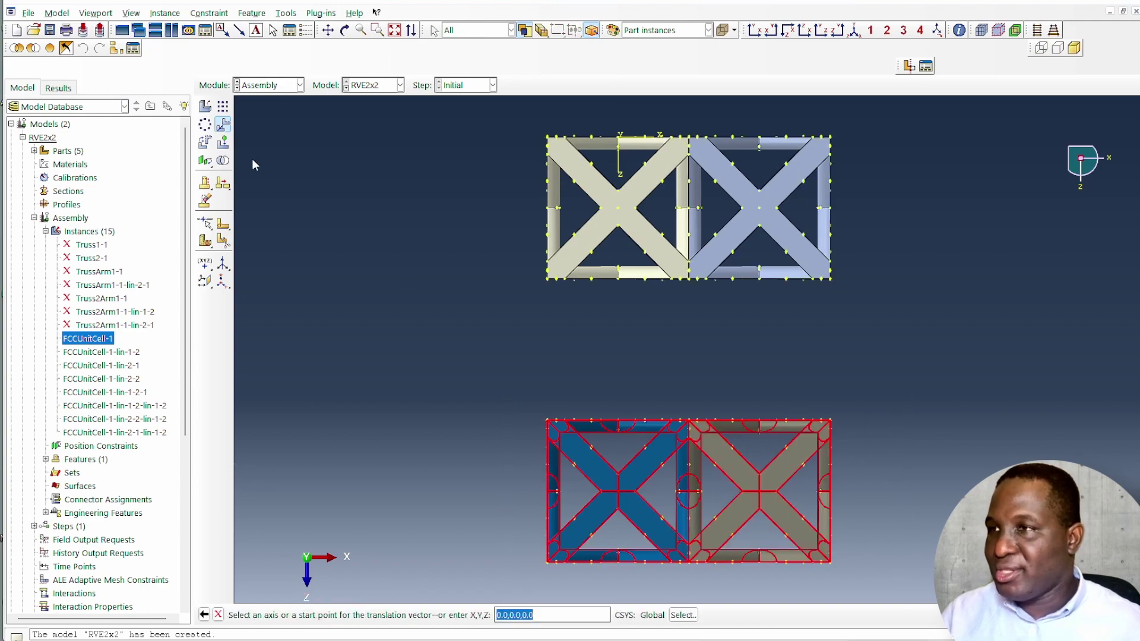
left_click(345, 30)
left_click_drag(595, 420, 885, 516)
right_click(887, 518)
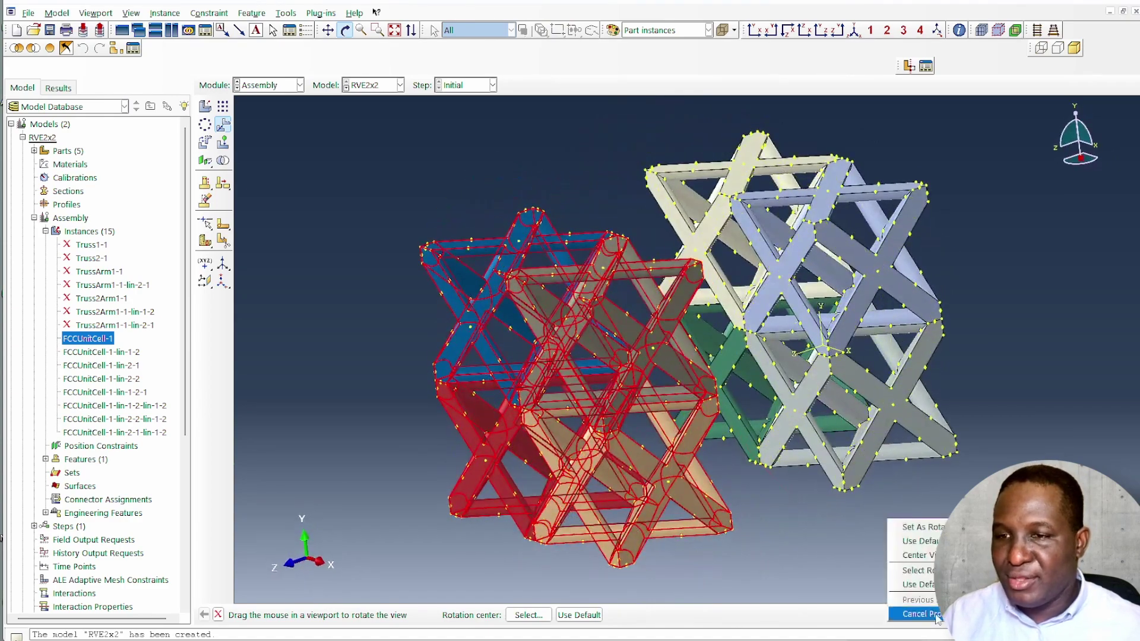
left_click(917, 614)
left_click(731, 530)
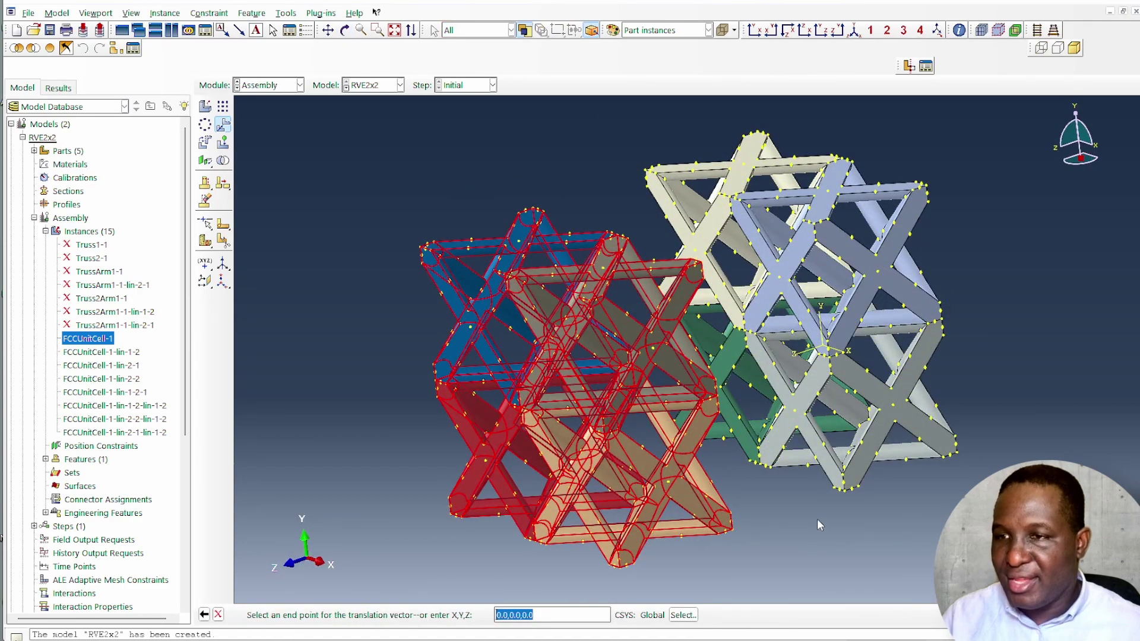
left_click(844, 492)
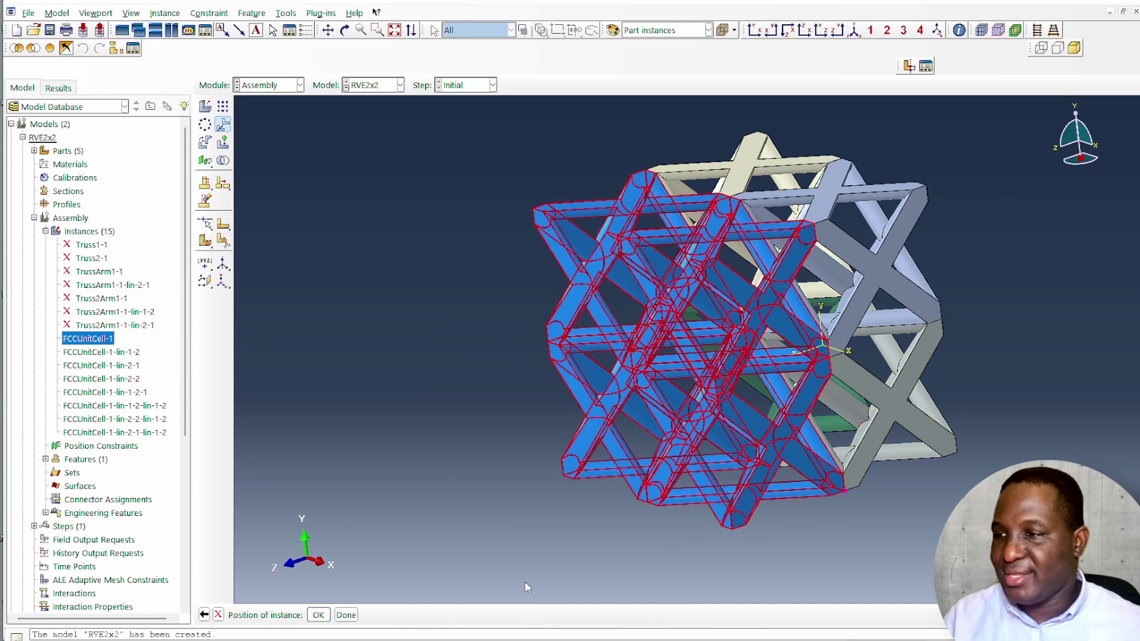
left_click(324, 613)
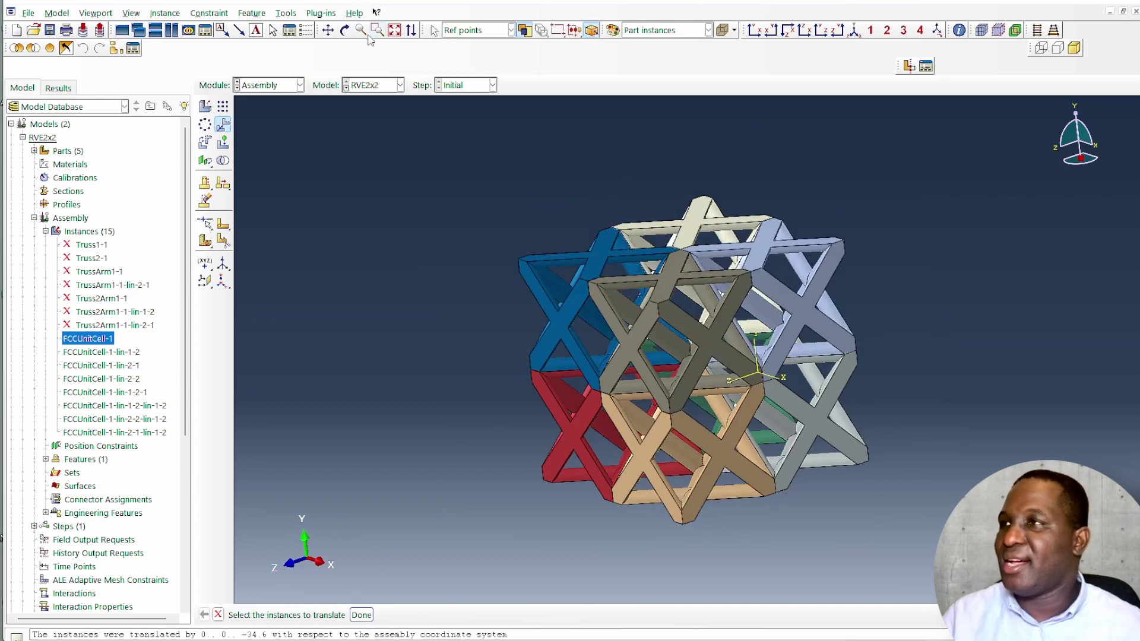
Step: Merge the geometry of all eight unit cells into a new part named RVE2x2, suppressing the originals and removing intersecting boundaries
left_click(345, 30)
left_click_drag(683, 356, 729, 325)
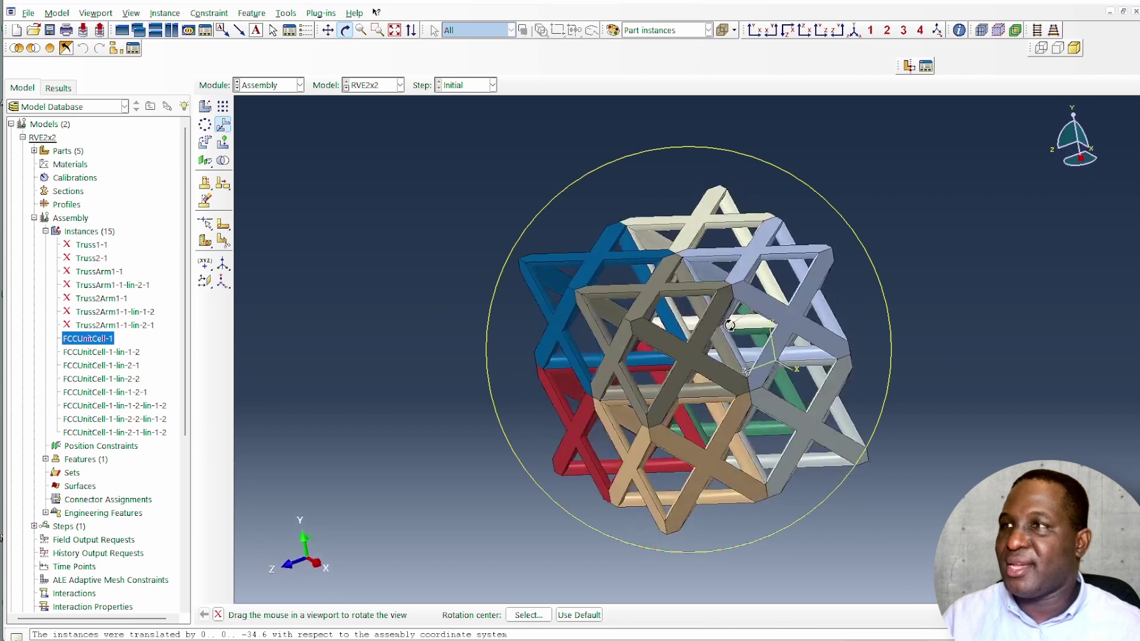
left_click(223, 160)
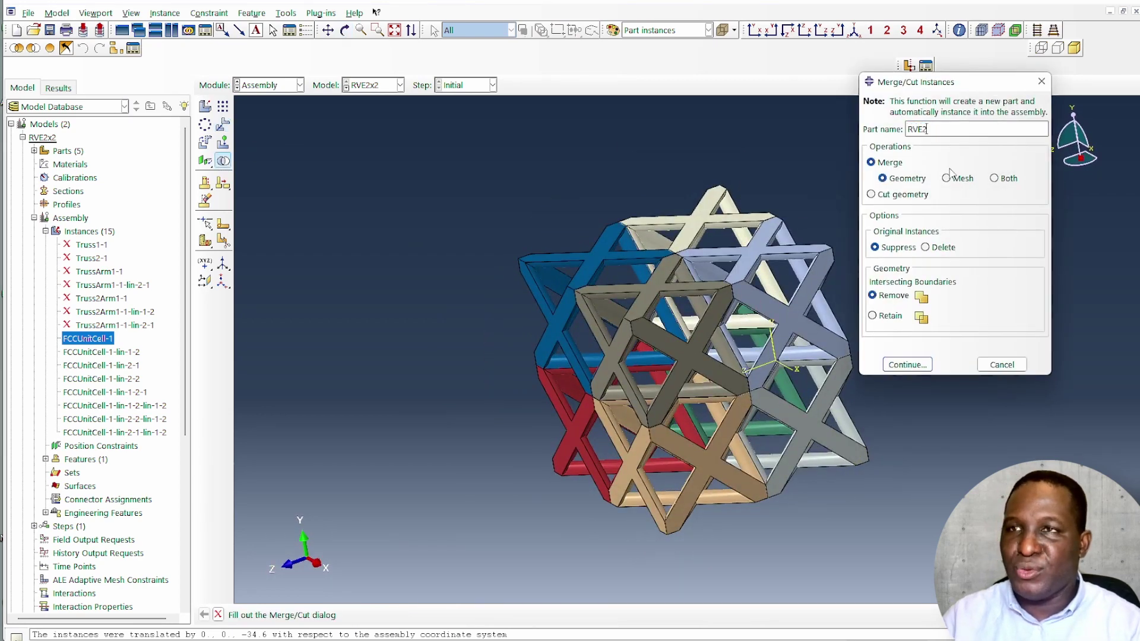
key("Return")
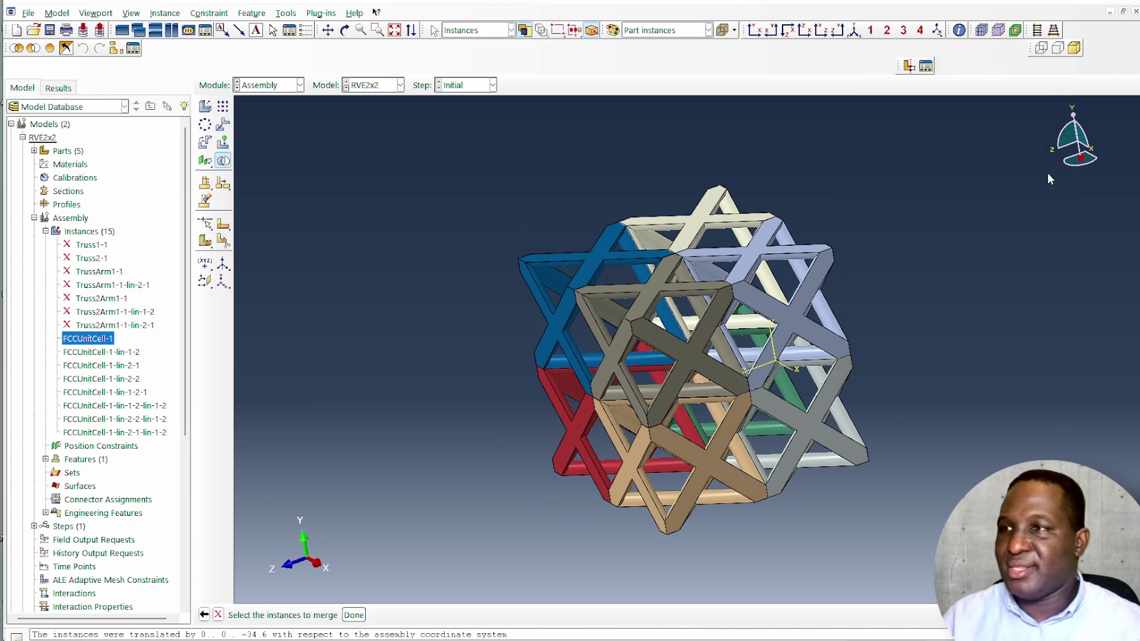
left_click_drag(469, 158, 1066, 603)
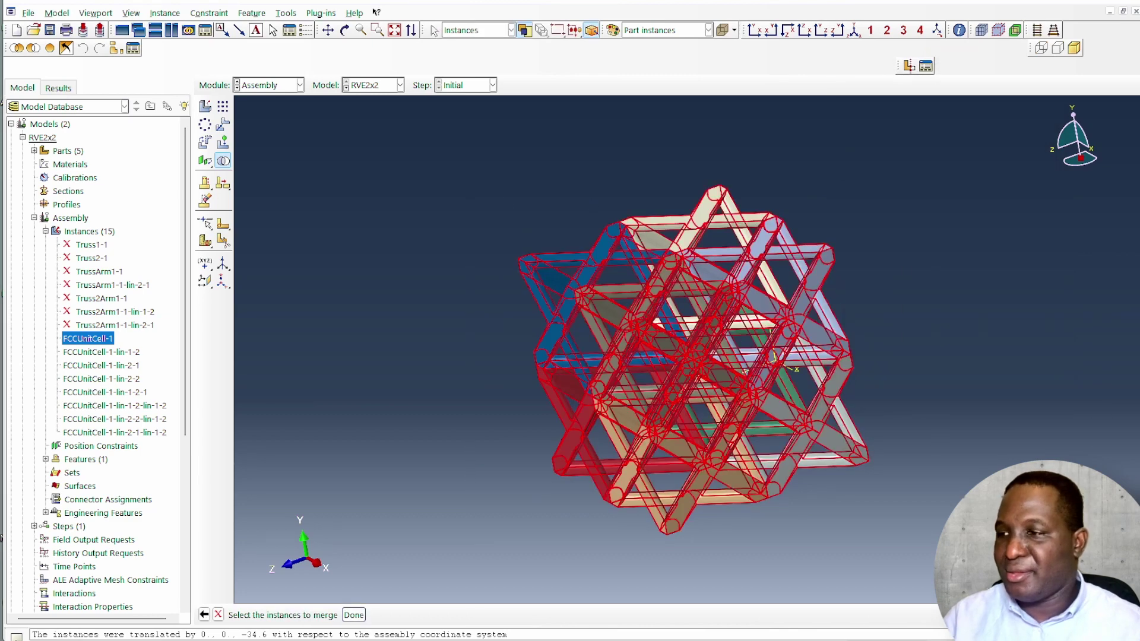
left_click(354, 615)
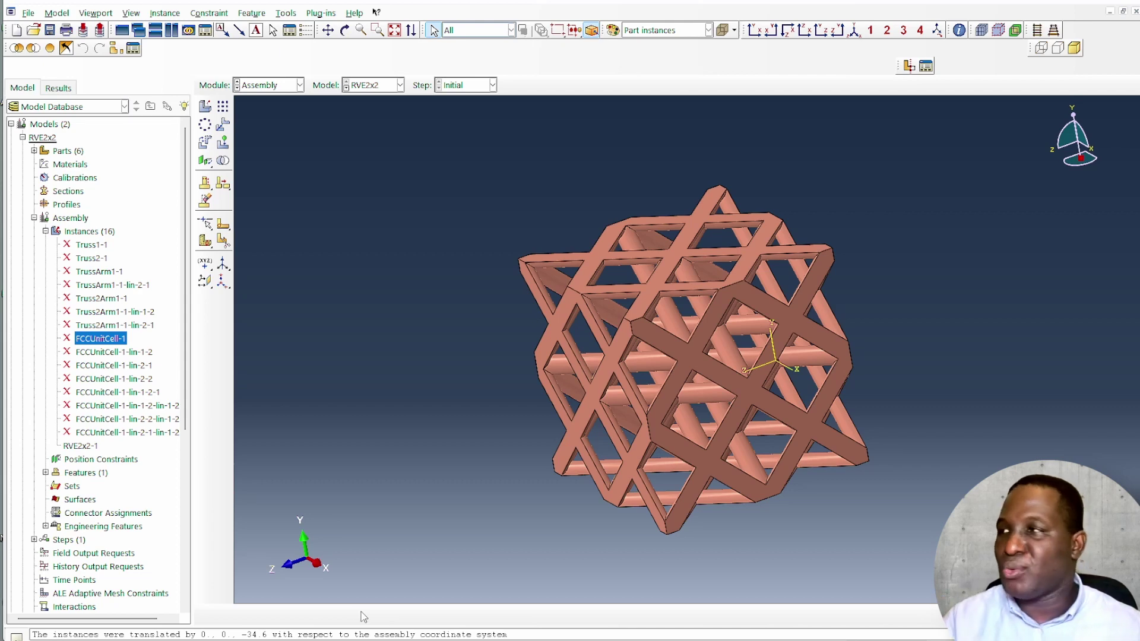
Step: Copy the UnitCell model to a new model named RVE3x3
left_click(34, 217)
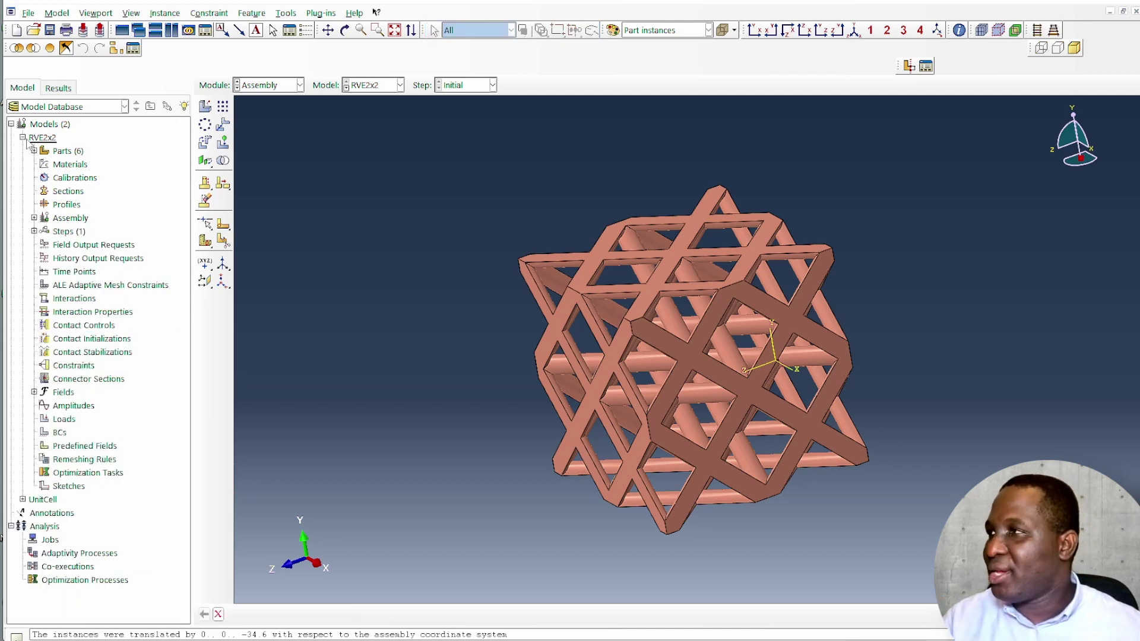
left_click(22, 137)
right_click(51, 152)
left_click(93, 175)
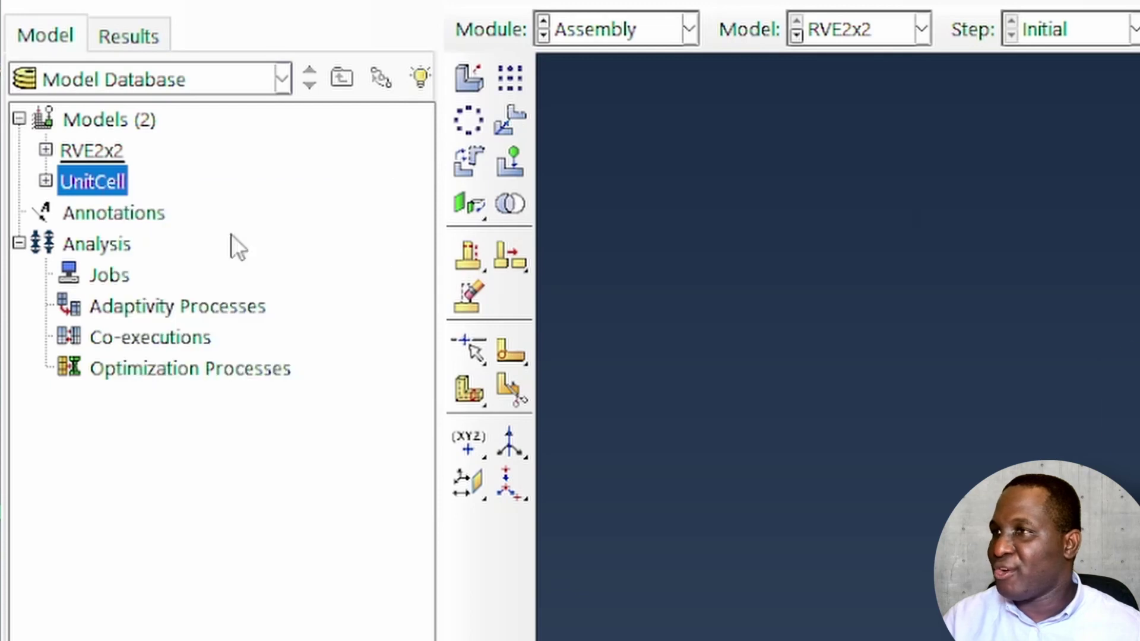
type("RVE3x3")
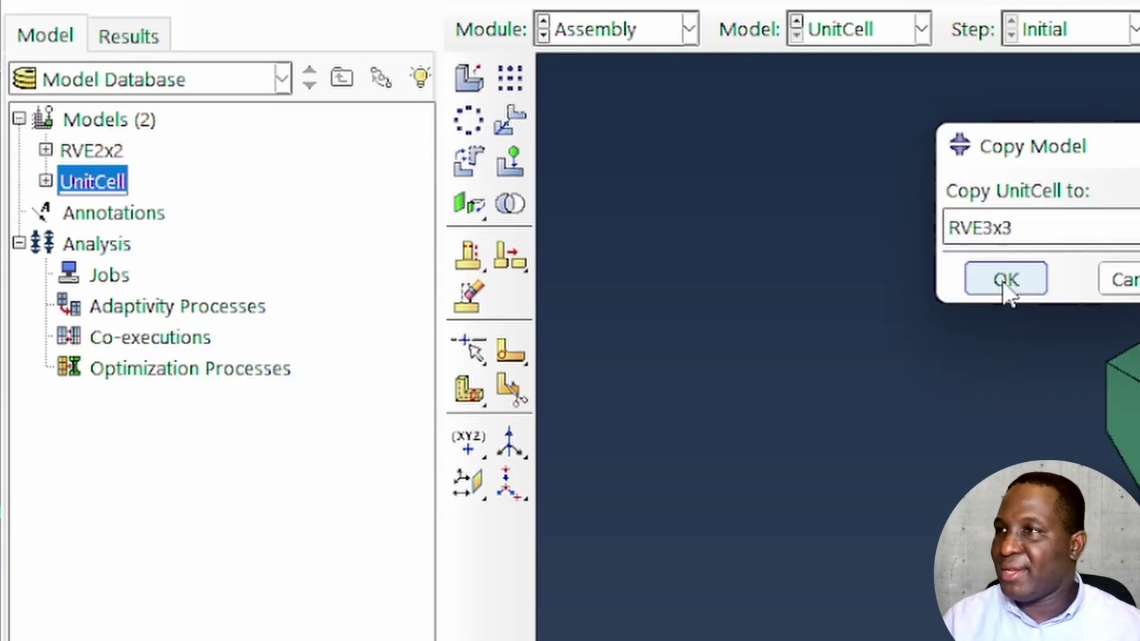
left_click(1006, 284)
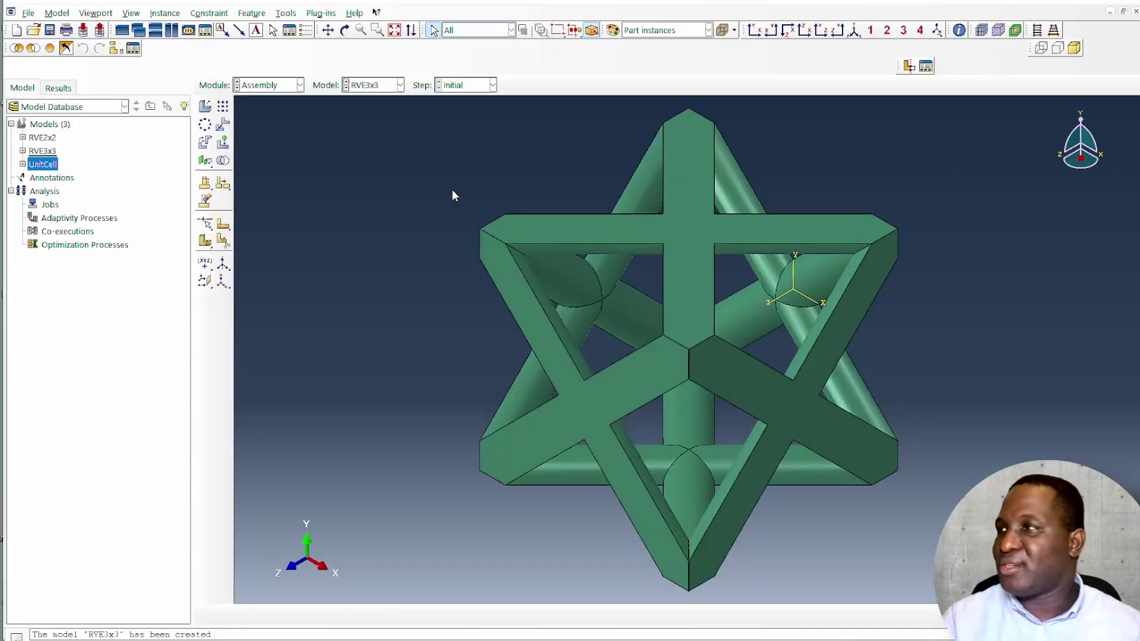
Step: In the RVE3x3 assembly, linearly pattern the unit cell with three instances in direction 1 at offset 34.6 and one in direction 2
left_click(23, 151)
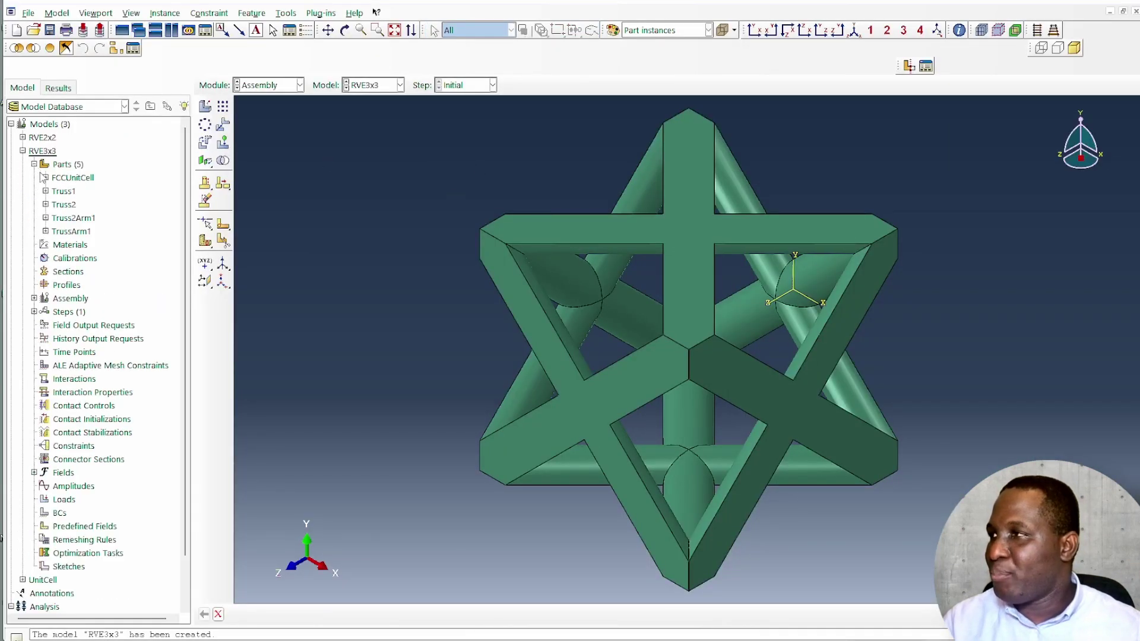
left_click(45, 301)
left_click(223, 106)
left_click(700, 306)
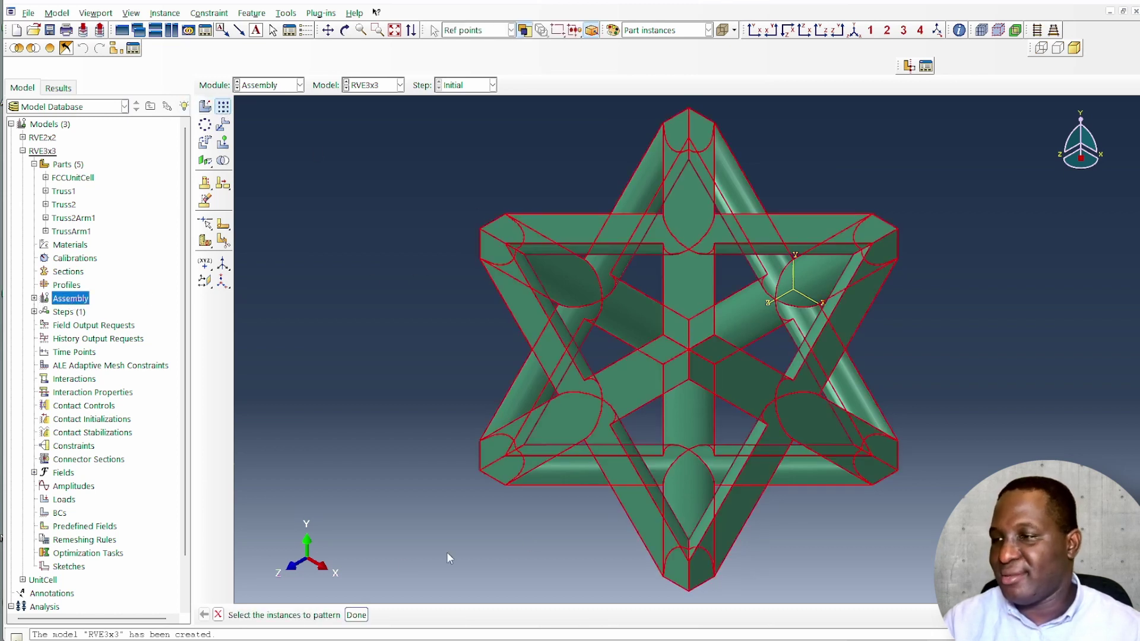
left_click(357, 615)
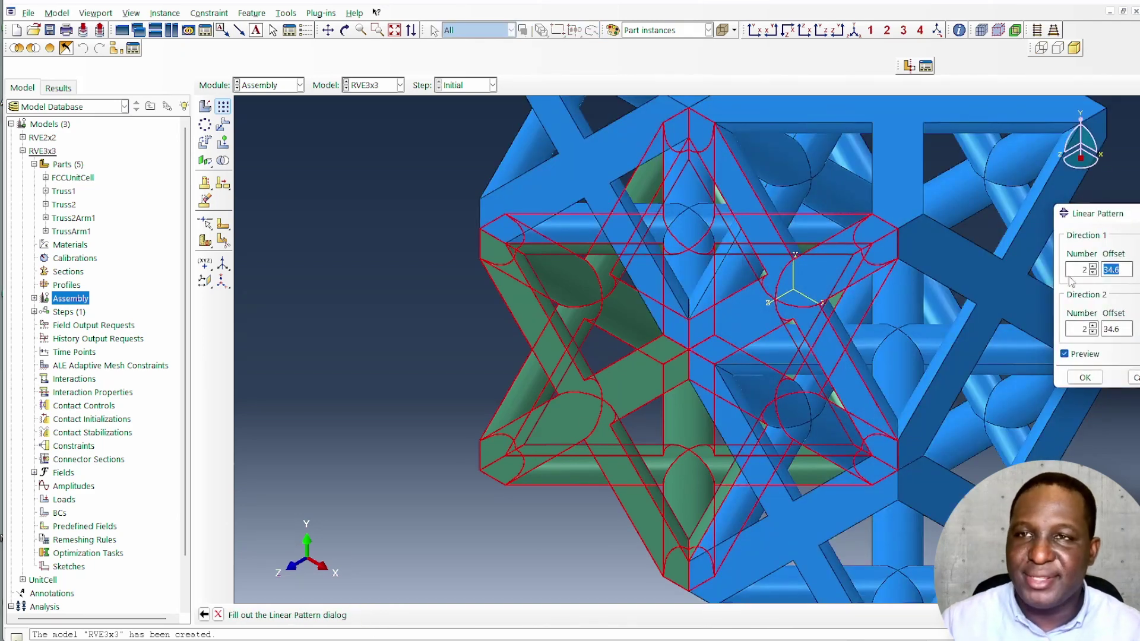
left_click(1093, 266)
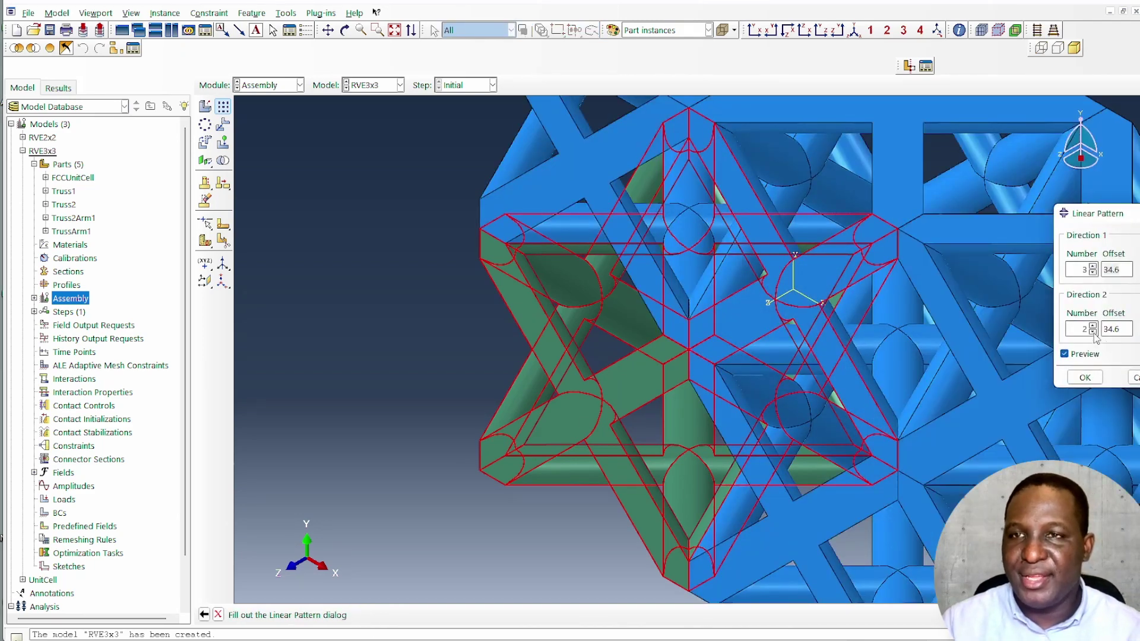
left_click(1094, 332)
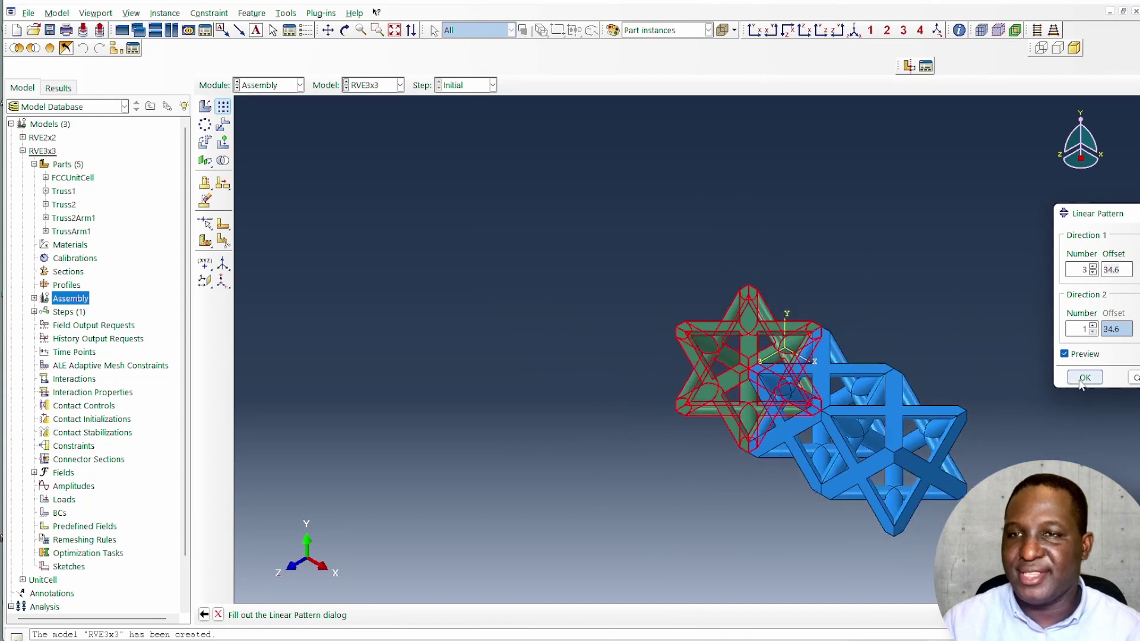
left_click(1085, 378)
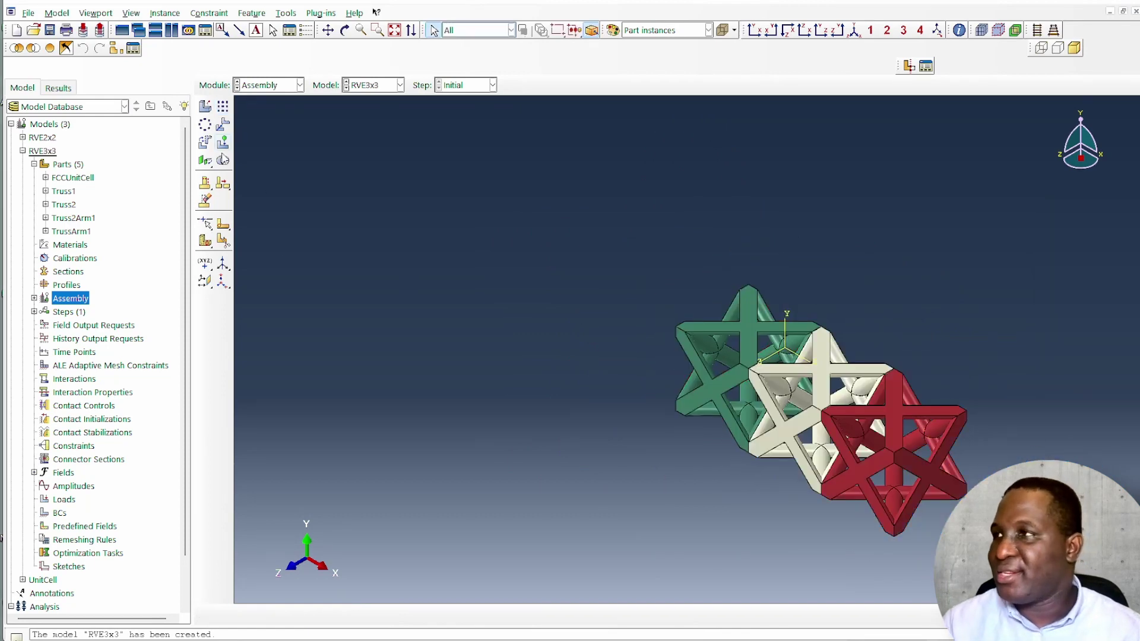
Step: Start a linear pattern of all three unit cells with one instance in direction 2 and direction 1 along a Z-directed line
left_click(222, 105)
left_click_drag(661, 233, 1092, 568)
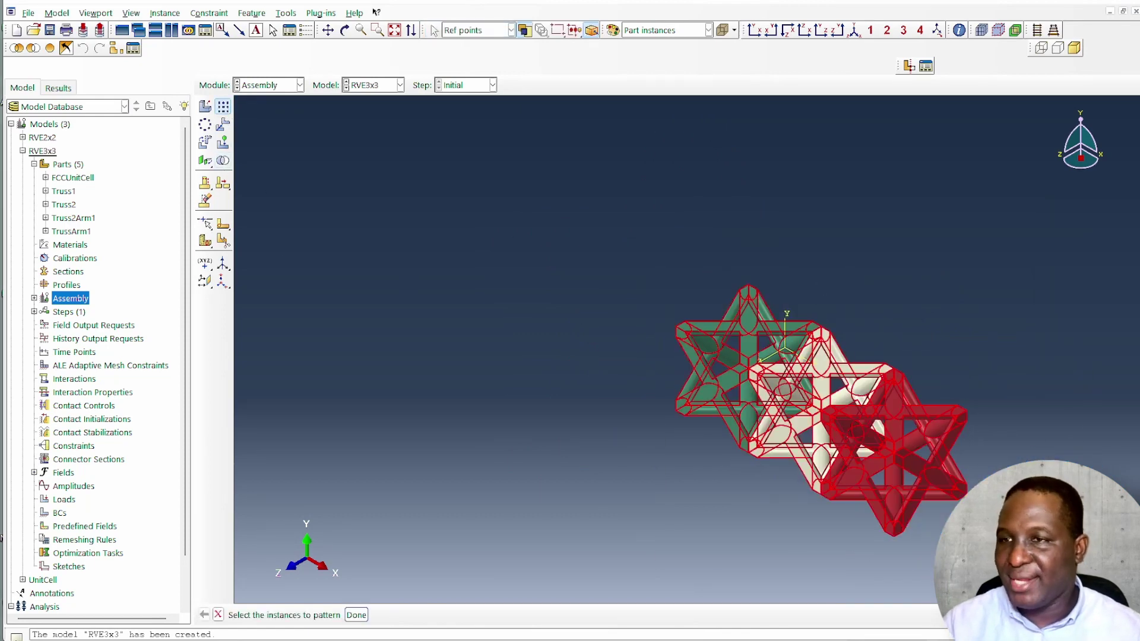
left_click(356, 615)
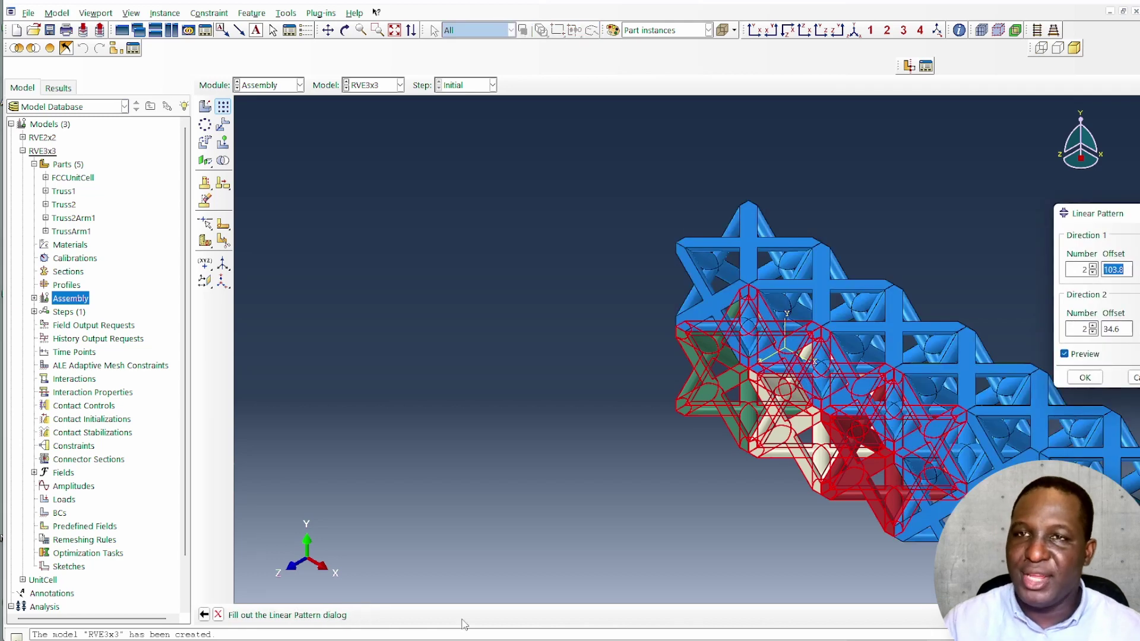
left_click(1093, 332)
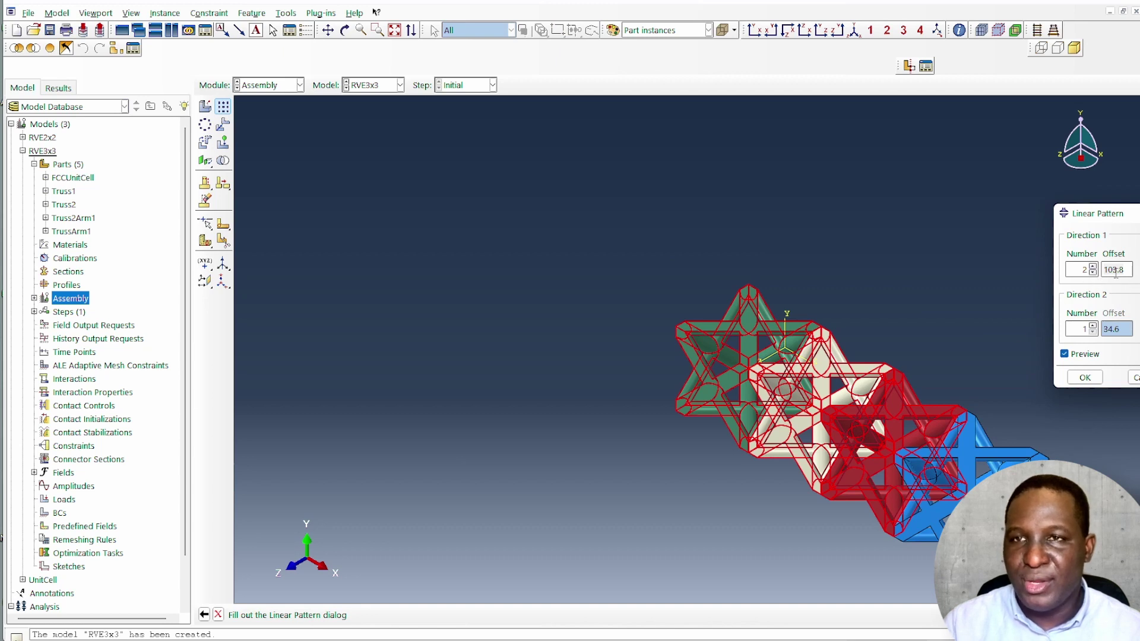
left_click(1136, 269)
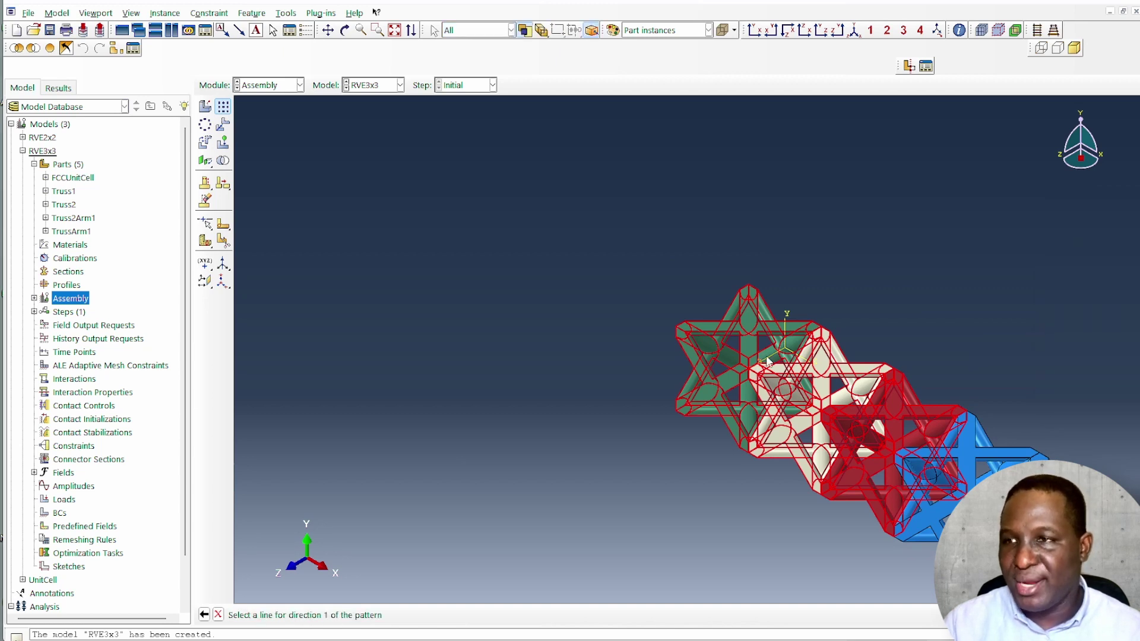
left_click(765, 386)
Step: Set direction 1 to three instances at an offset of 34.6 and create the pattern of the three-cell row
scroll(608, 383, "down", 4)
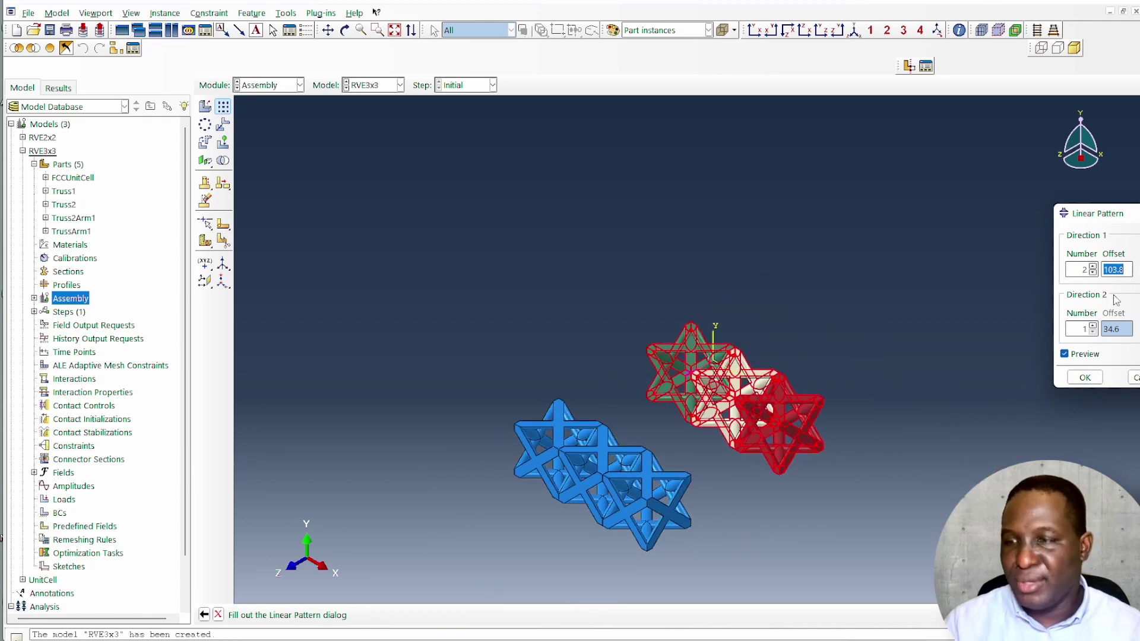
type("36")
type(".6")
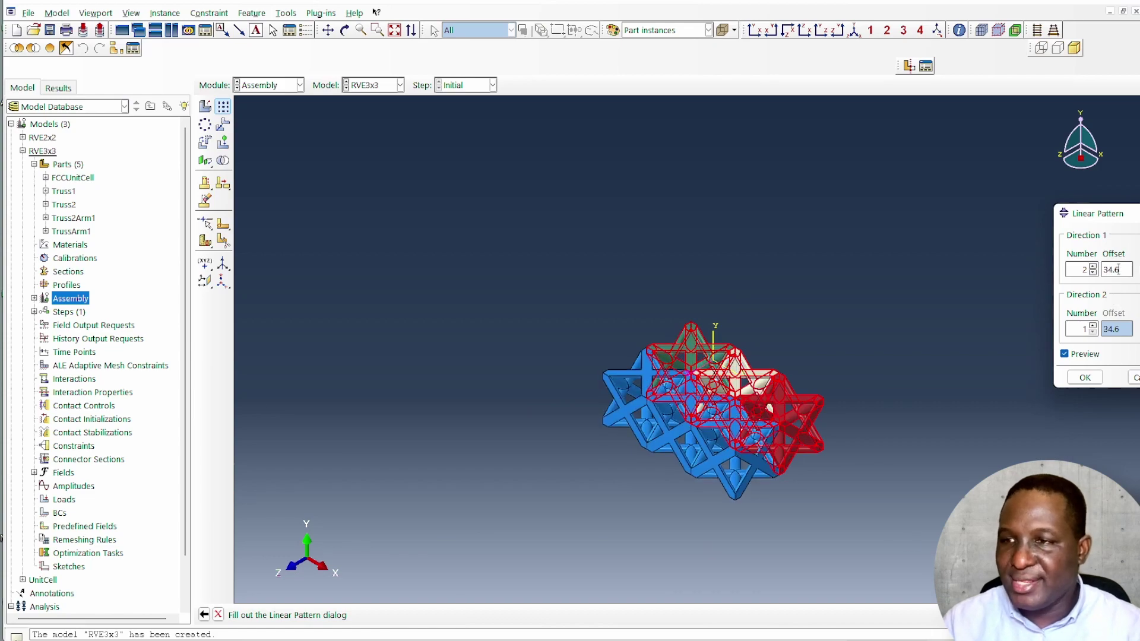
scroll(804, 475, "up", 6)
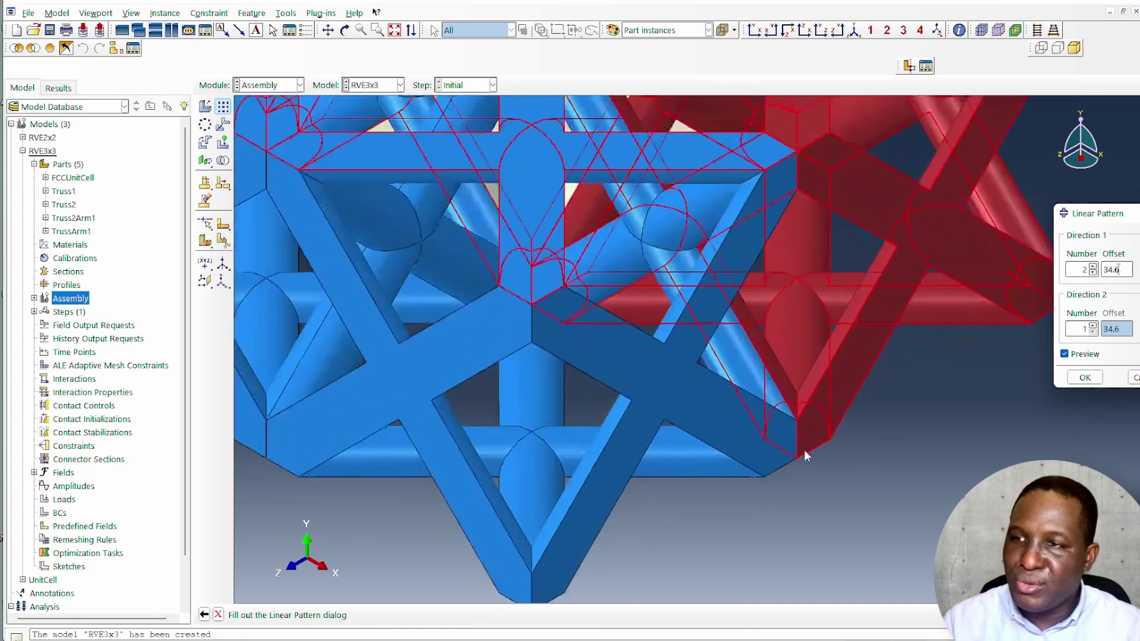
scroll(802, 454, "down", 5)
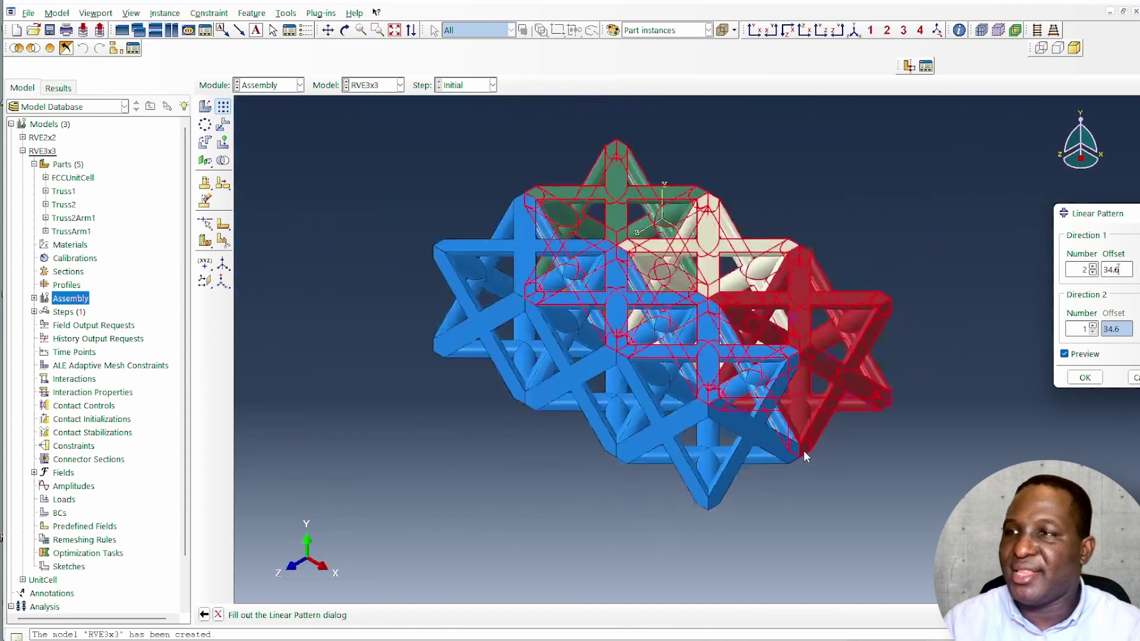
scroll(803, 455, "down", 2)
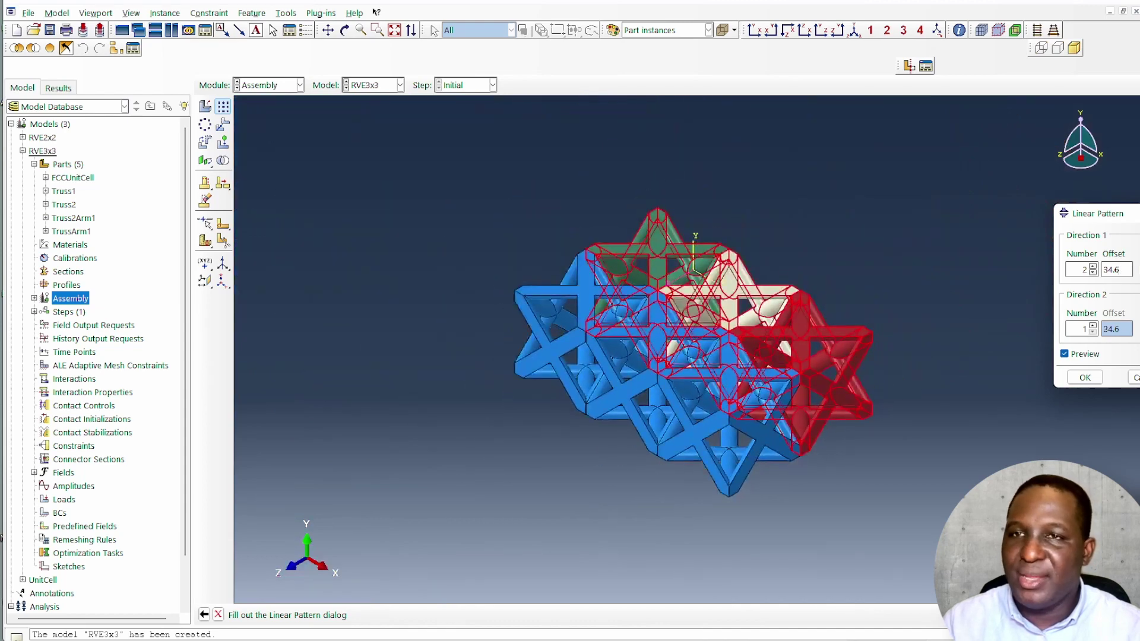
left_click(1093, 267)
left_click(1084, 377)
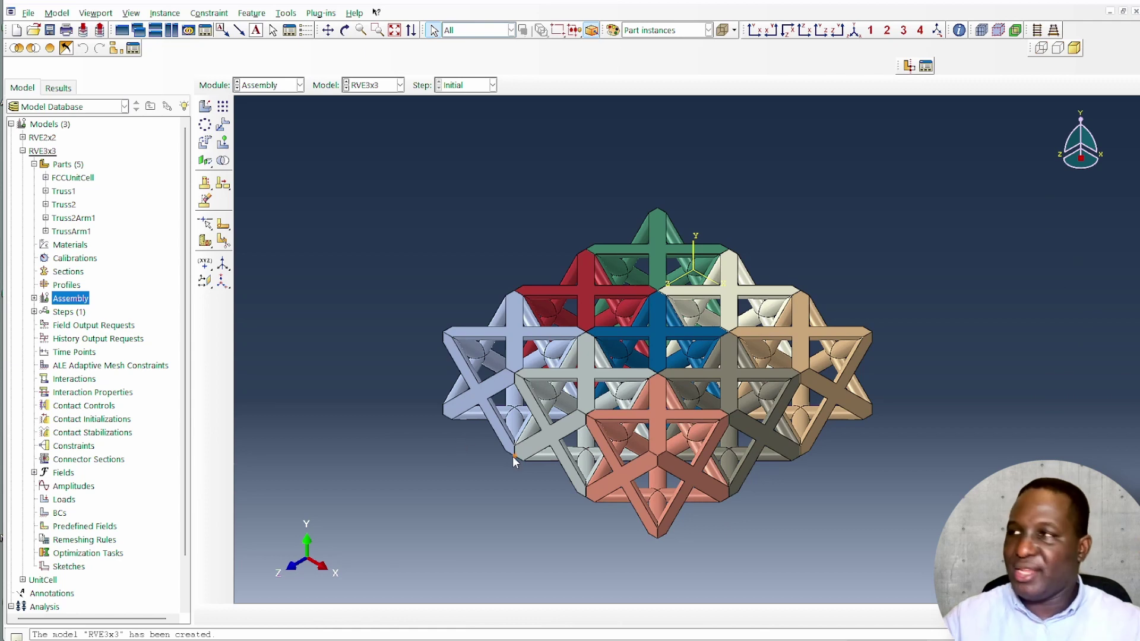
Step: Start a linear pattern of all nine unit cells with one instance in direction 2 and direction 1 along the Y axis
left_click(222, 106)
left_click_drag(343, 107, 747, 590)
left_click(358, 616)
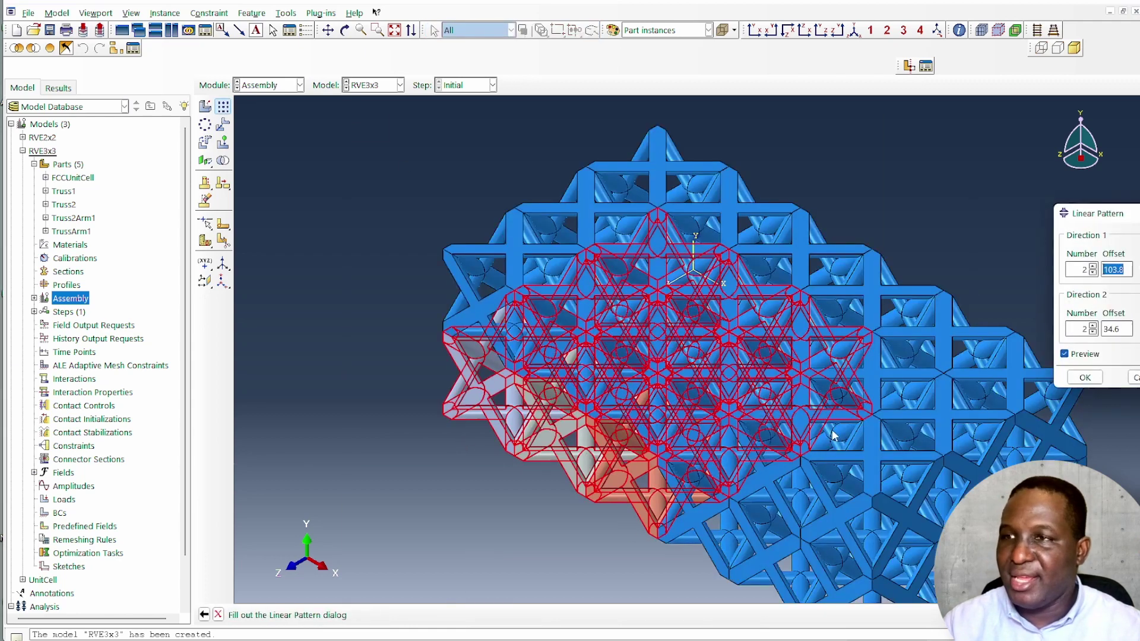
scroll(826, 441, "down", 4)
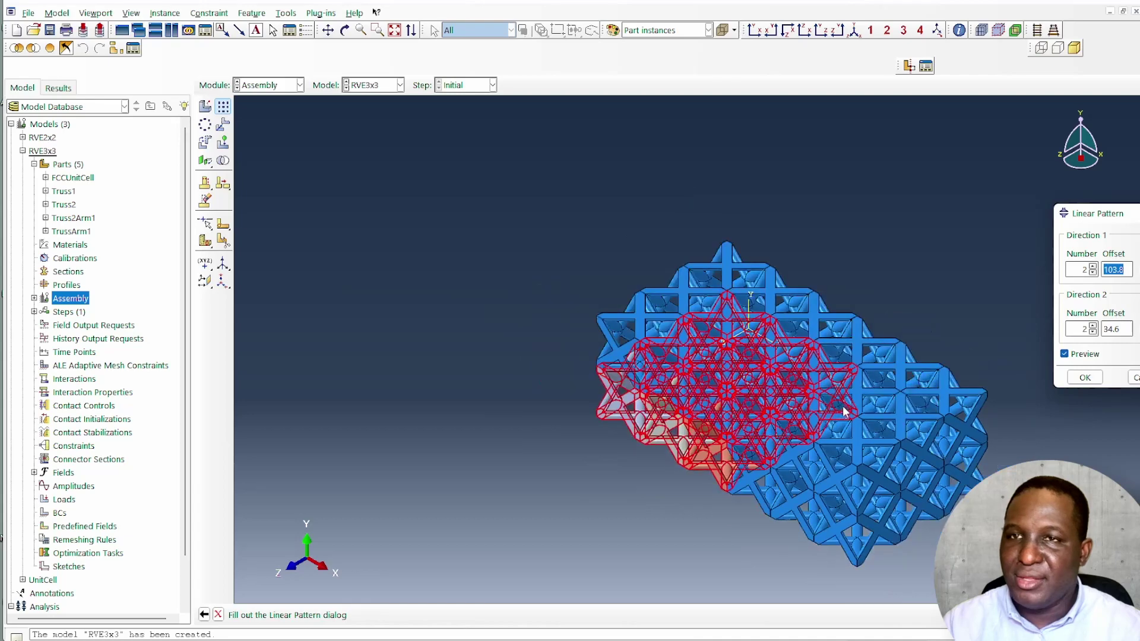
left_click(1093, 332)
left_click(1136, 270)
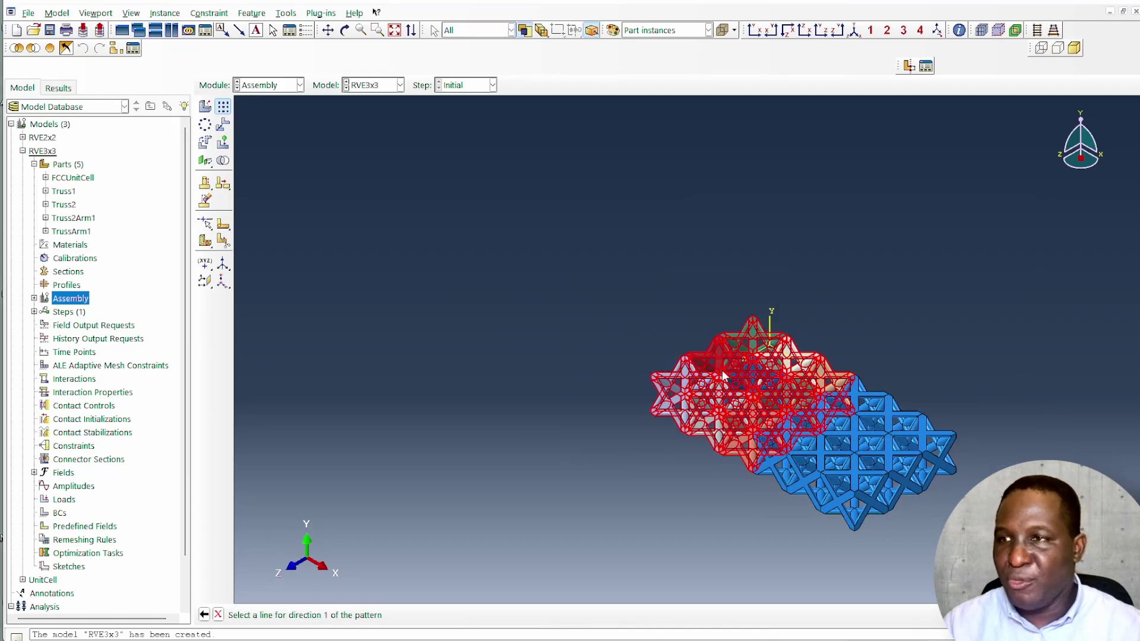
left_click(771, 326)
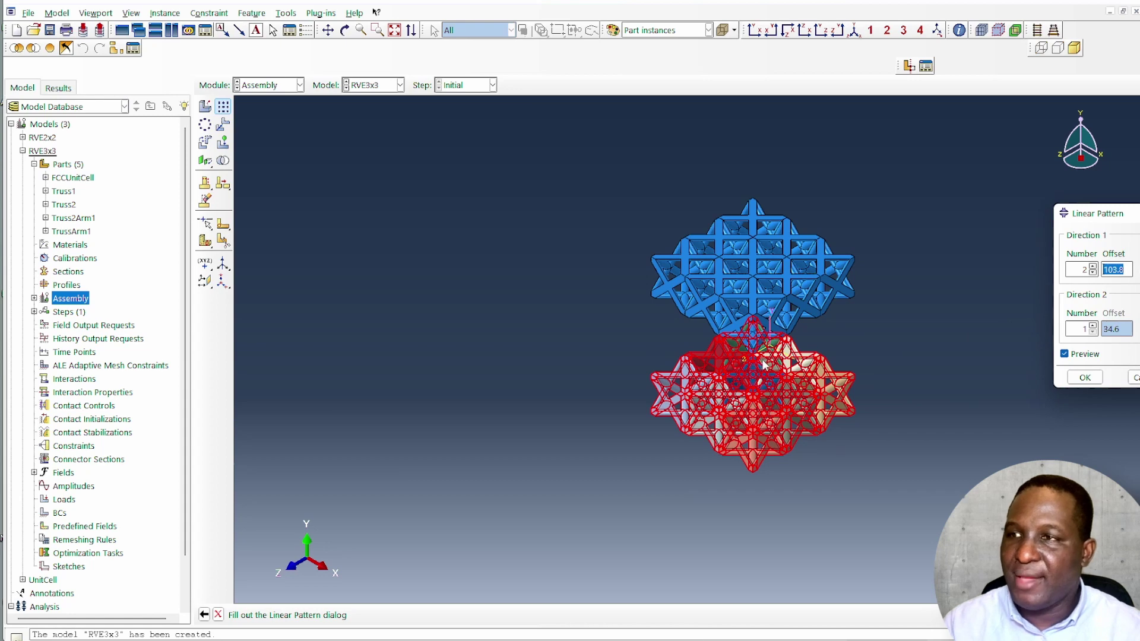
Step: Stack the nine-cell layer vertically as three instances at an offset of 34.6 and create the pattern
scroll(763, 364, "up", 5)
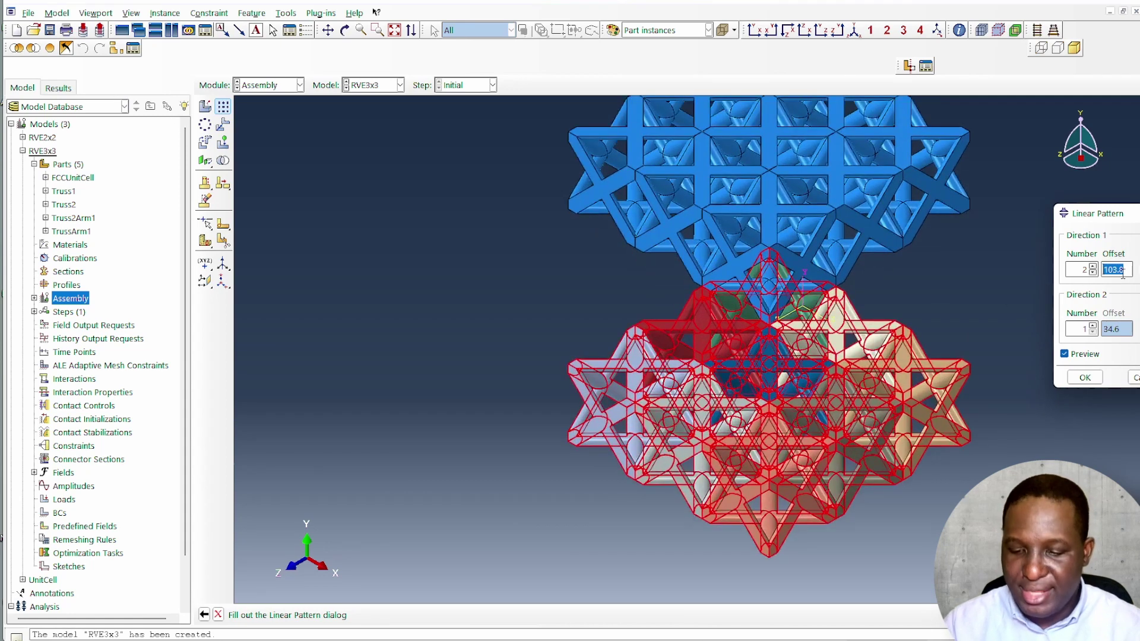
type("6")
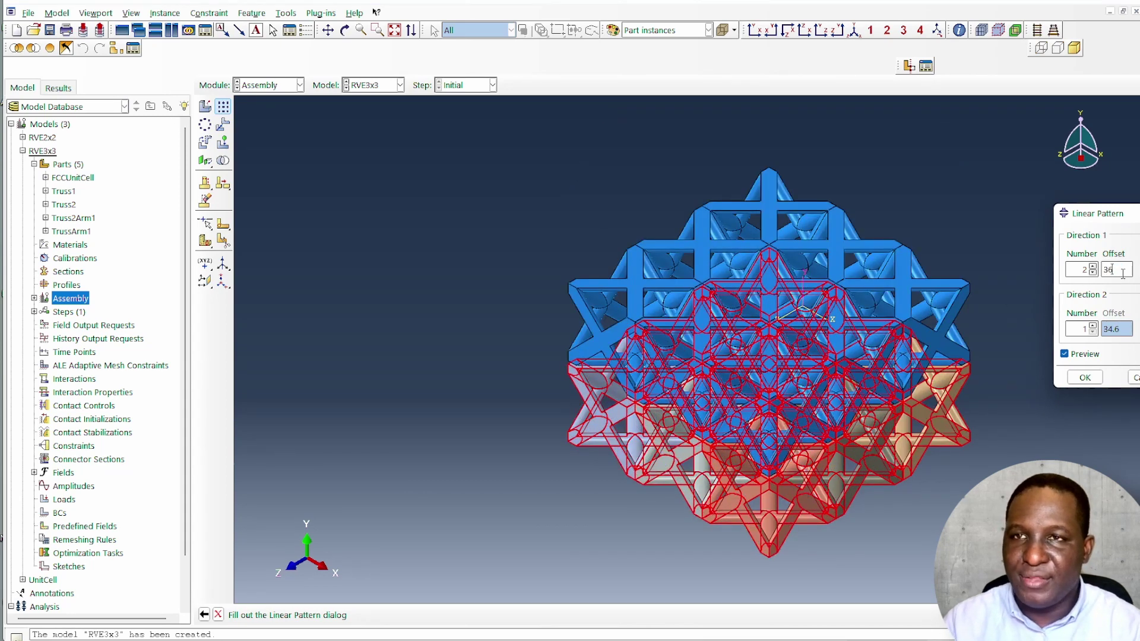
key("BackSpace")
type("4.6")
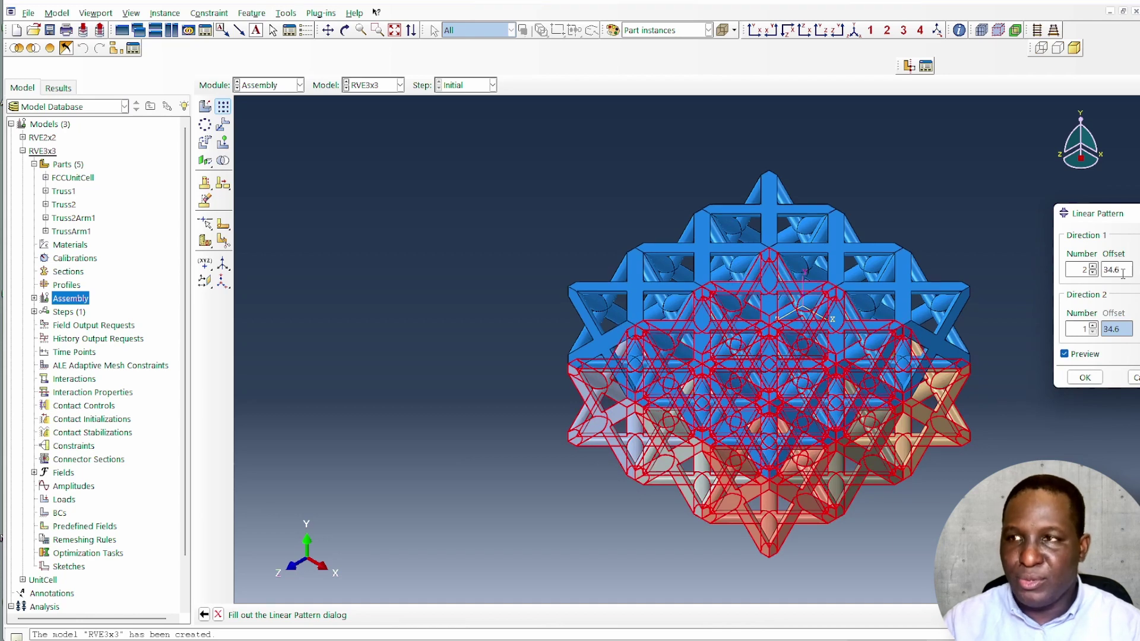
left_click(1093, 266)
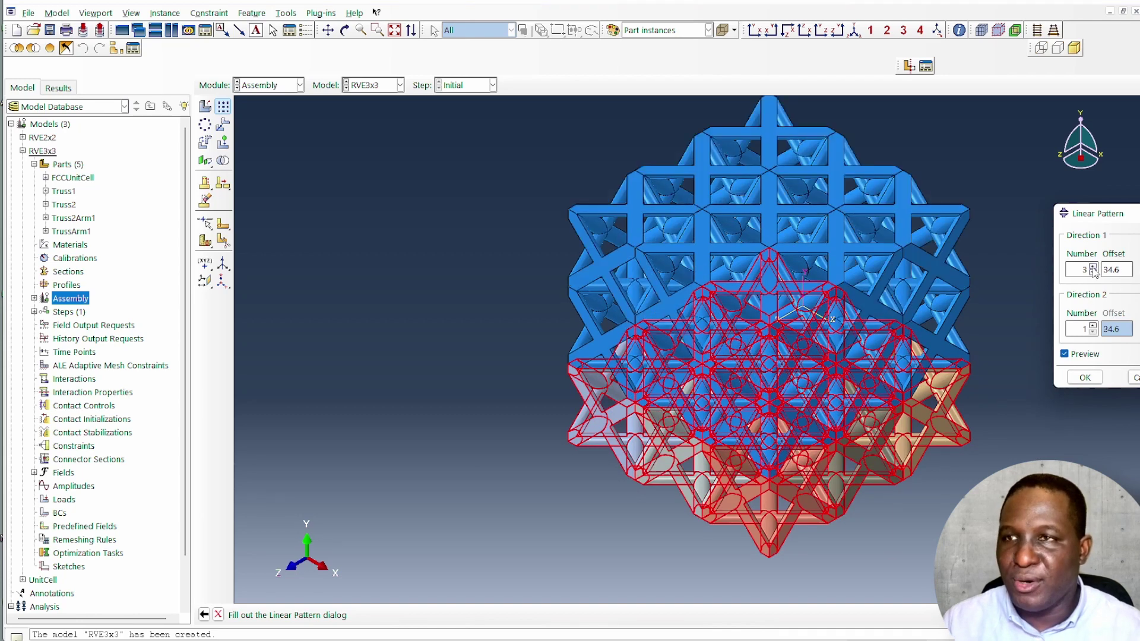
left_click(1085, 378)
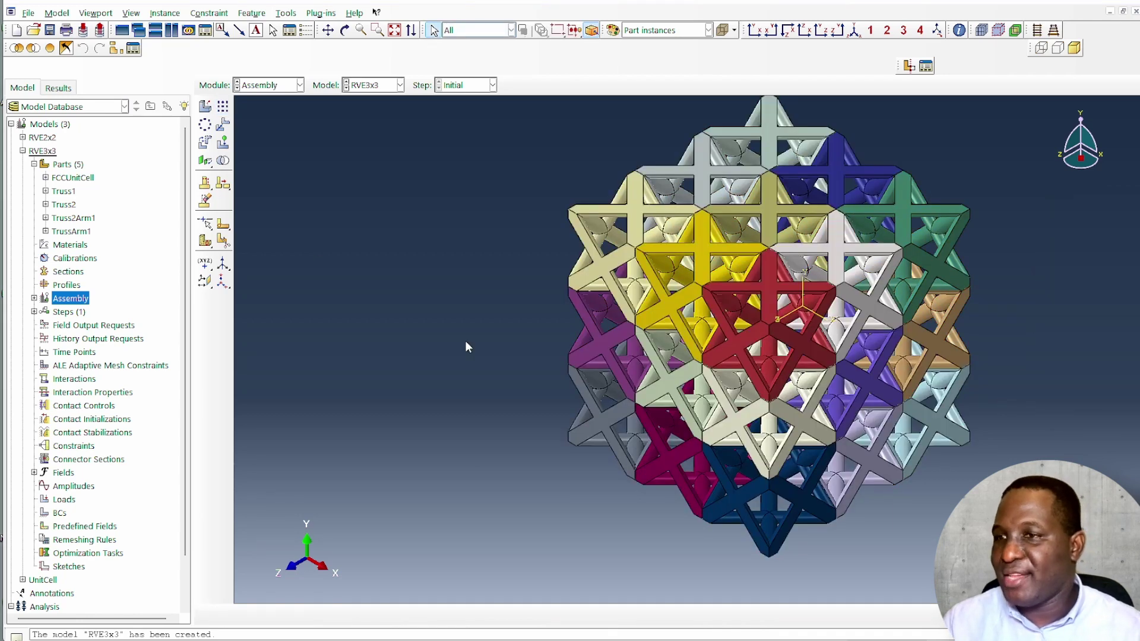
Step: Merge the geometry of all patterned unit cells into a new part named RVE3x3, suppressing the originals and removing intersecting boundaries
scroll(510, 441, "down", 3)
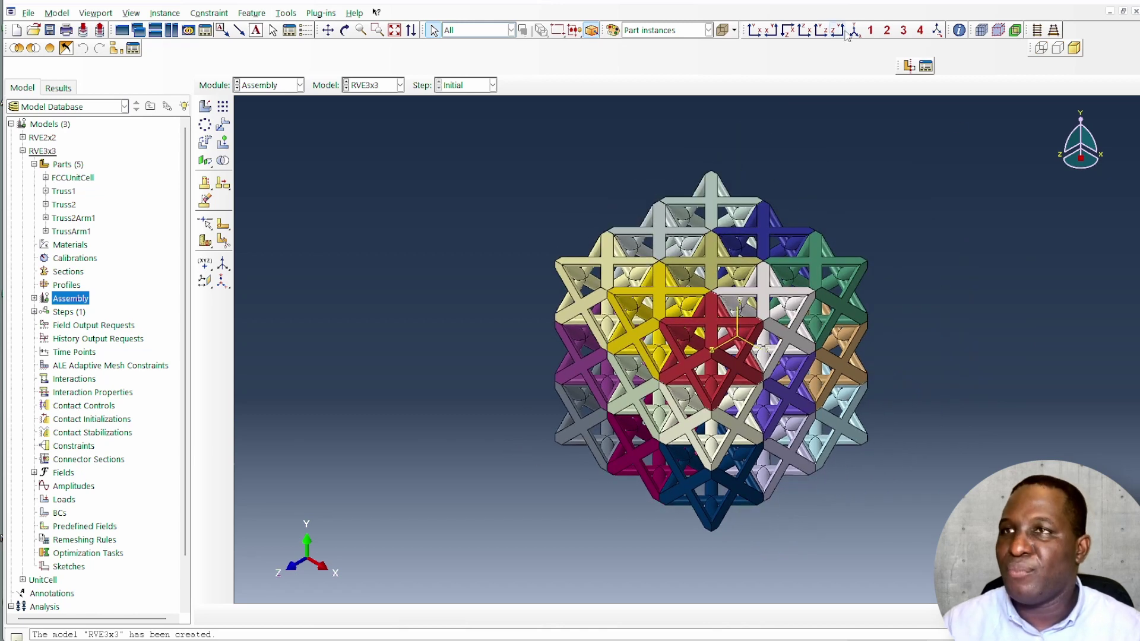
left_click(854, 31)
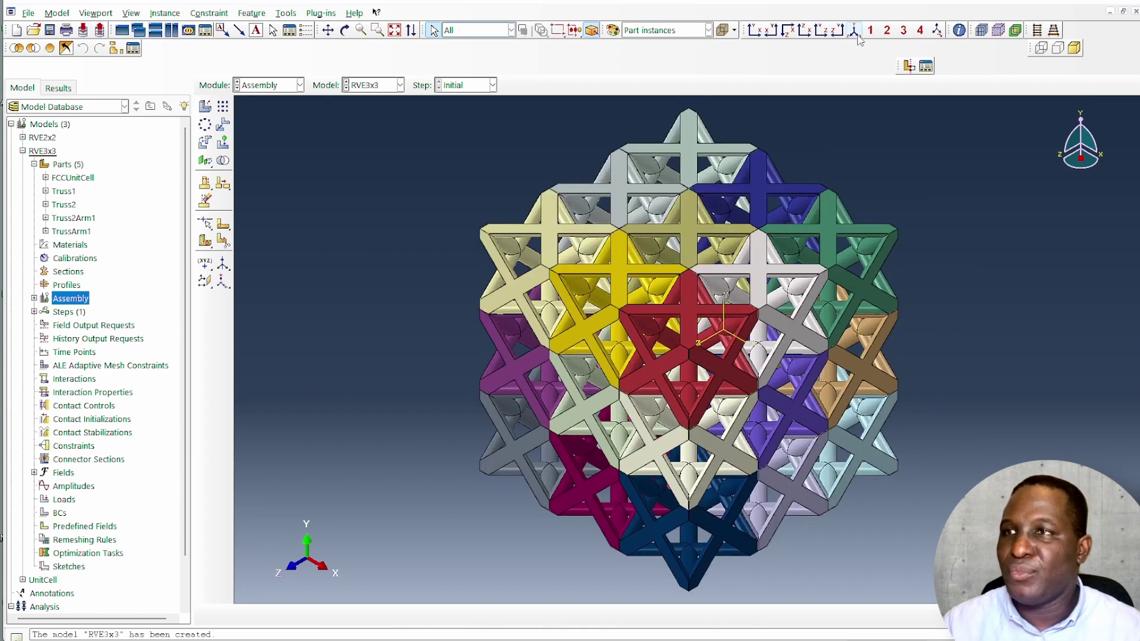
left_click(228, 163)
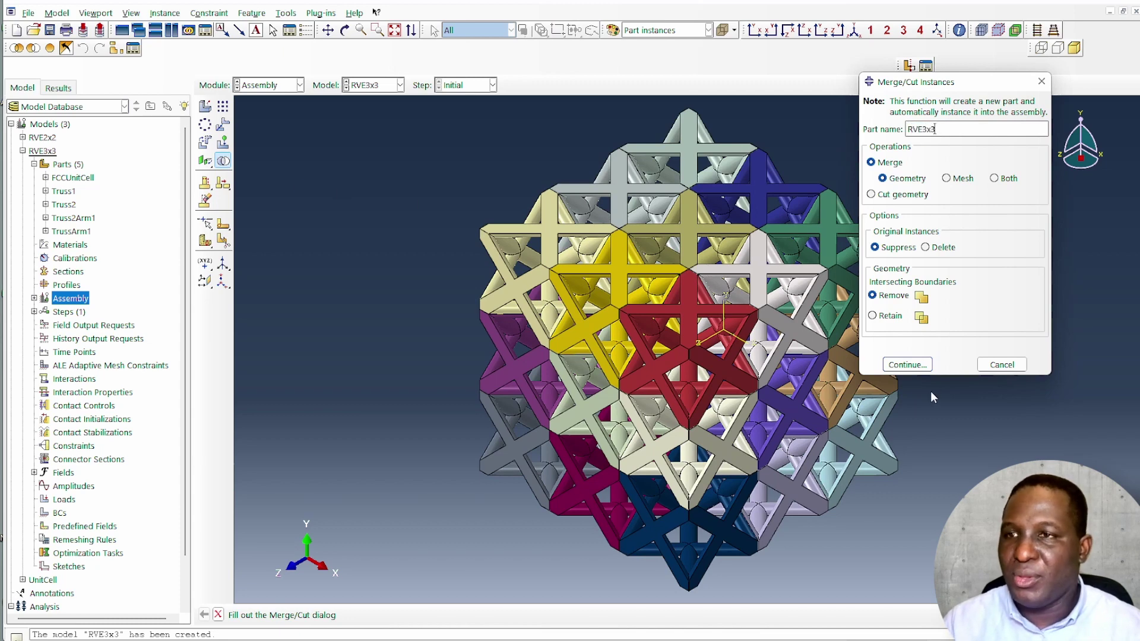
left_click(907, 365)
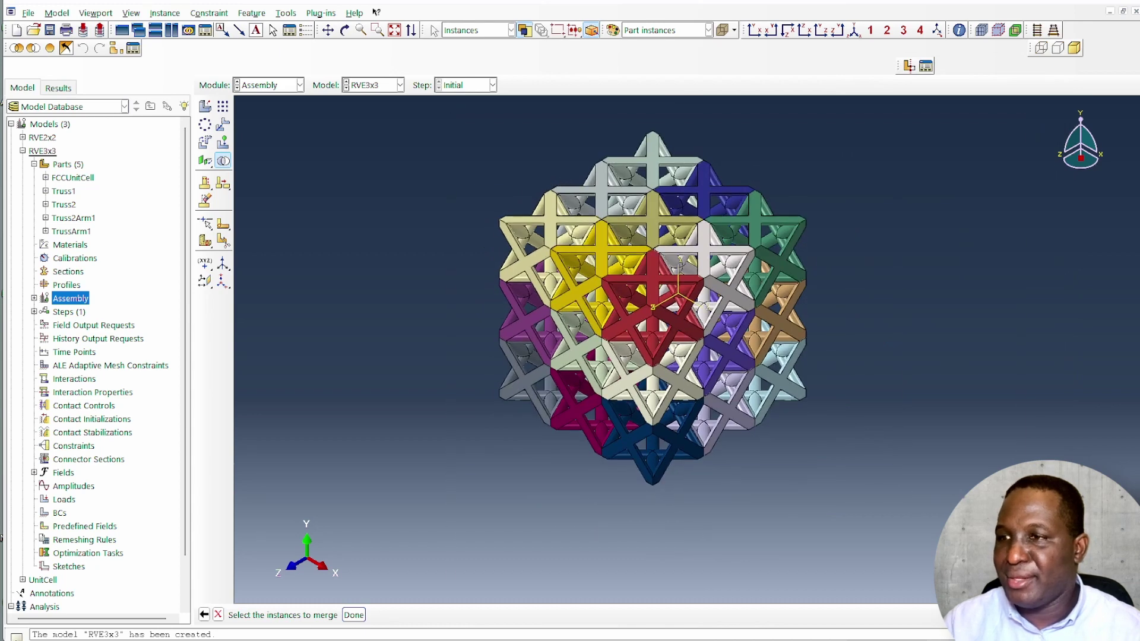
left_click_drag(475, 113, 556, 605)
left_click(354, 615)
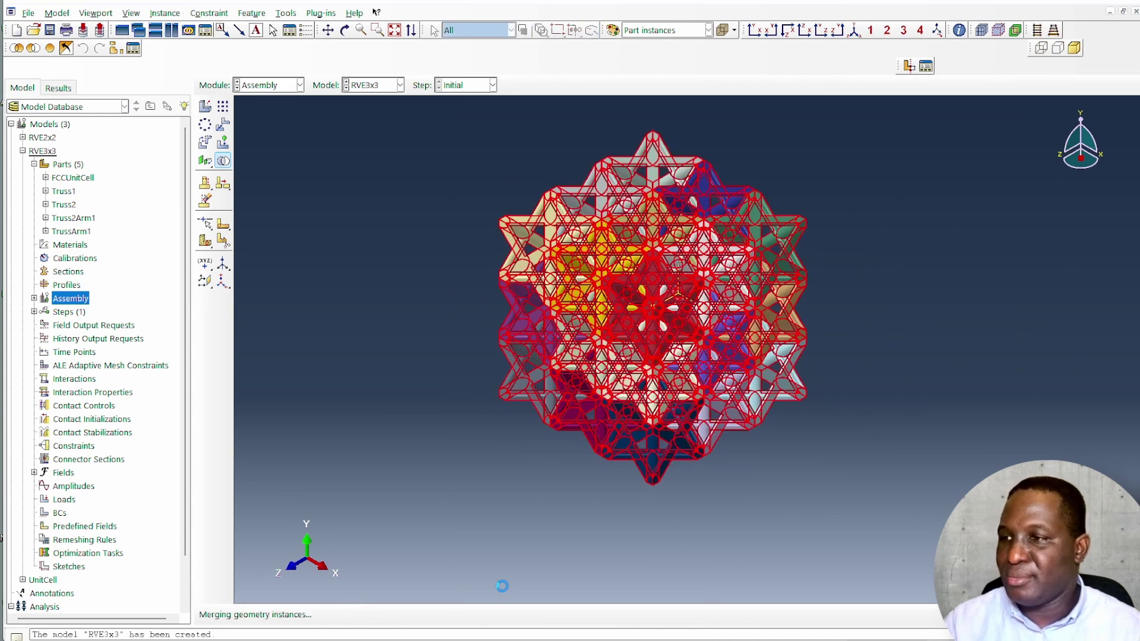
scroll(836, 343, "up", 1)
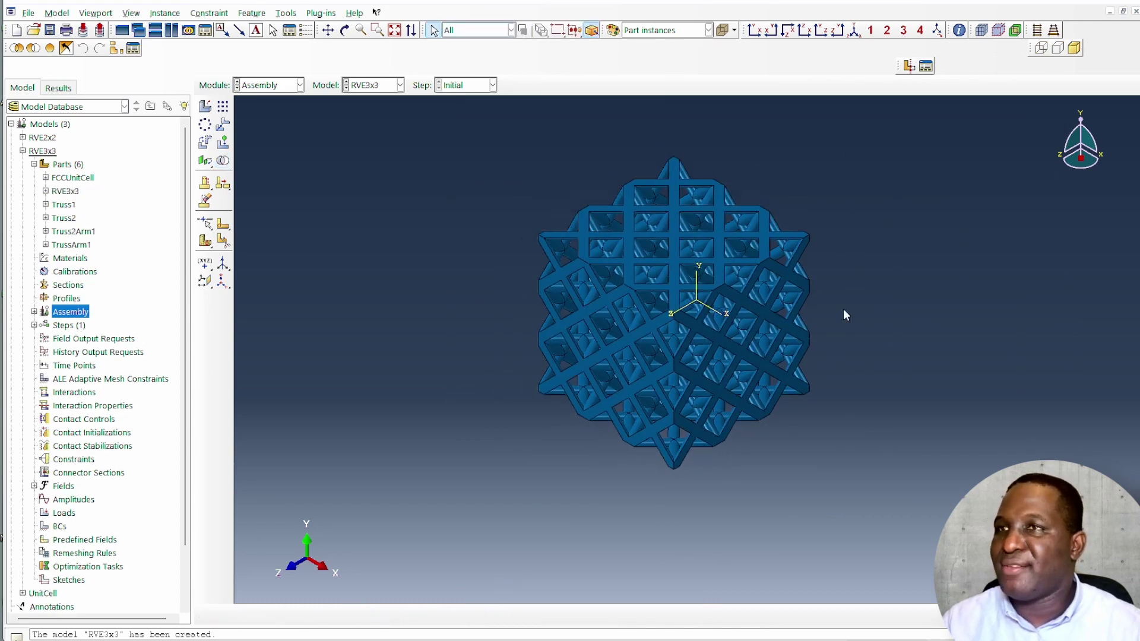
left_click(344, 30)
left_click_drag(756, 395, 675, 387)
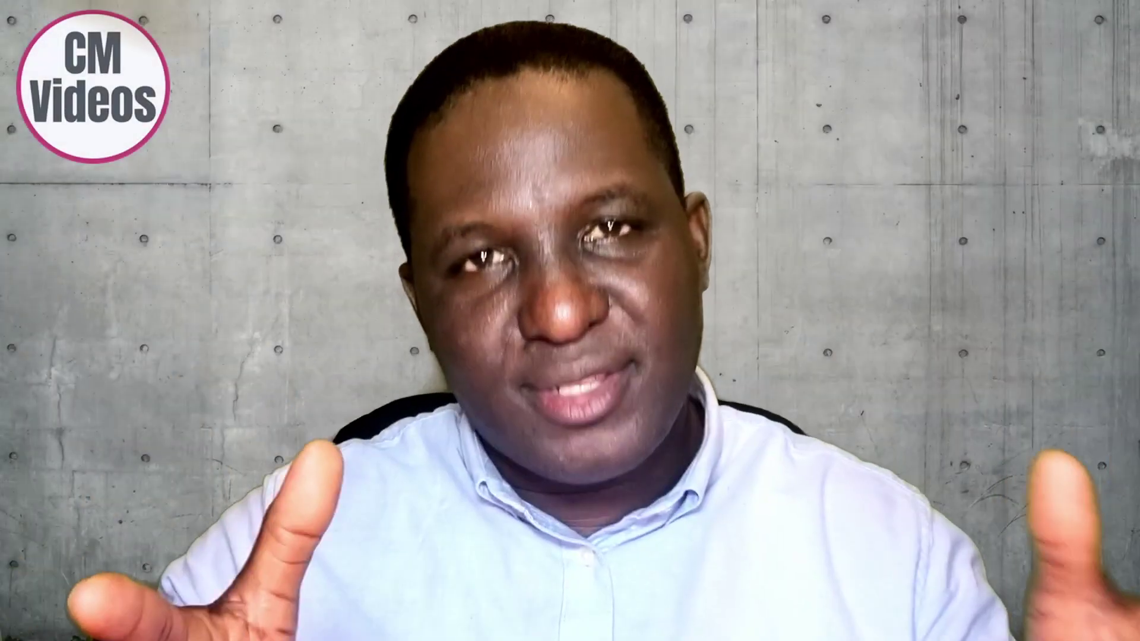